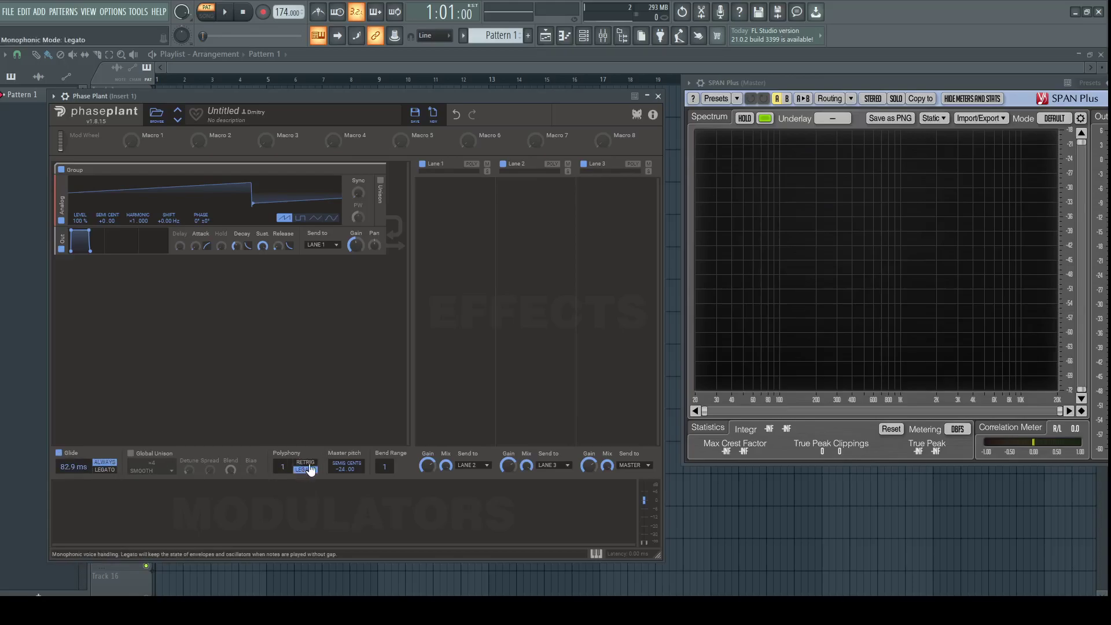
# Set the glide time to 142 ms and play test notes to hear the slide
pyautogui.press('e')
pyautogui.press('e')
pyautogui.moveTo(74, 466); pyautogui.dragTo(74, 440)
pyautogui.press('v')
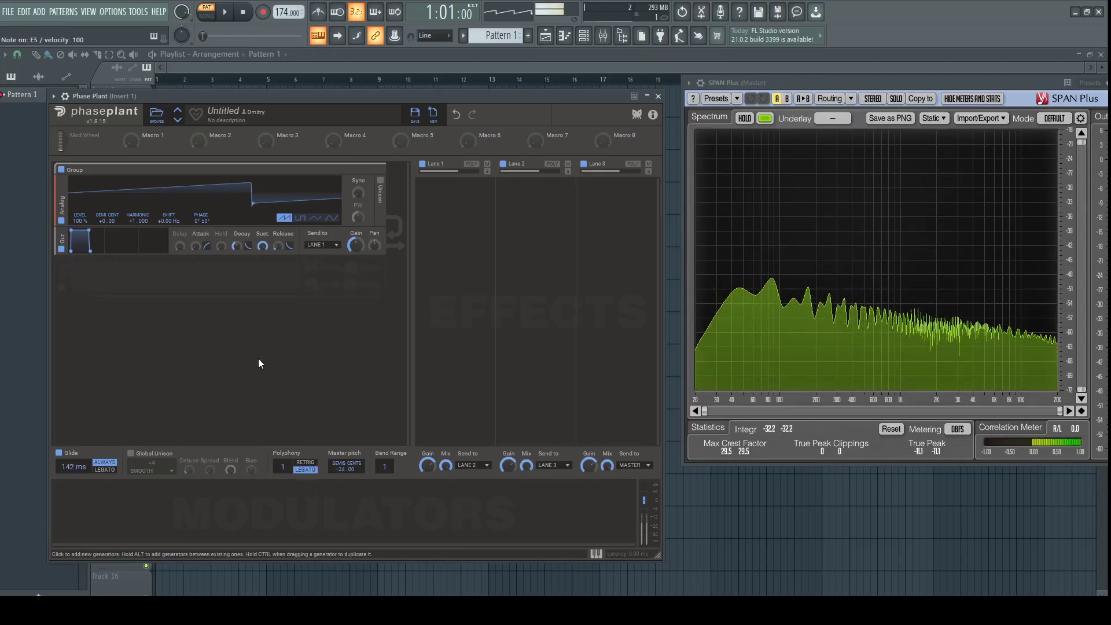
pyautogui.press('e')
# Add a Wavetable generator below the output and load the Burpy wavetable from the factory Growls folder
pyautogui.click(258, 281)
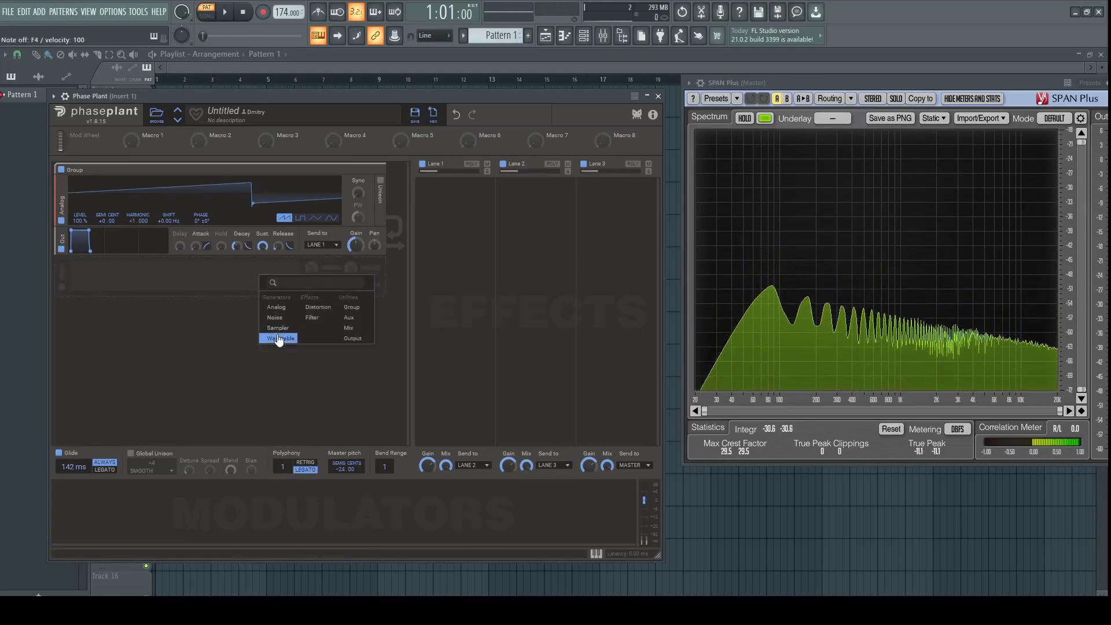
pyautogui.click(280, 337)
pyautogui.click(317, 298)
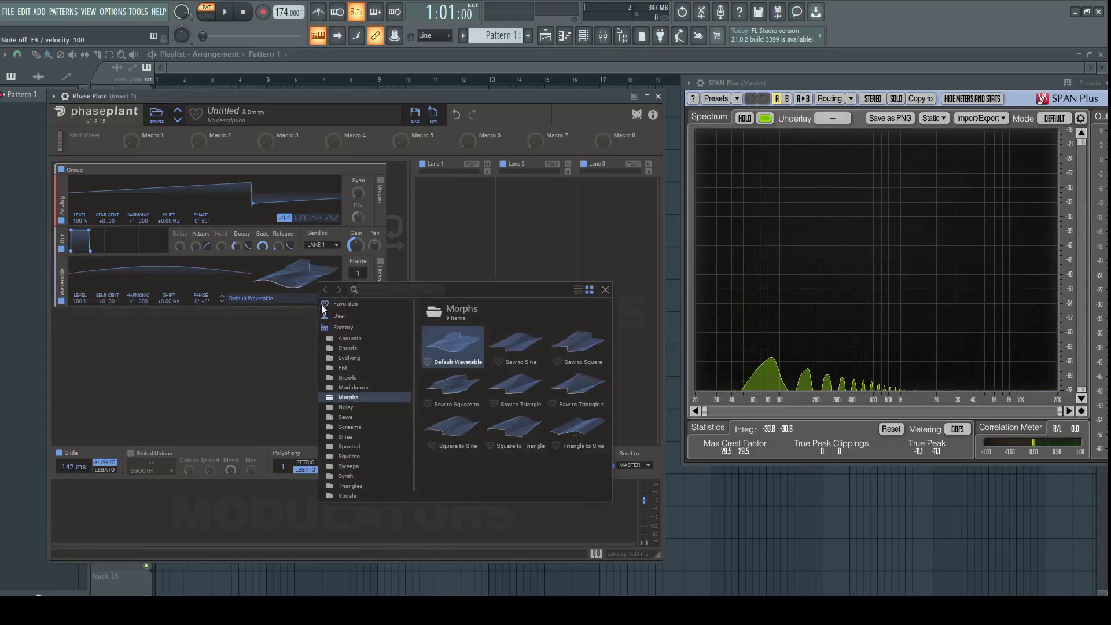
pyautogui.click(348, 378)
pyautogui.click(454, 343)
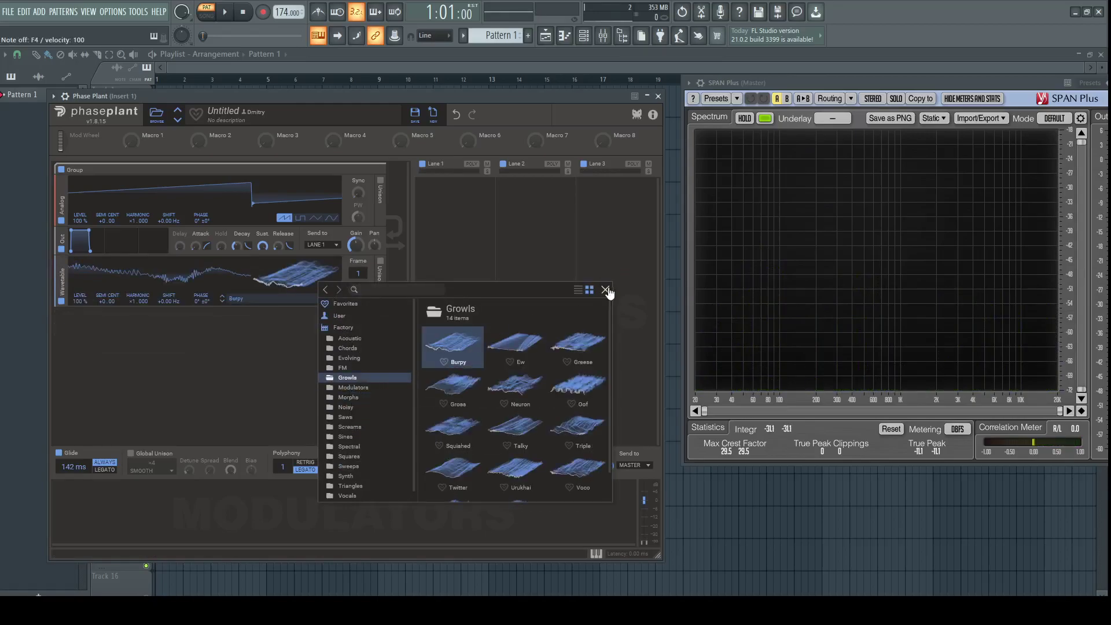
pyautogui.click(605, 290)
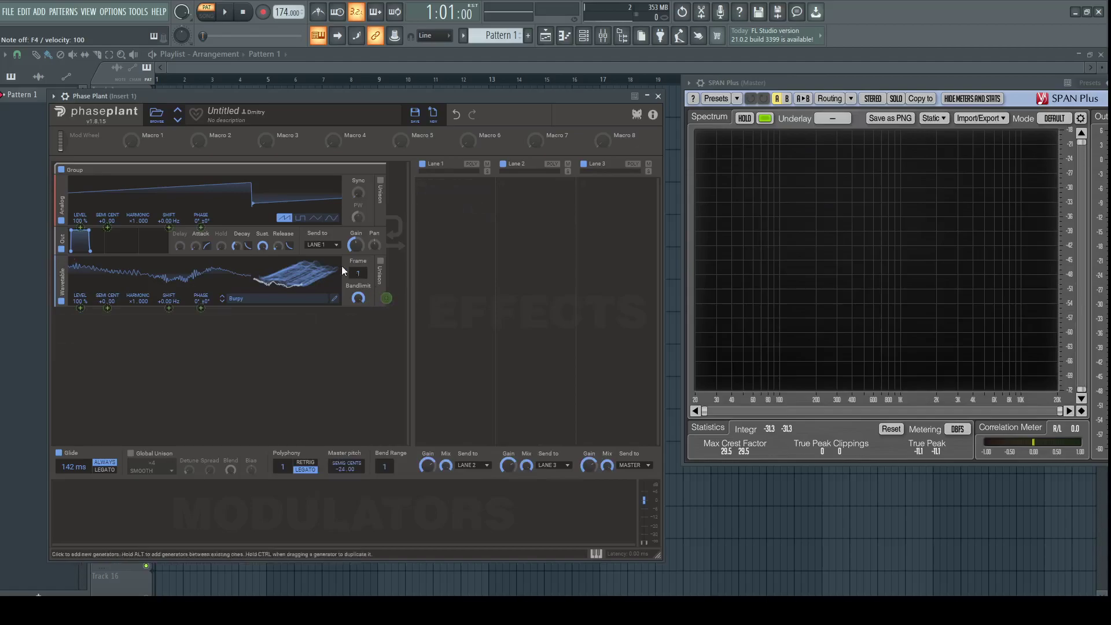
# Modulate the analog oscillator's phase with the Burpy wavetable and set that wavetable's harmonic to 2
pyautogui.moveTo(200, 227); pyautogui.dragTo(200, 209)
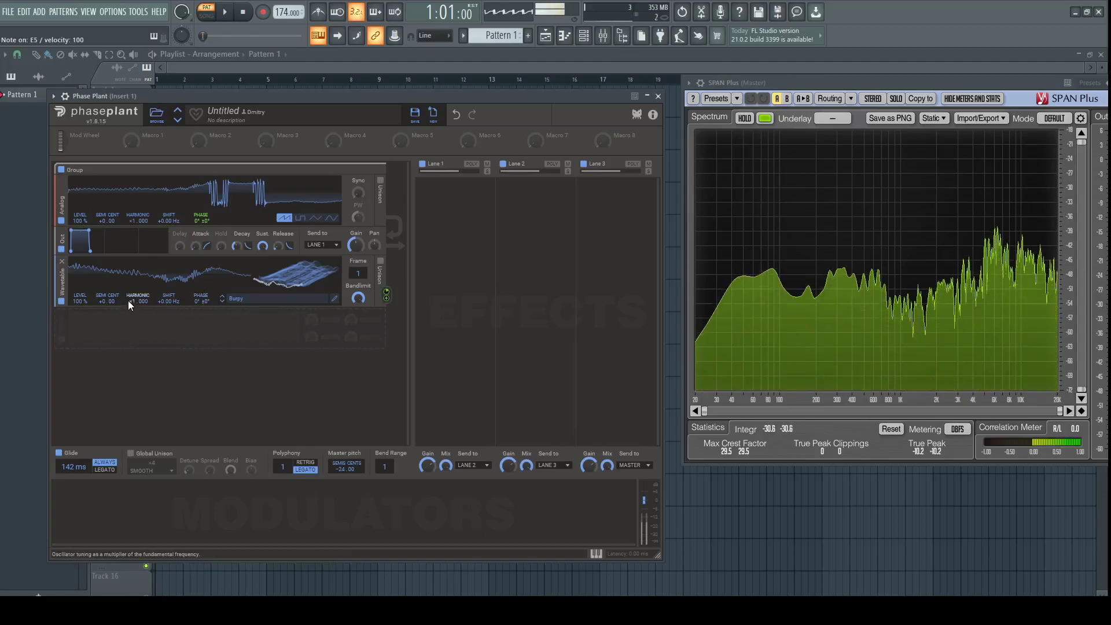
pyautogui.moveTo(130, 301); pyautogui.dragTo(130, 292)
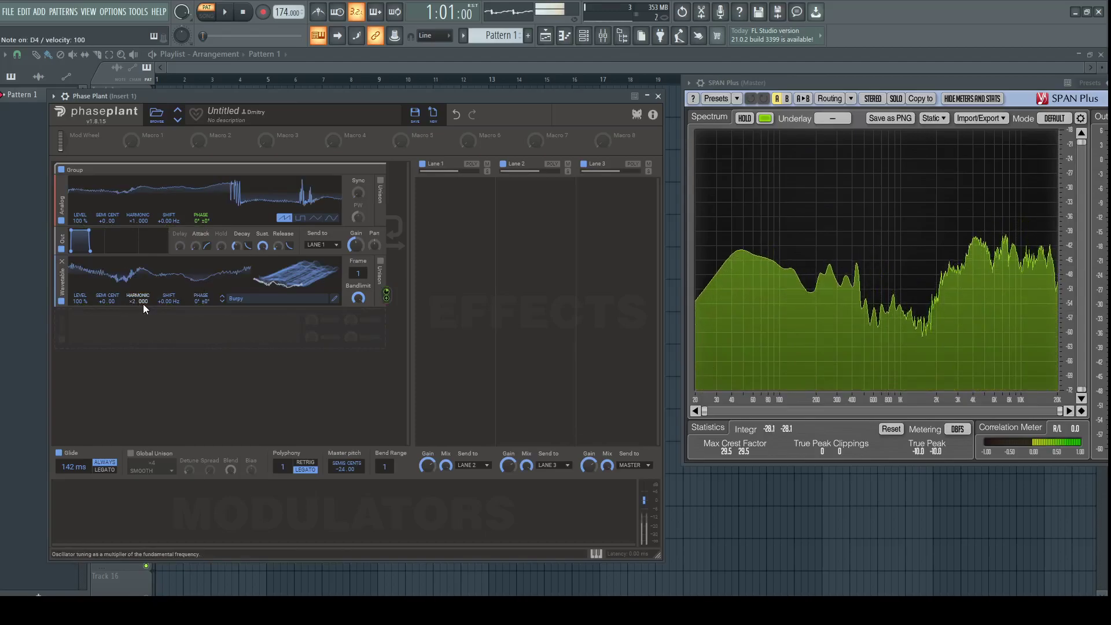
pyautogui.moveTo(293, 281); pyautogui.dragTo(256, 286)
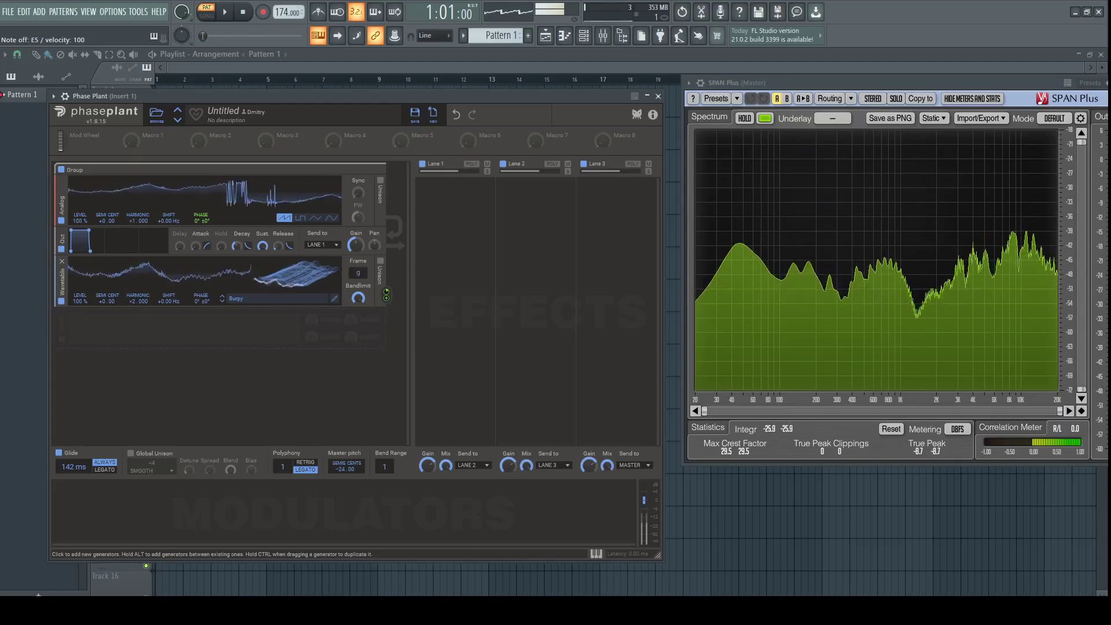
# Add an LFO modulator and make its output range unipolar, from 0 to 1
pyautogui.click(89, 516)
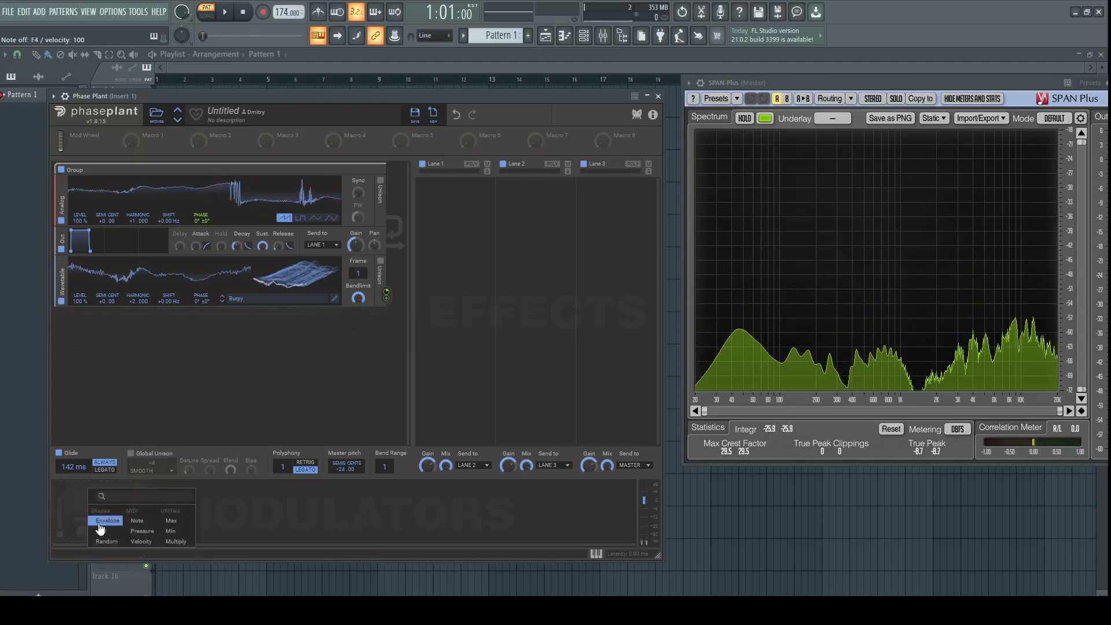
pyautogui.click(97, 528)
pyautogui.click(190, 535)
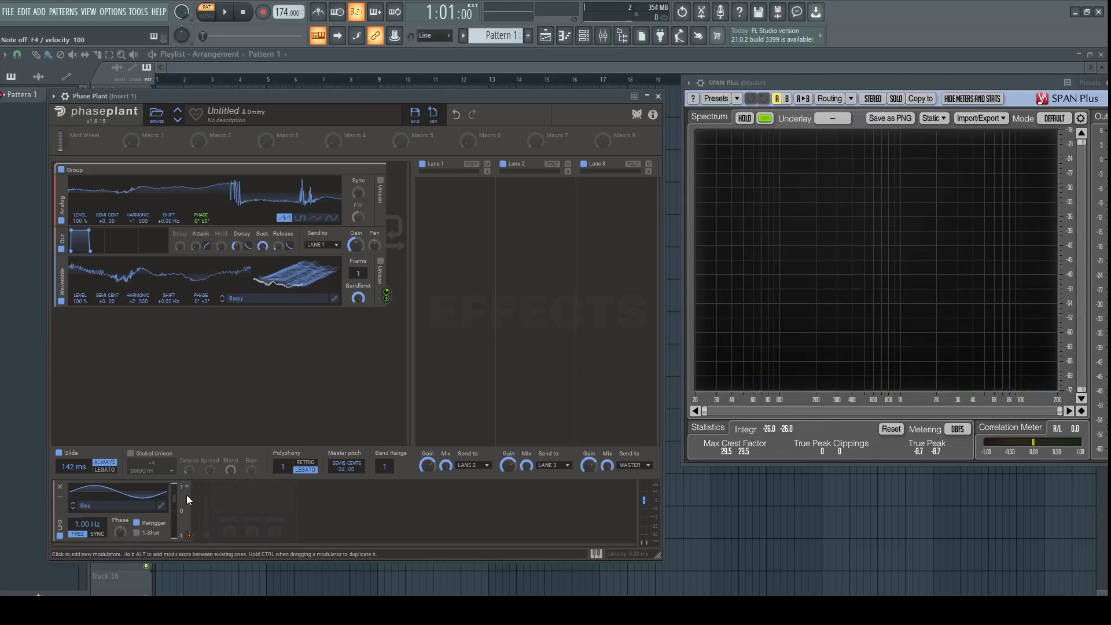
# Modulate the Burpy wavetable's frame with the LFO by about 16% and set the LFO rate to 0.79 Hz
pyautogui.moveTo(189, 536); pyautogui.dragTo(362, 286)
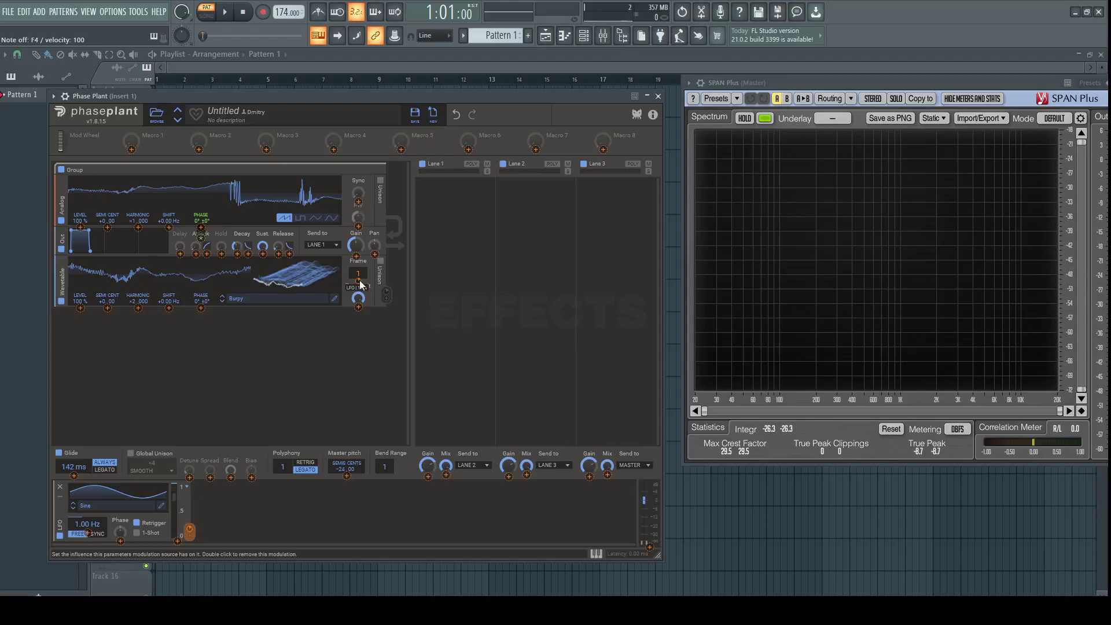
pyautogui.press('v')
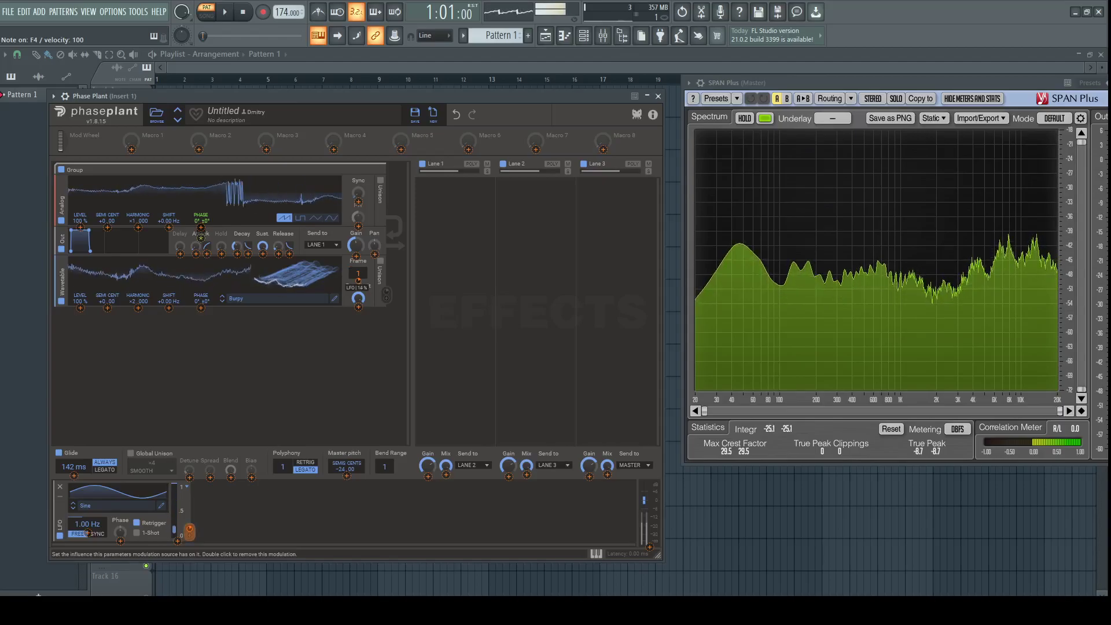
pyautogui.click(264, 392)
pyautogui.moveTo(82, 530)
pyautogui.mouseDown()
pyautogui.moveTo(82, 517)
pyautogui.moveTo(81, 542)
pyautogui.mouseUp()
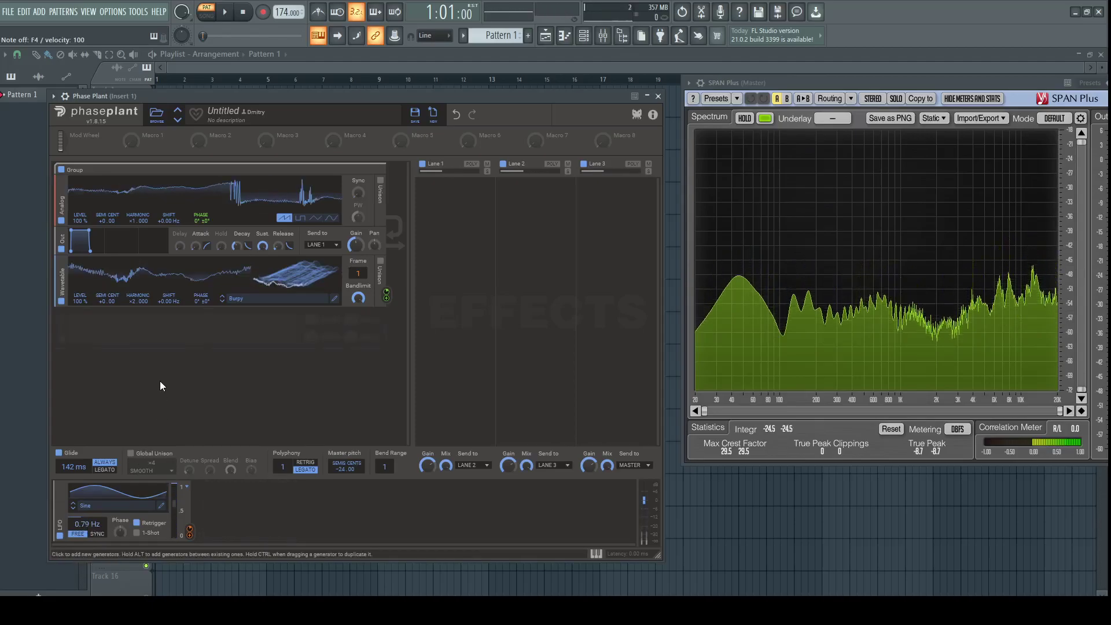
pyautogui.press('v')
# Add a second Wavetable generator and load the Cronch wavetable from the factory Screams folder
pyautogui.click(237, 345)
pyautogui.click(254, 393)
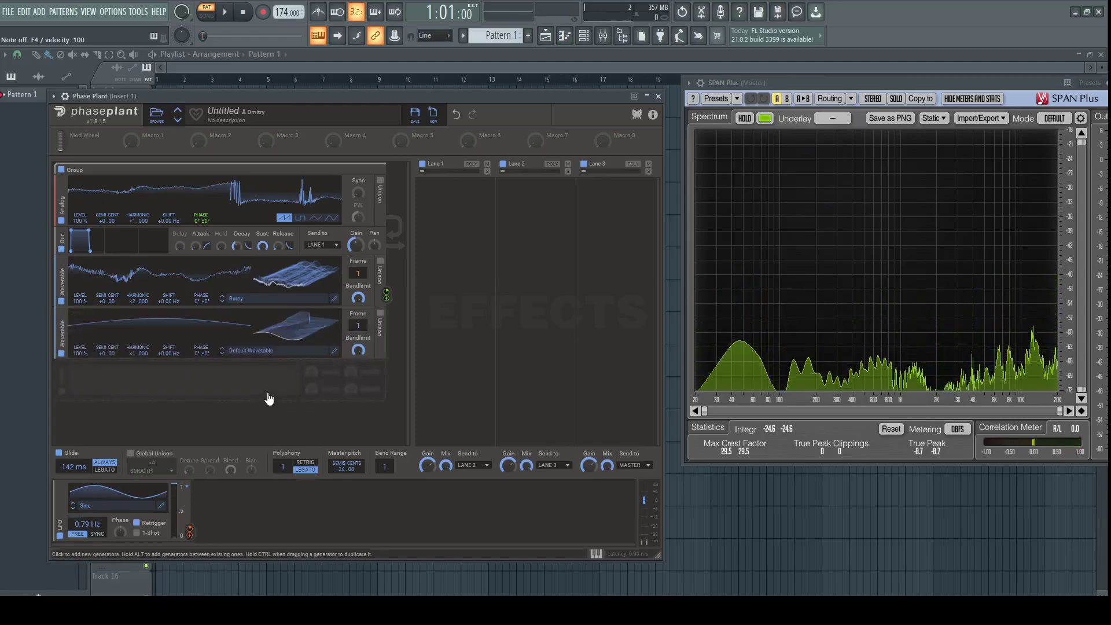
pyautogui.click(323, 353)
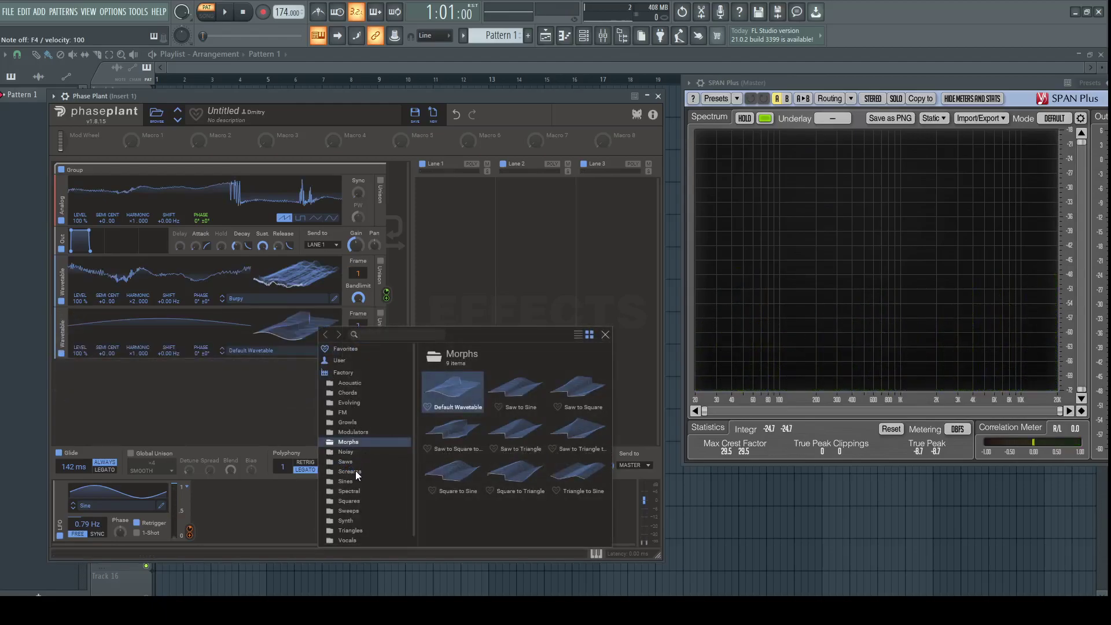
pyautogui.click(349, 471)
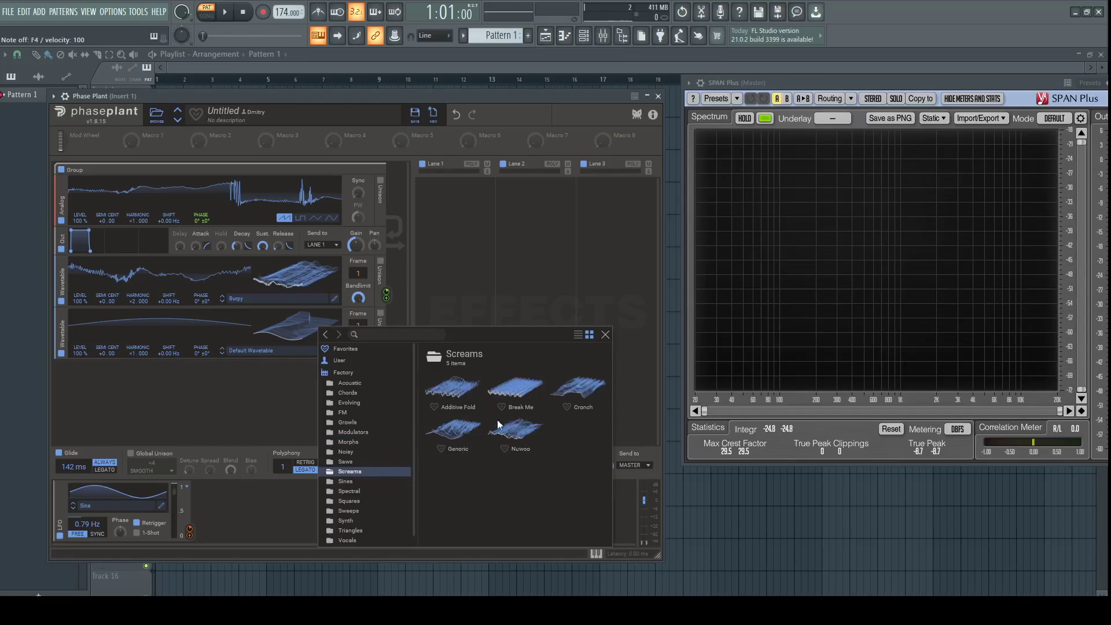
pyautogui.click(582, 392)
pyautogui.click(605, 334)
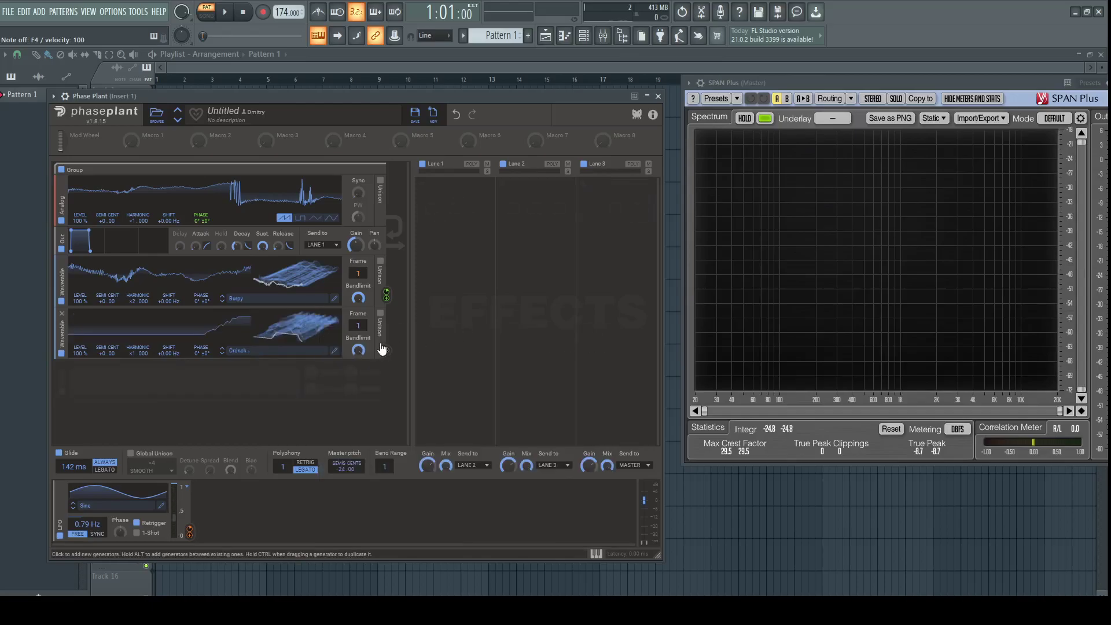
# Modulate the analog oscillator's phase with the Cronch wavetable and play a note to hear it
pyautogui.moveTo(387, 352); pyautogui.dragTo(238, 305)
pyautogui.moveTo(203, 228); pyautogui.dragTo(201, 228)
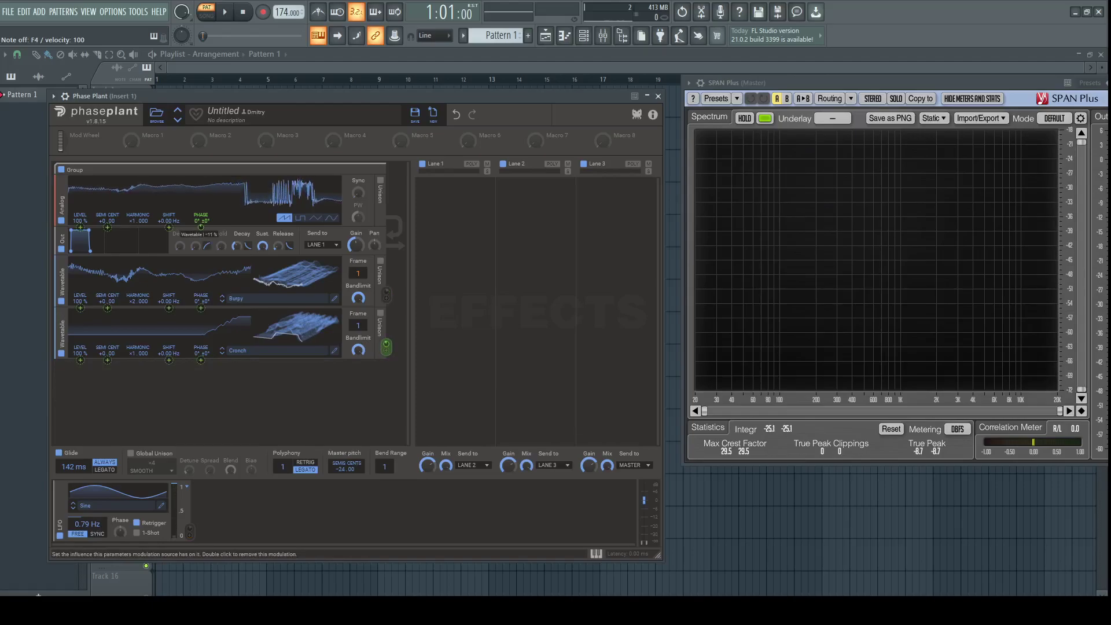
pyautogui.press('v')
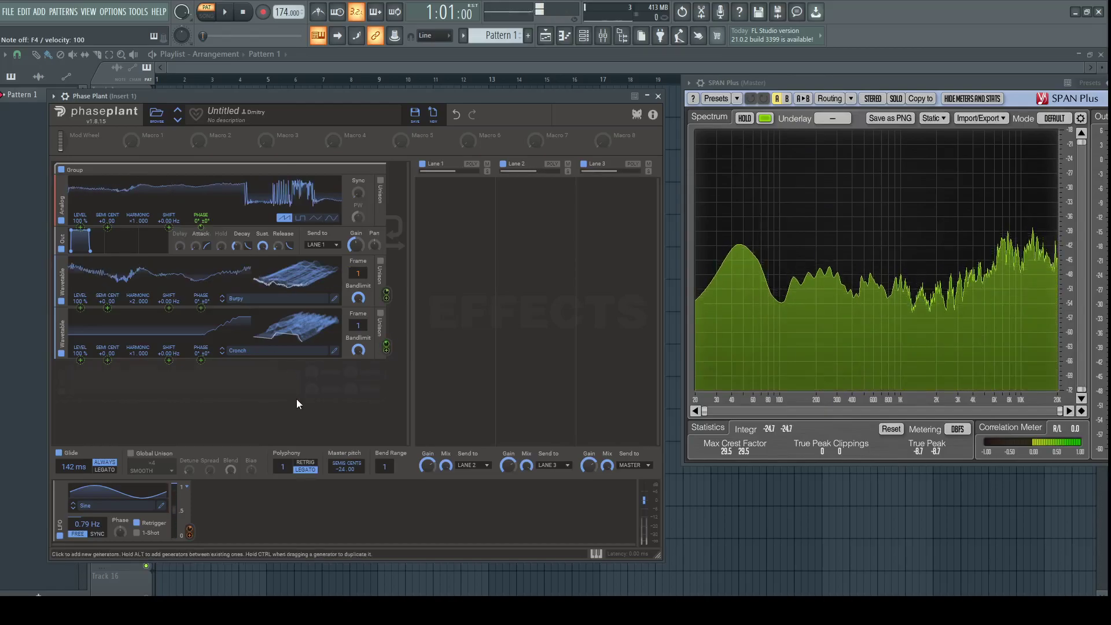
# Try the Cronch wavetable at harmonic 5 and frame 46 while playing a note
pyautogui.moveTo(299, 335); pyautogui.dragTo(236, 375)
pyautogui.moveTo(129, 351); pyautogui.dragTo(131, 352)
pyautogui.press('v')
pyautogui.moveTo(273, 325)
pyautogui.mouseDown()
pyautogui.moveTo(273, 308)
pyautogui.moveTo(273, 332)
pyautogui.moveTo(287, 321)
pyautogui.mouseUp()
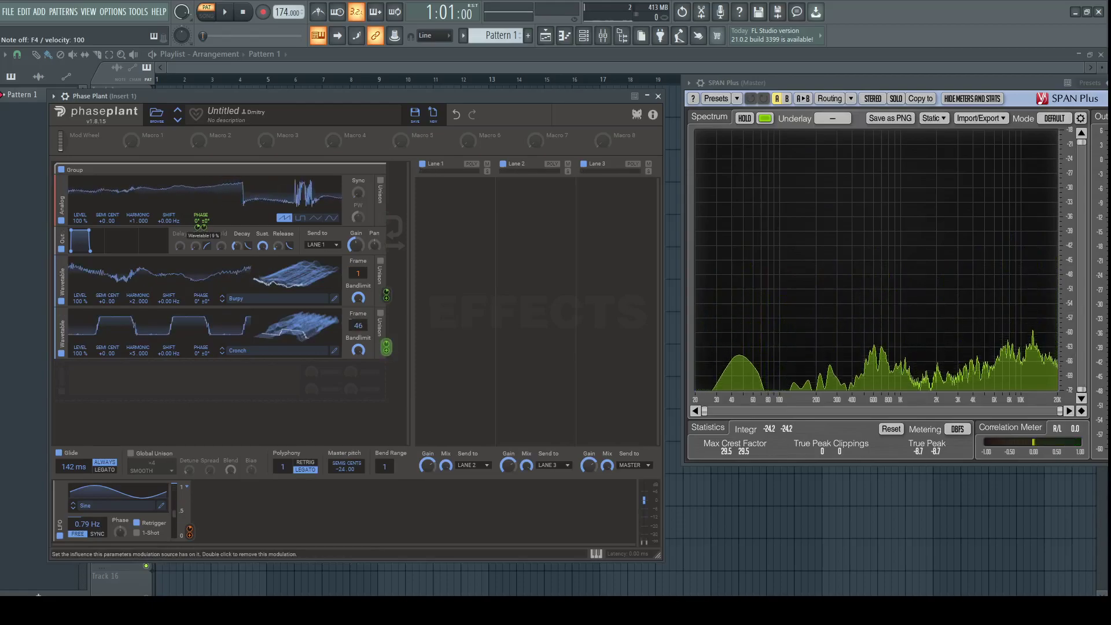
# Adjust the Cronch wavetable's phase modulation amount and set its frame to 161 and harmonic to 2
pyautogui.moveTo(204, 227); pyautogui.dragTo(208, 231)
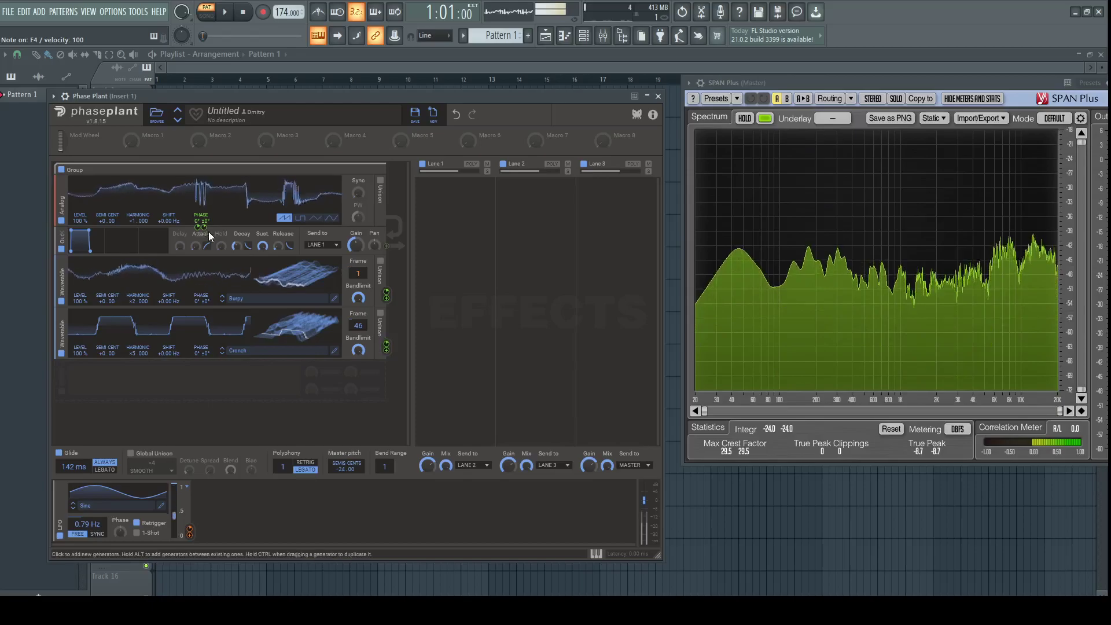
pyautogui.moveTo(287, 325)
pyautogui.mouseDown()
pyautogui.moveTo(286, 295)
pyautogui.moveTo(286, 309)
pyautogui.mouseUp()
pyautogui.moveTo(135, 352); pyautogui.dragTo(135, 370)
pyautogui.moveTo(275, 337); pyautogui.dragTo(302, 328)
# Set the Cronch wavetable's level to 0% and modulate that level with the LFO
pyautogui.moveTo(189, 533); pyautogui.dragTo(80, 408)
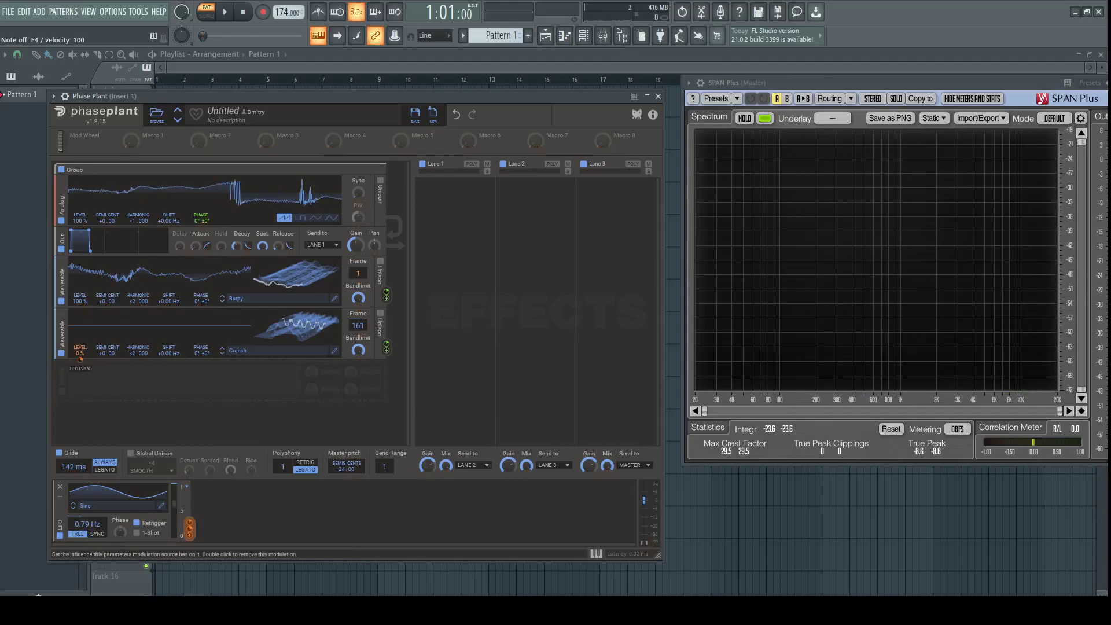
pyautogui.press('v')
pyautogui.moveTo(80, 360); pyautogui.dragTo(81, 338)
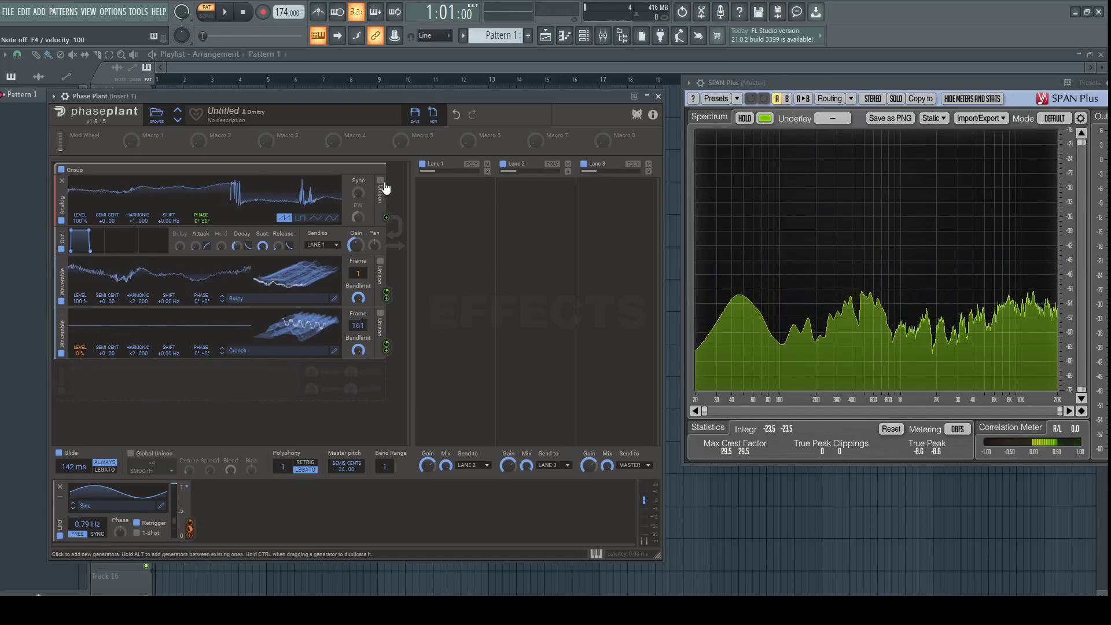
# Add a second Analog generator with a sine wave and set its harmonic to 12
pyautogui.click(208, 396)
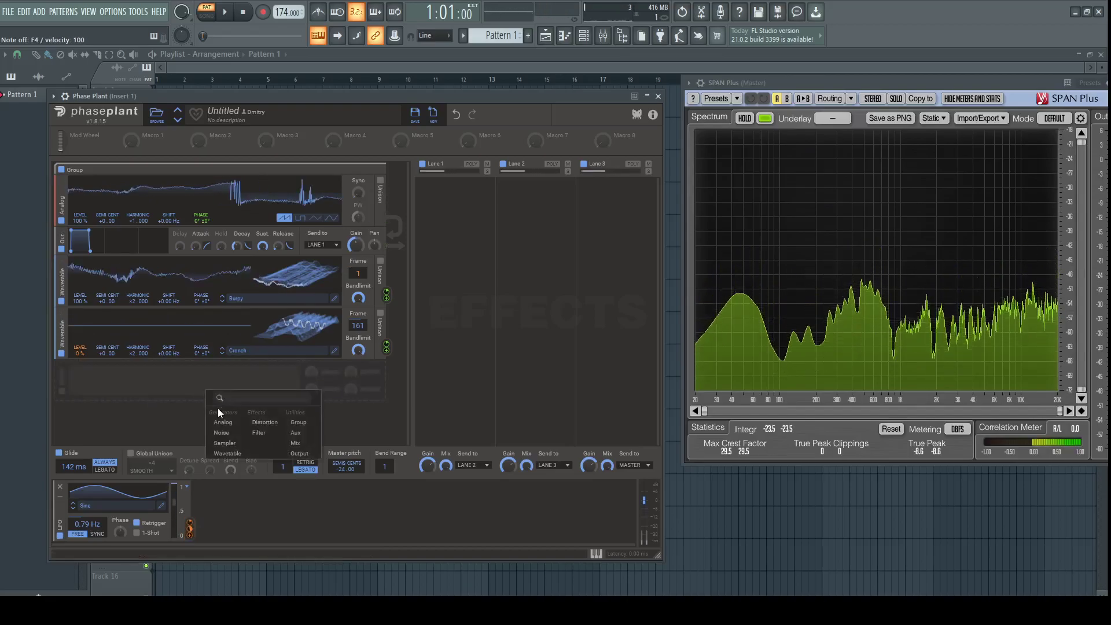
pyautogui.click(223, 422)
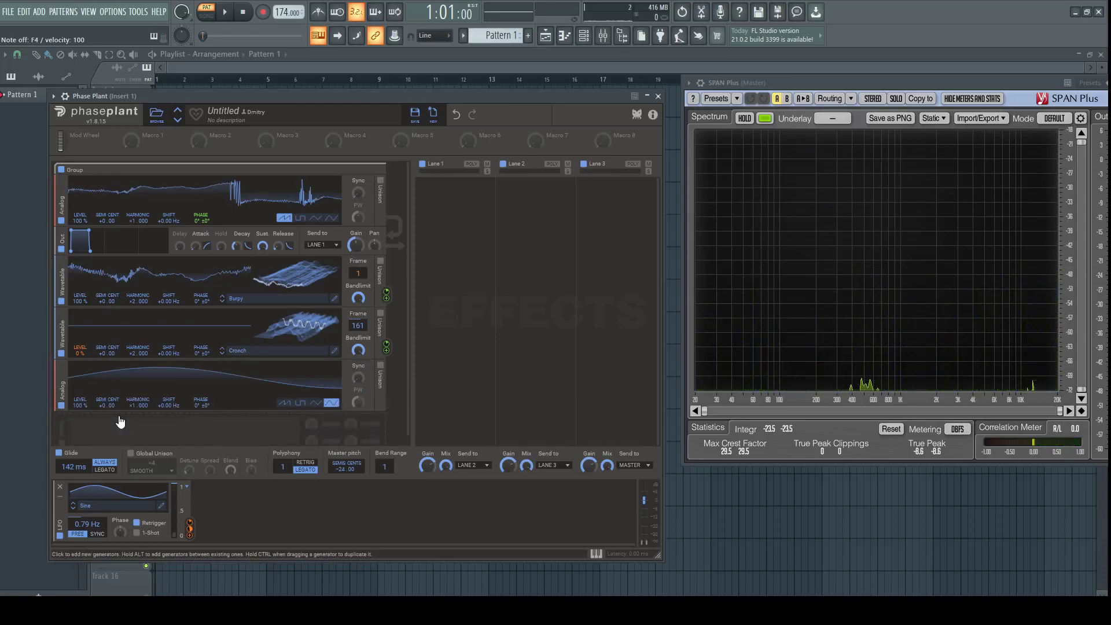
pyautogui.moveTo(130, 409)
pyautogui.mouseDown()
pyautogui.moveTo(130, 393)
pyautogui.moveTo(137, 401)
pyautogui.mouseUp()
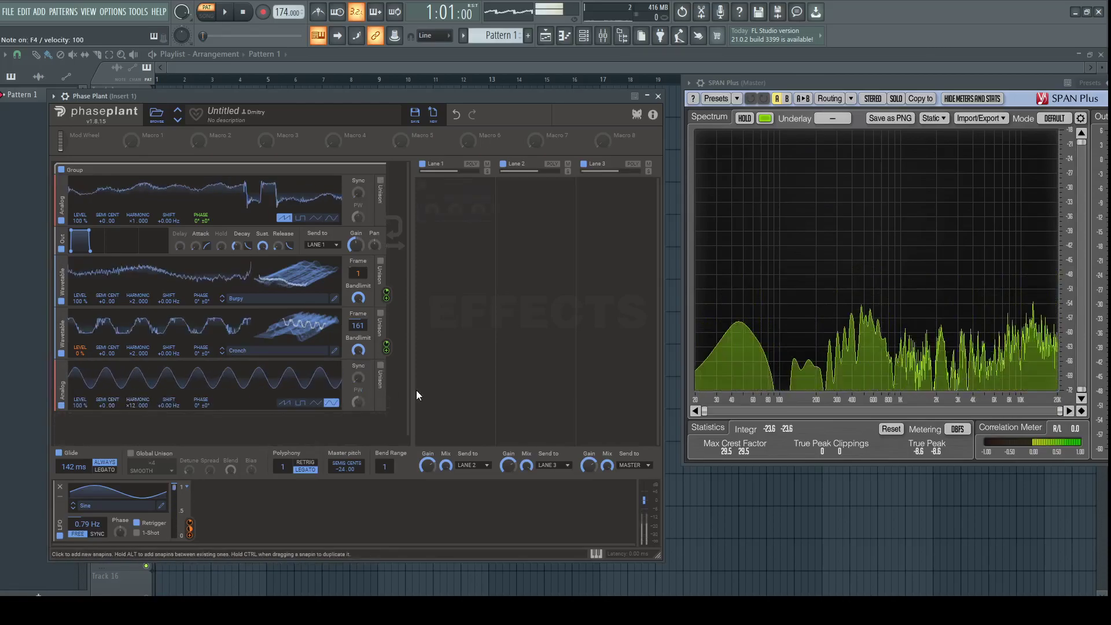
# Modulate the first analog oscillator's phase with the sine oscillator by about 19% and play notes to hear it
pyautogui.moveTo(387, 402); pyautogui.dragTo(202, 228)
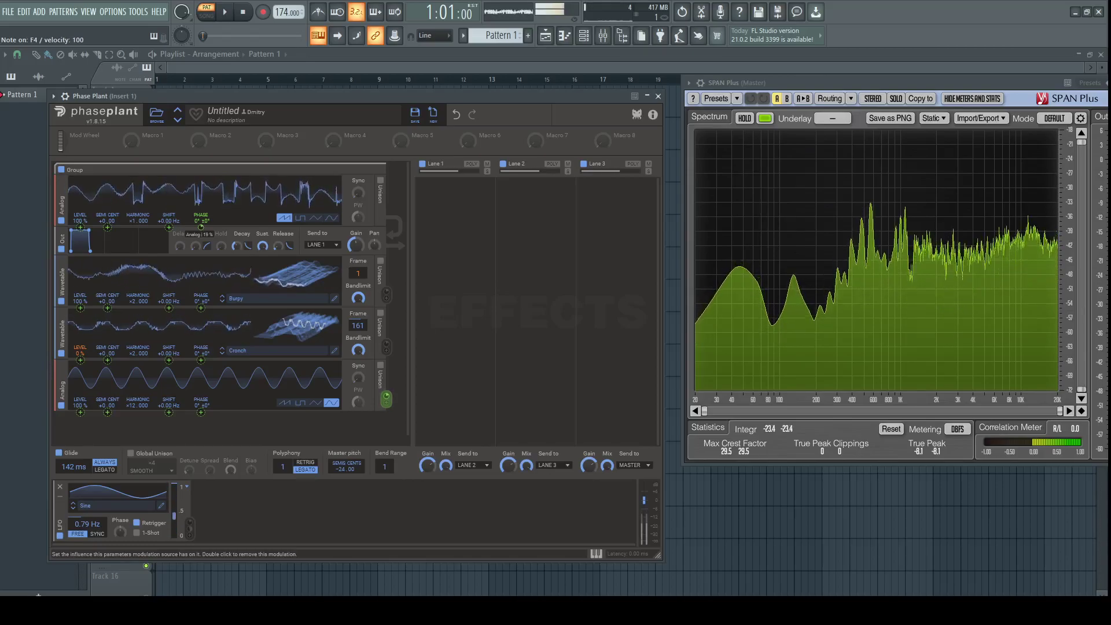
pyautogui.moveTo(201, 227); pyautogui.dragTo(202, 223)
pyautogui.press('v')
pyautogui.press('v')
# Audition different harmonic ratios on the sine oscillator while playing a note and set its harmonic to 6
pyautogui.click(134, 419)
pyautogui.scroll(-5, 132, 405)
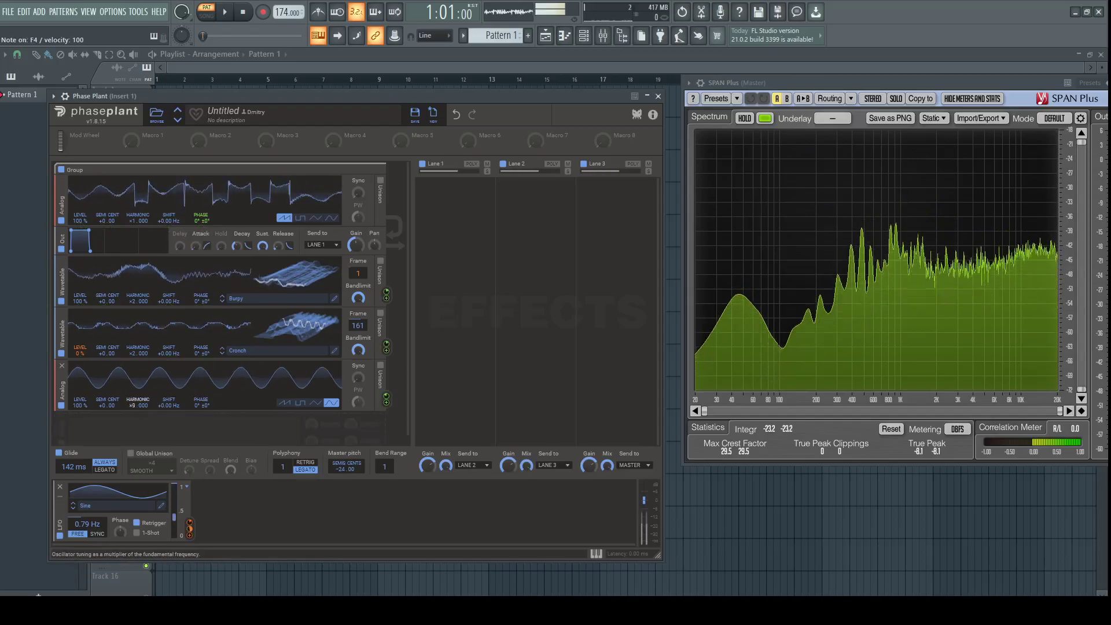
pyautogui.scroll(-4, 132, 405)
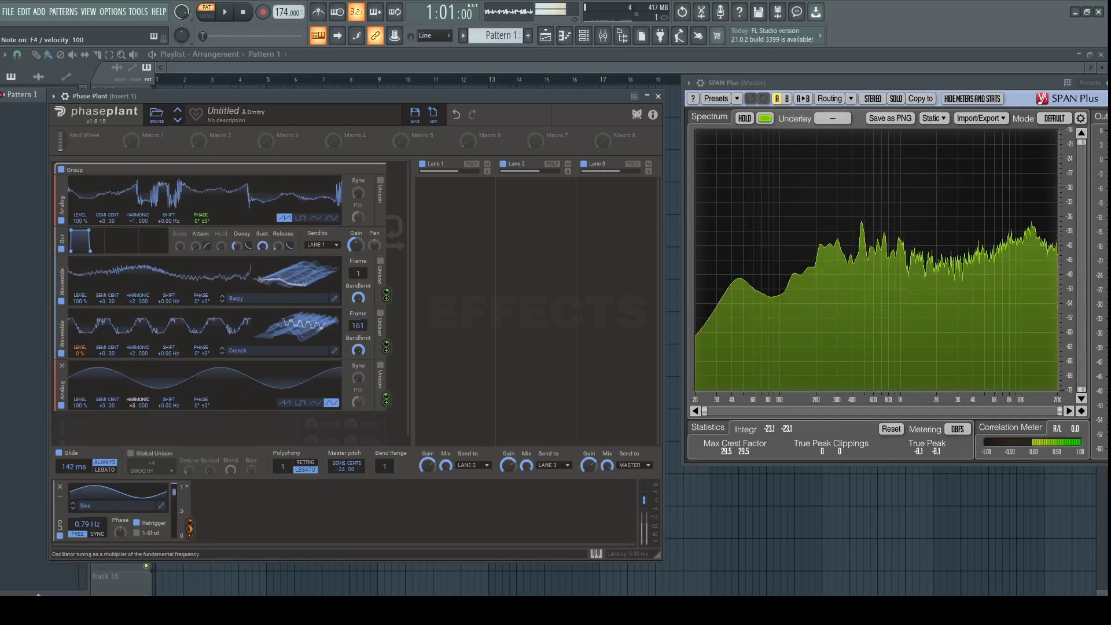
pyautogui.scroll(-2, 138, 405)
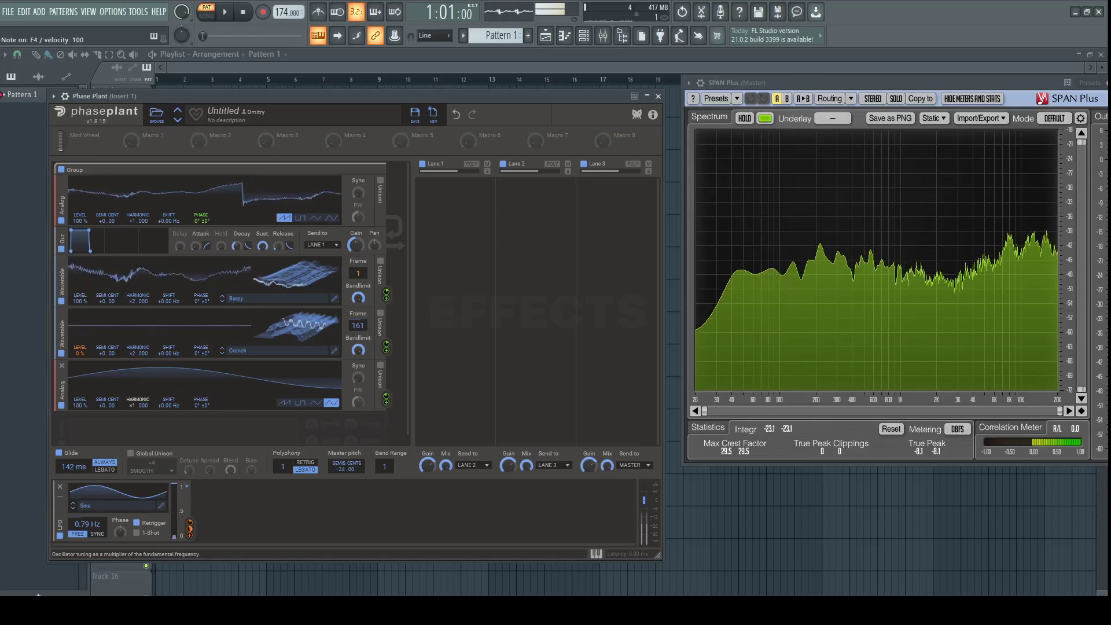
pyautogui.scroll(7, 138, 404)
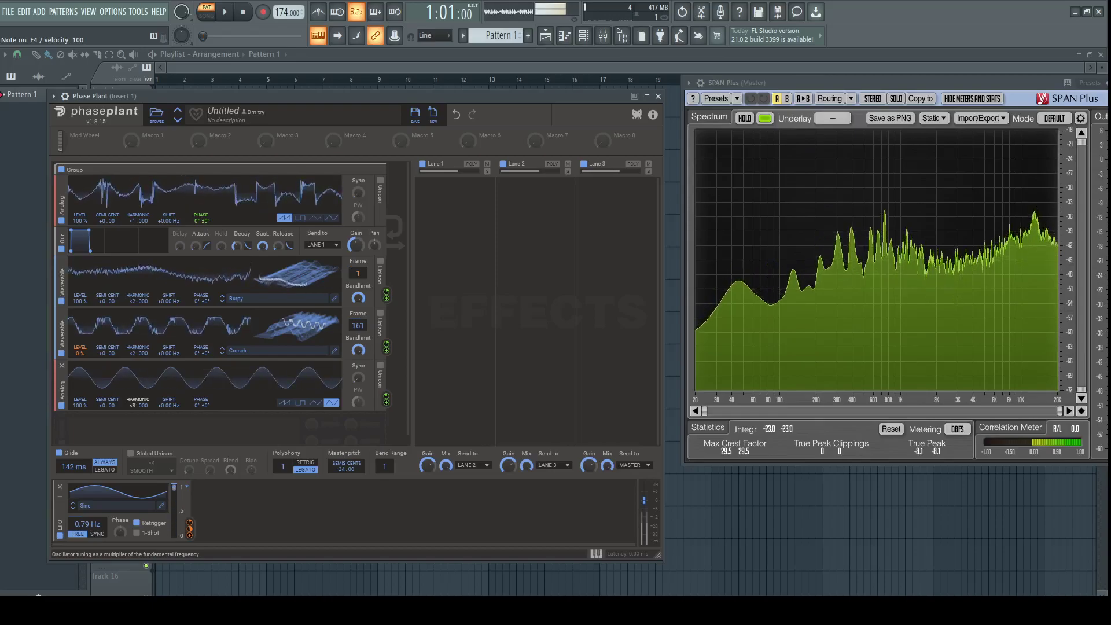
pyautogui.scroll(-1, 137, 404)
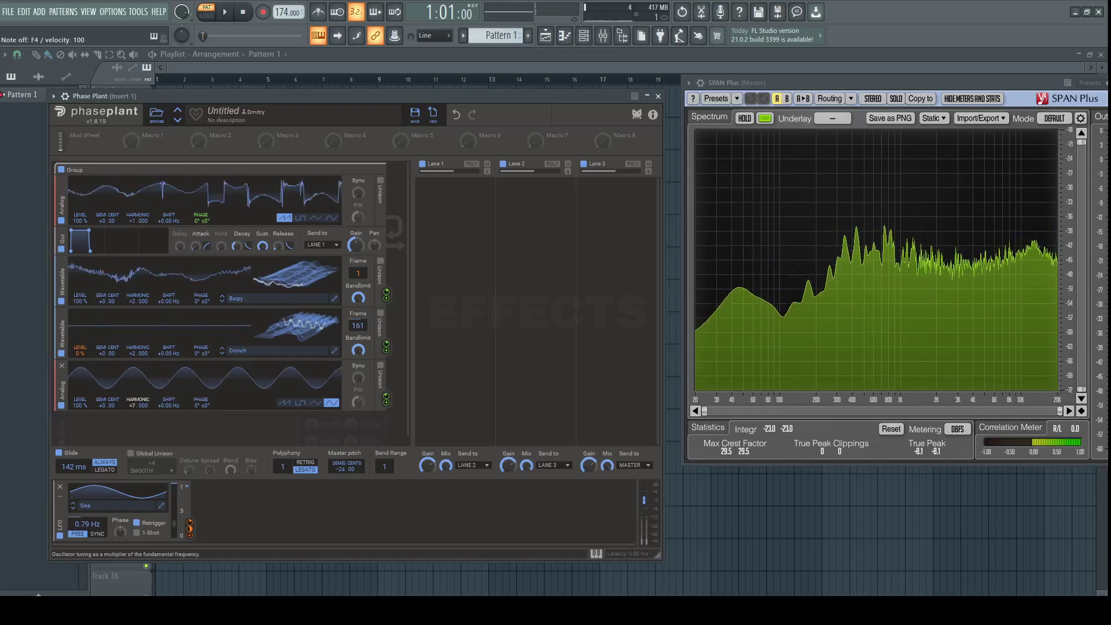
pyautogui.scroll(-1, 135, 404)
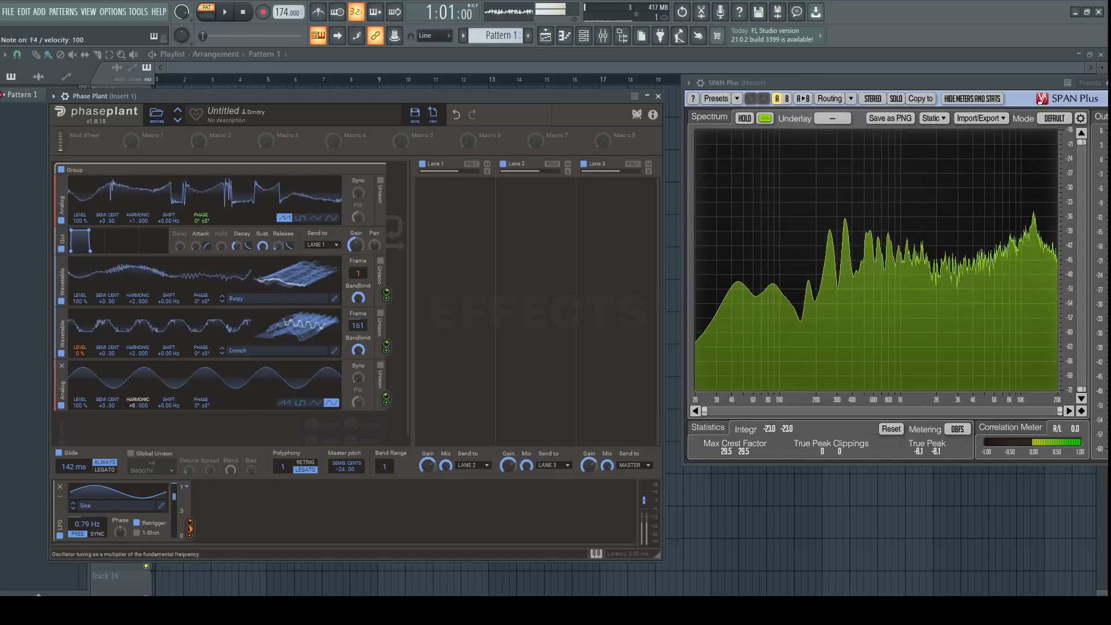
pyautogui.scroll(-1, 138, 405)
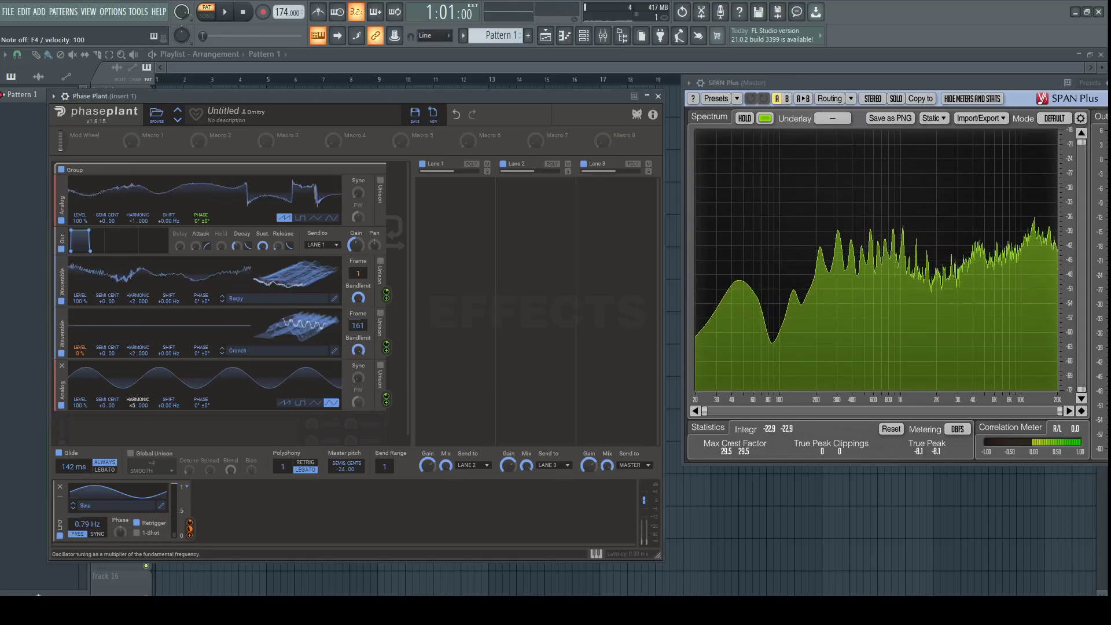
pyautogui.moveTo(133, 404); pyautogui.dragTo(134, 395)
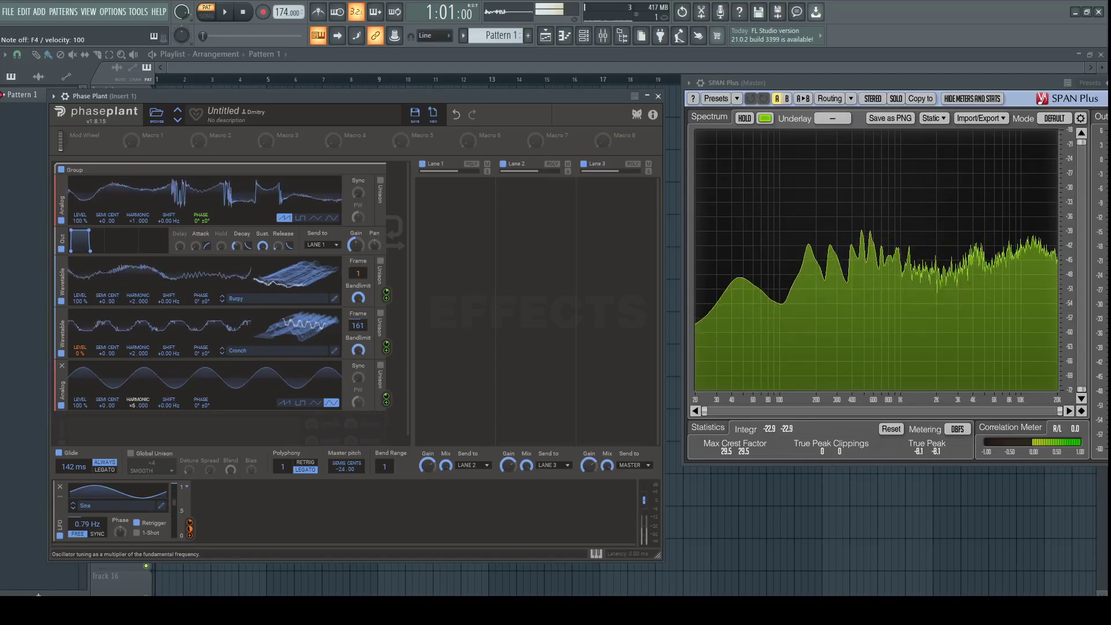
# Modulate the second Analog oscillator's level from 0% with the LFO, then try a pulse wave and switch it to sawtooth
pyautogui.moveTo(189, 534); pyautogui.dragTo(79, 463)
pyautogui.press('v')
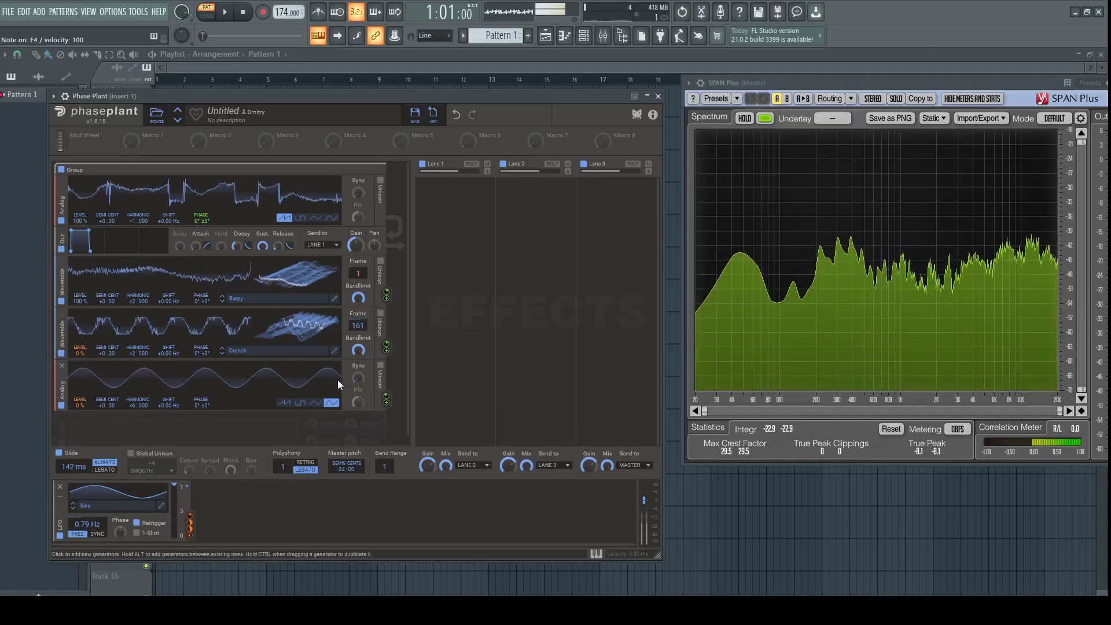
pyautogui.click(299, 403)
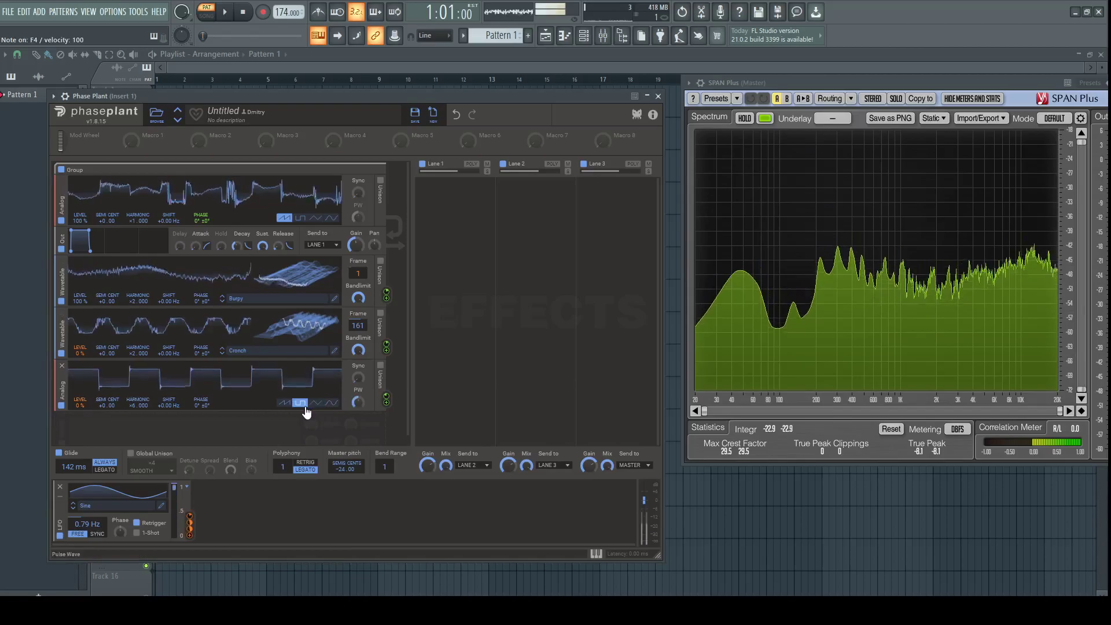
pyautogui.click(284, 403)
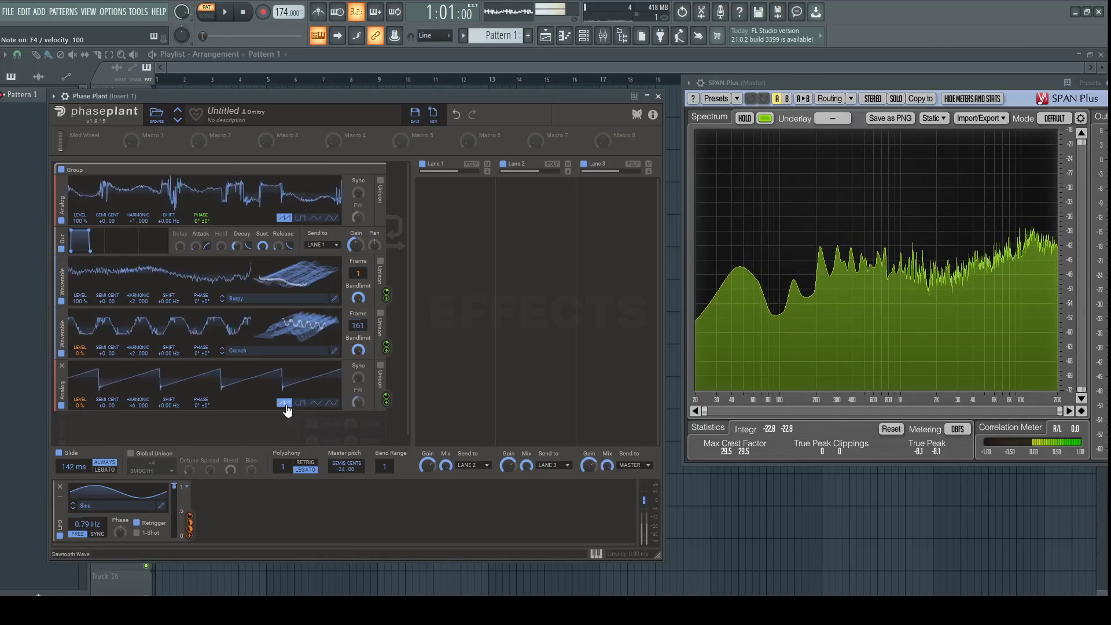
# Lower the second Analog oscillator's harmonic and adjust the LFO's modulation depth on its level while playing a note
pyautogui.moveTo(131, 405)
pyautogui.mouseDown()
pyautogui.moveTo(131, 422)
pyautogui.moveTo(136, 414)
pyautogui.mouseUp()
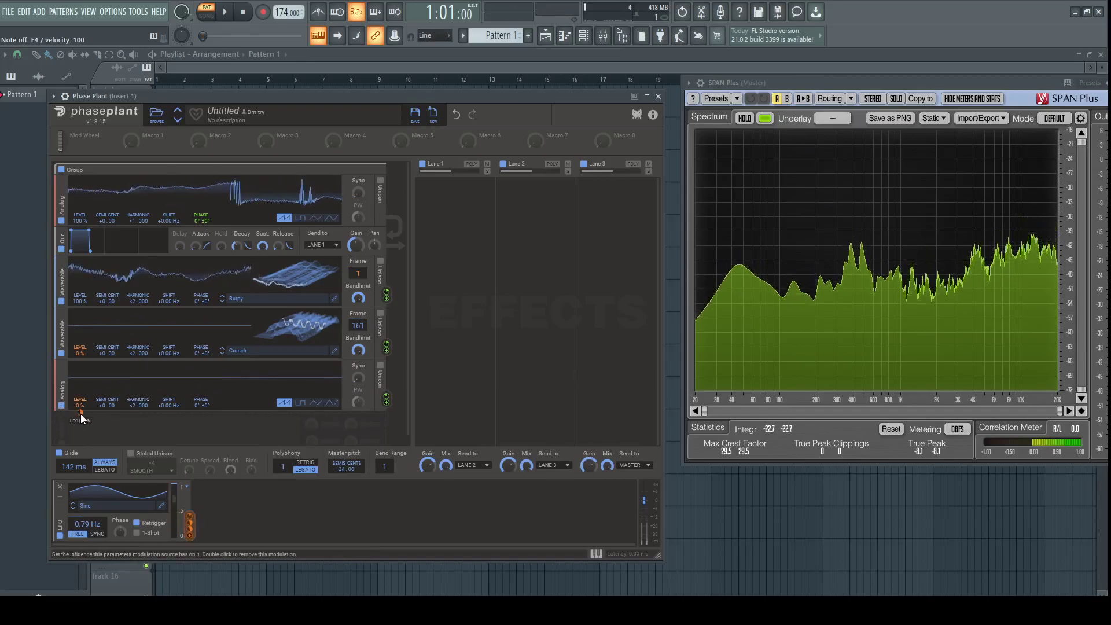
pyautogui.press('v')
pyautogui.moveTo(81, 414); pyautogui.dragTo(81, 405)
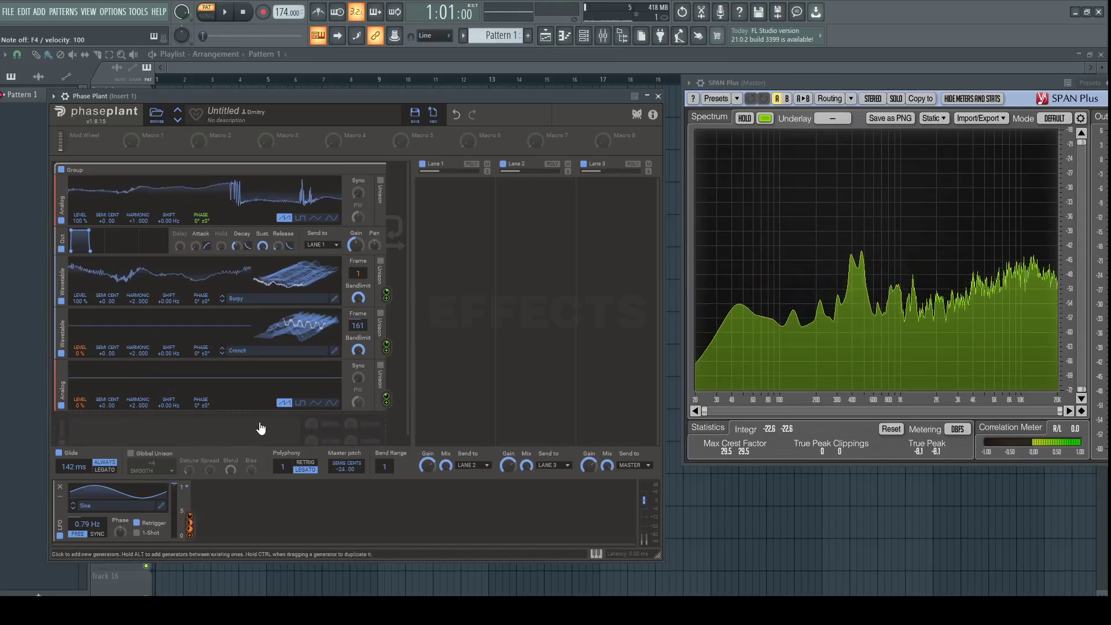
# Try Hard-mode unison with stereo spread on the first Analog oscillator, then disable the unison again
pyautogui.click(380, 180)
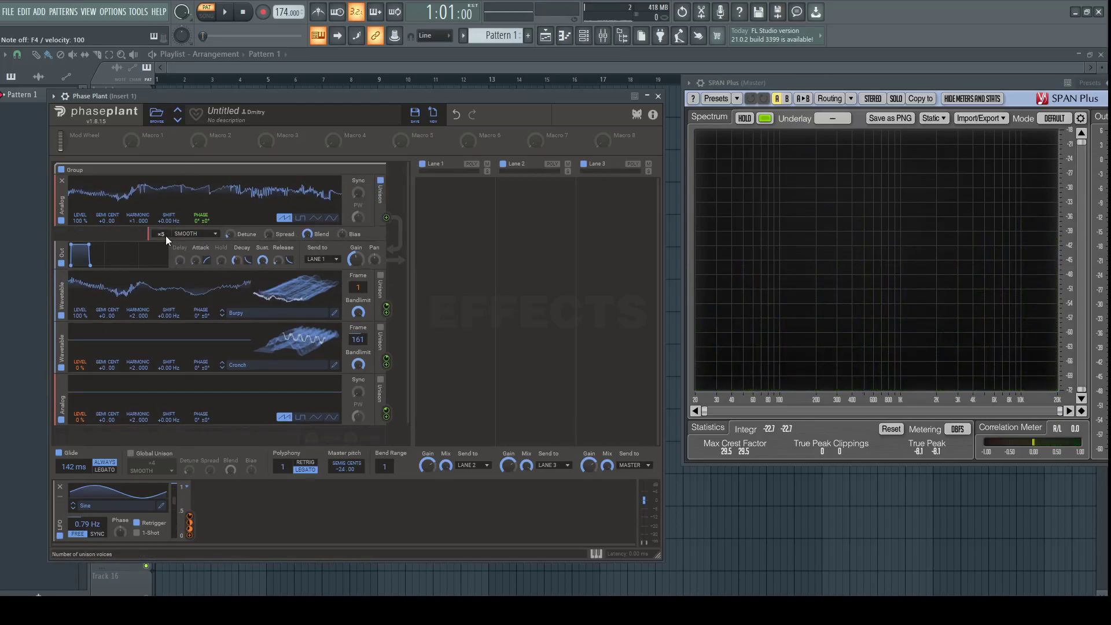
pyautogui.moveTo(268, 234); pyautogui.dragTo(268, 218)
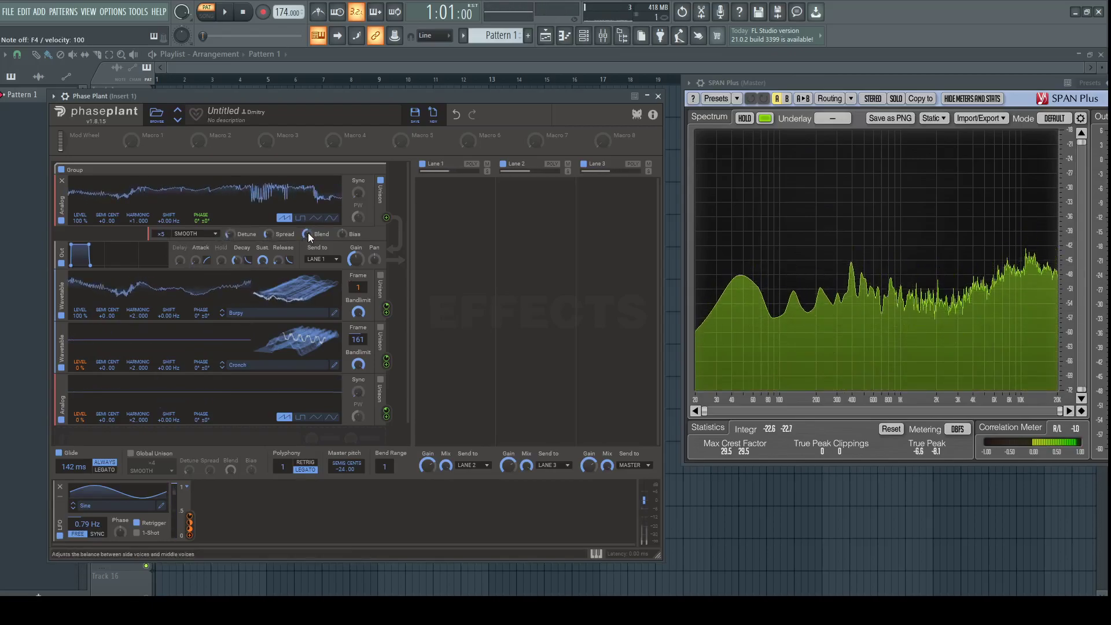
pyautogui.click(202, 238)
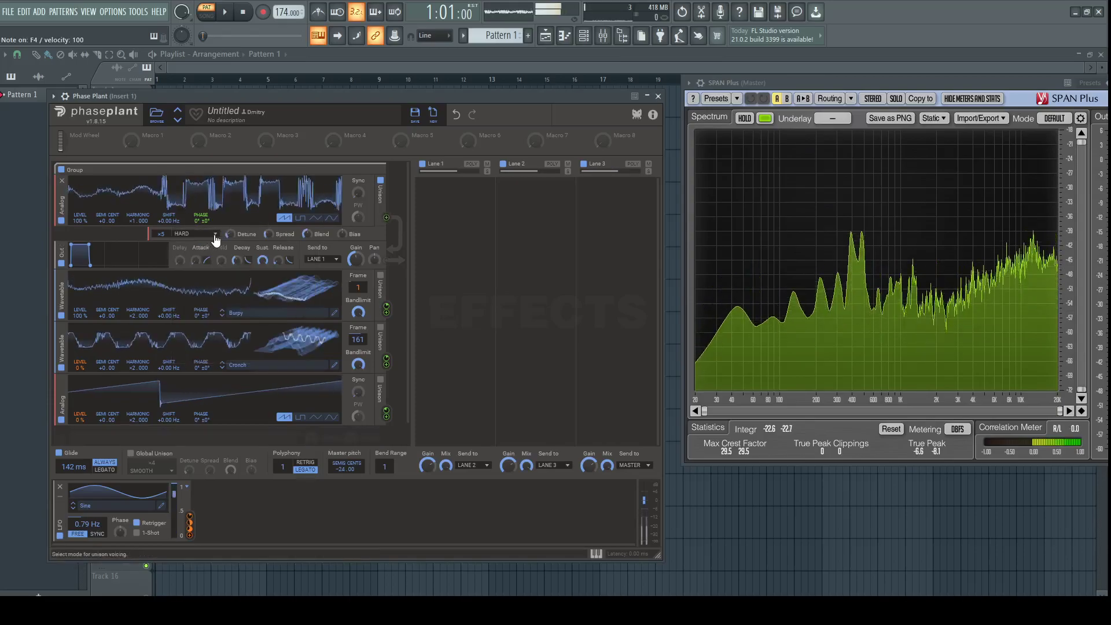
pyautogui.moveTo(232, 234)
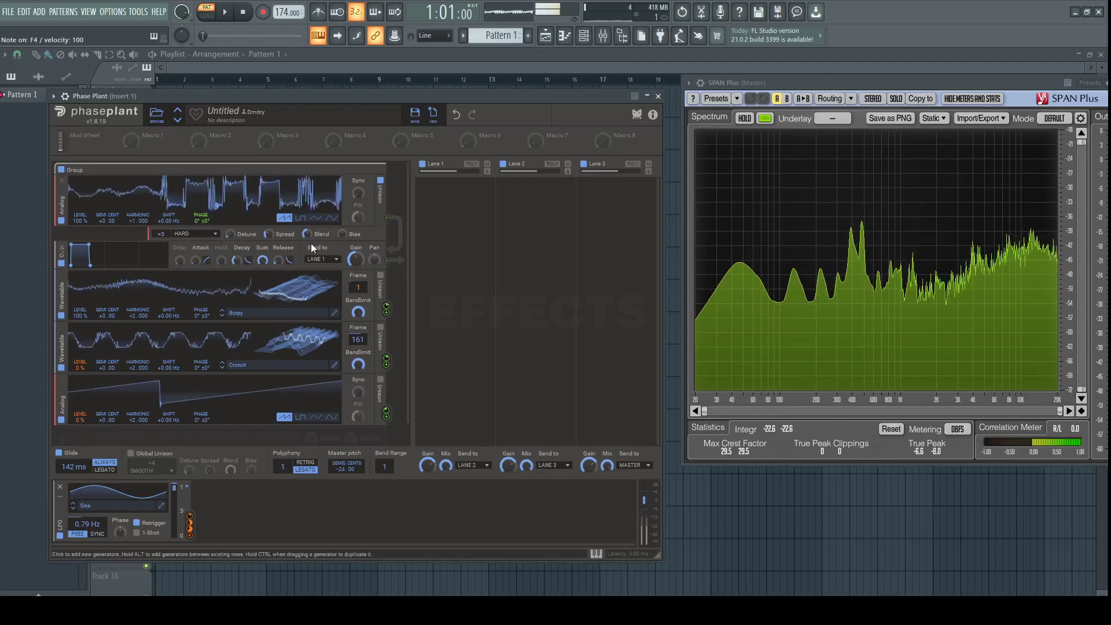
pyautogui.moveTo(268, 234)
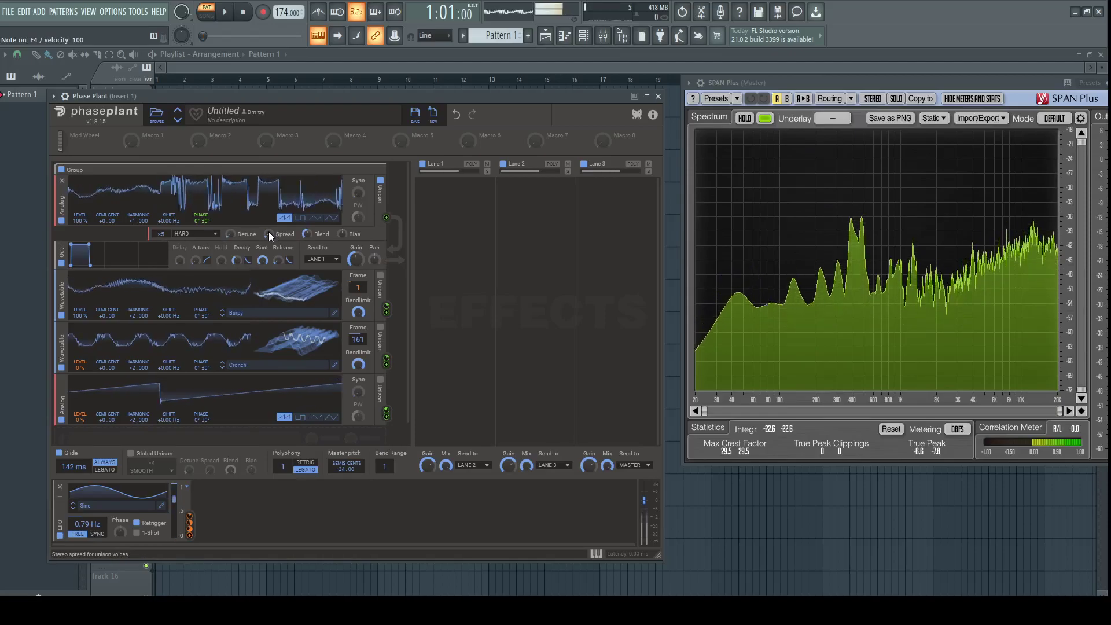
pyautogui.click(380, 180)
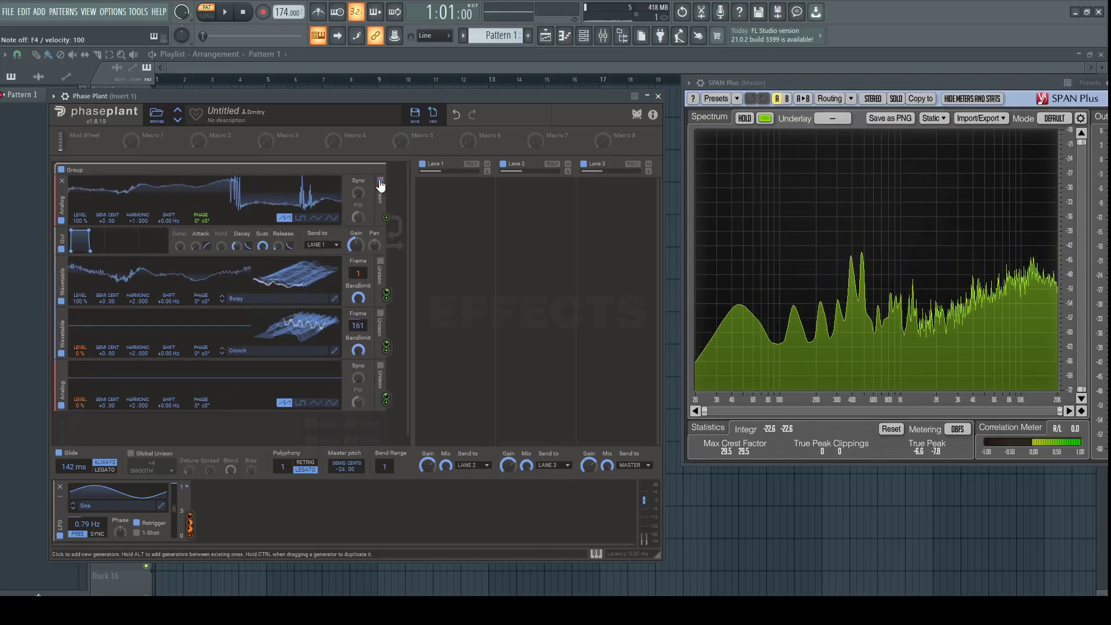
# Insert an Overdrive distortion between the first Analog oscillator and its output, and adjust its spread, bias and mix
pyautogui.click(459, 193)
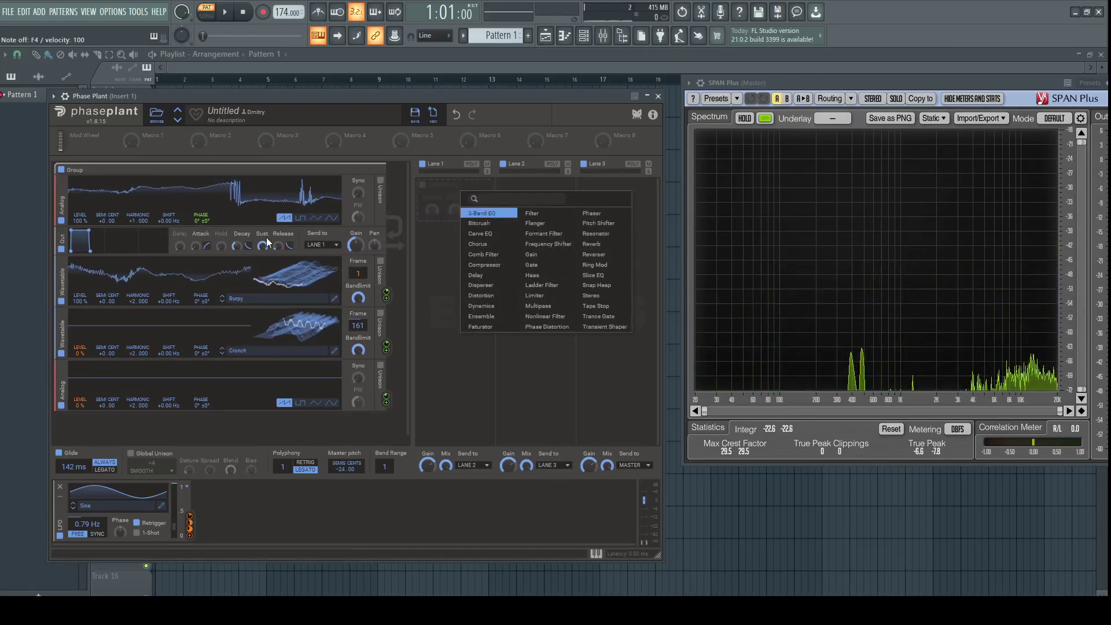
pyautogui.click(408, 195)
pyautogui.click(230, 236)
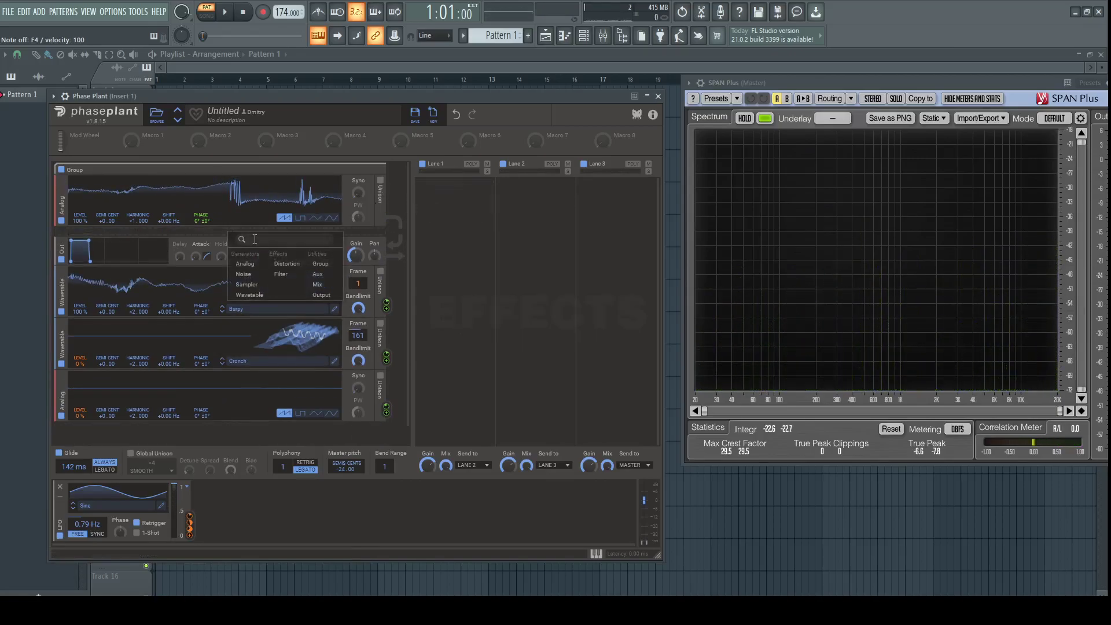
pyautogui.click(278, 263)
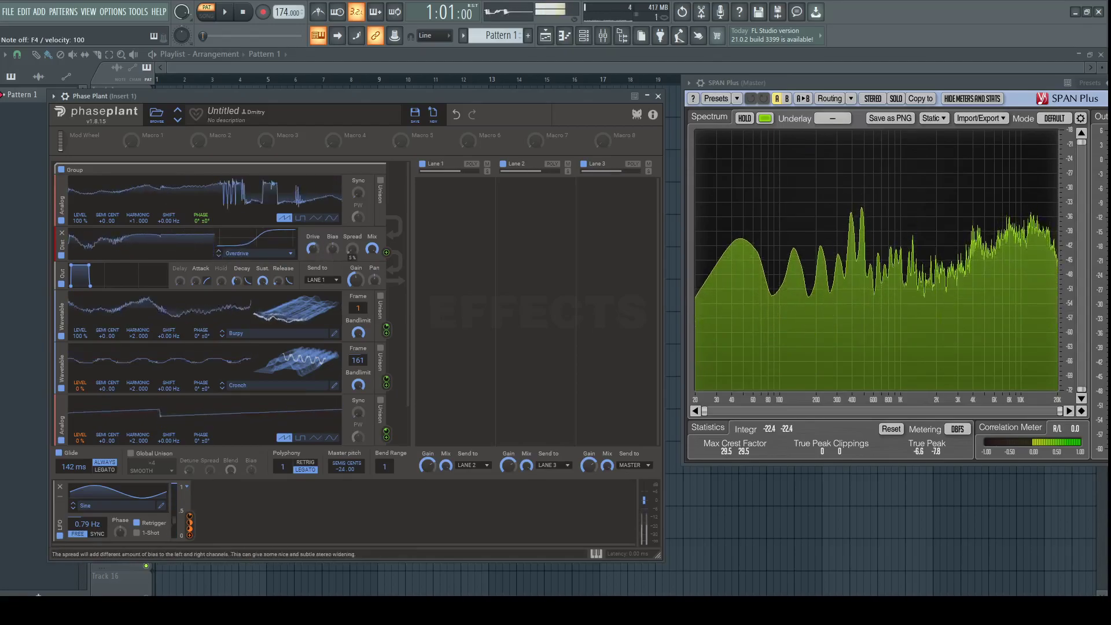
pyautogui.moveTo(349, 247)
pyautogui.mouseDown()
pyautogui.moveTo(350, 219)
pyautogui.moveTo(350, 253)
pyautogui.mouseUp()
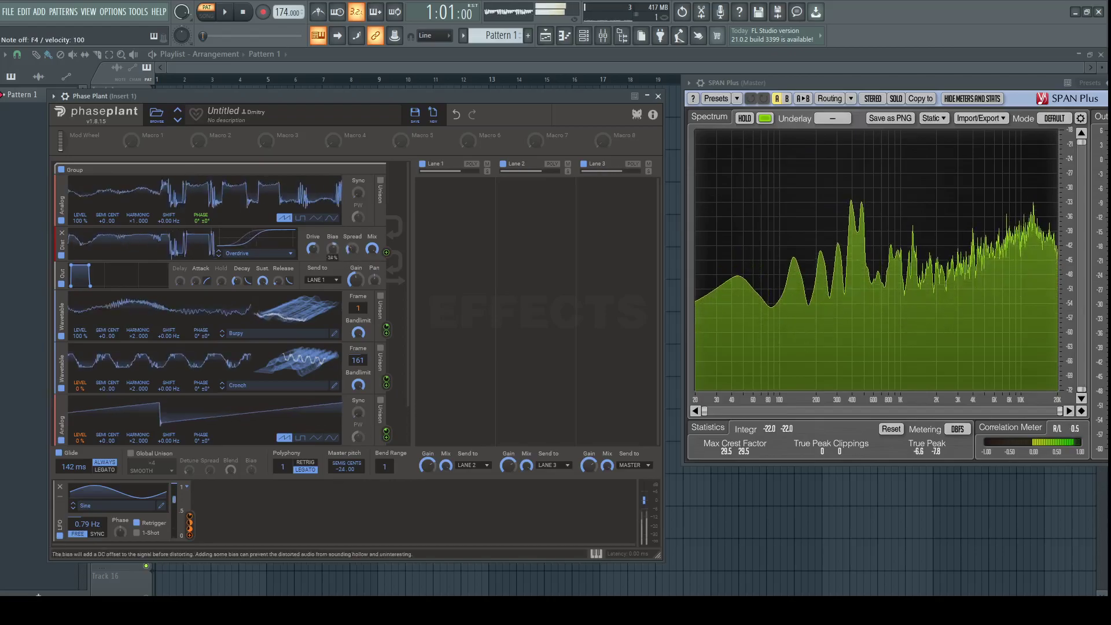
pyautogui.moveTo(335, 250); pyautogui.dragTo(372, 277)
# Add a second distortion below the Overdrive, set its type to Saturate, and adjust its spread and bias
pyautogui.click(252, 269)
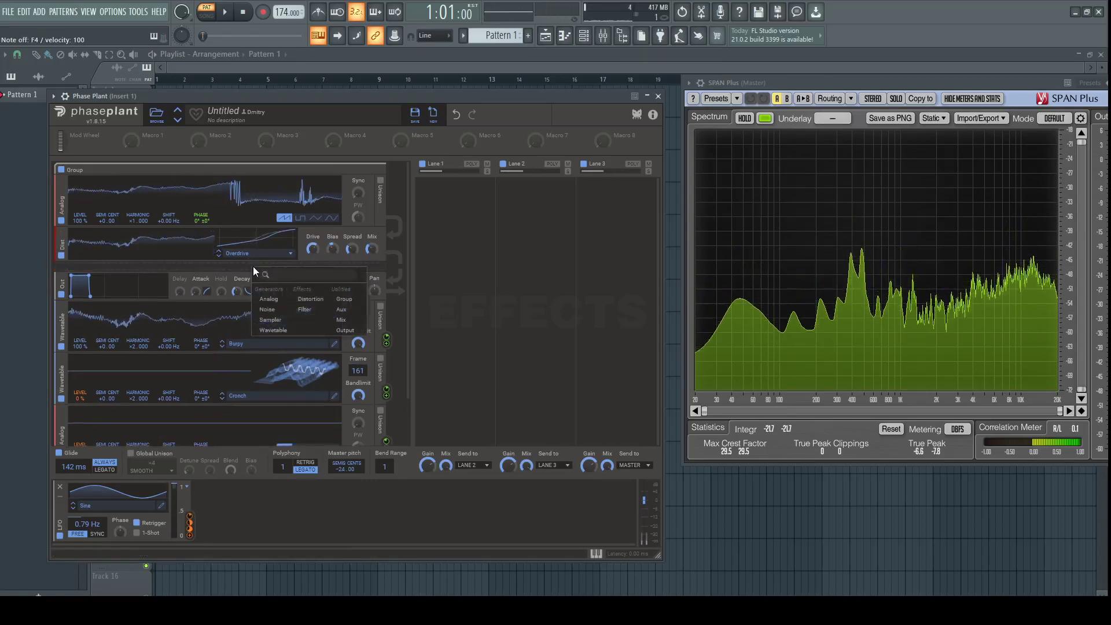
pyautogui.click(304, 300)
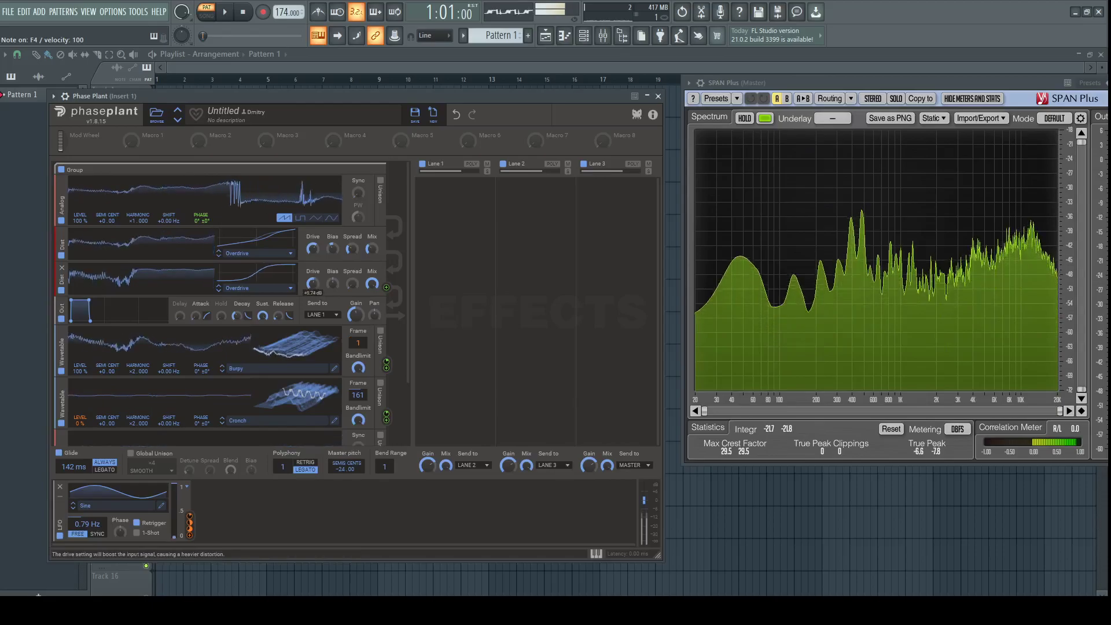
pyautogui.click(218, 290)
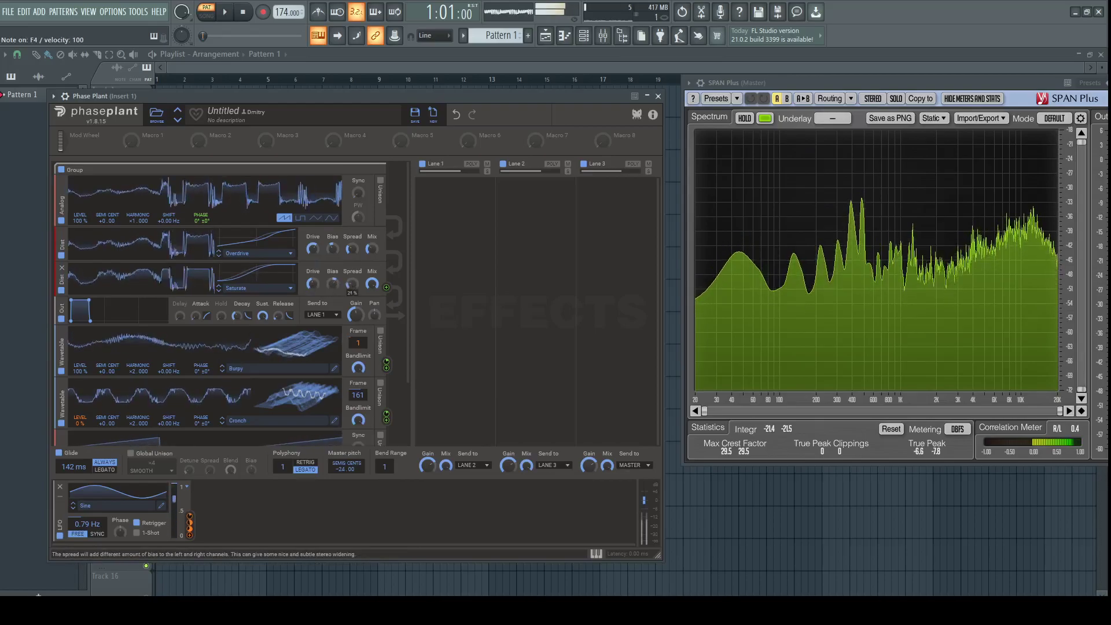
pyautogui.moveTo(350, 283)
pyautogui.mouseDown()
pyautogui.moveTo(350, 313)
pyautogui.moveTo(333, 280)
pyautogui.mouseUp()
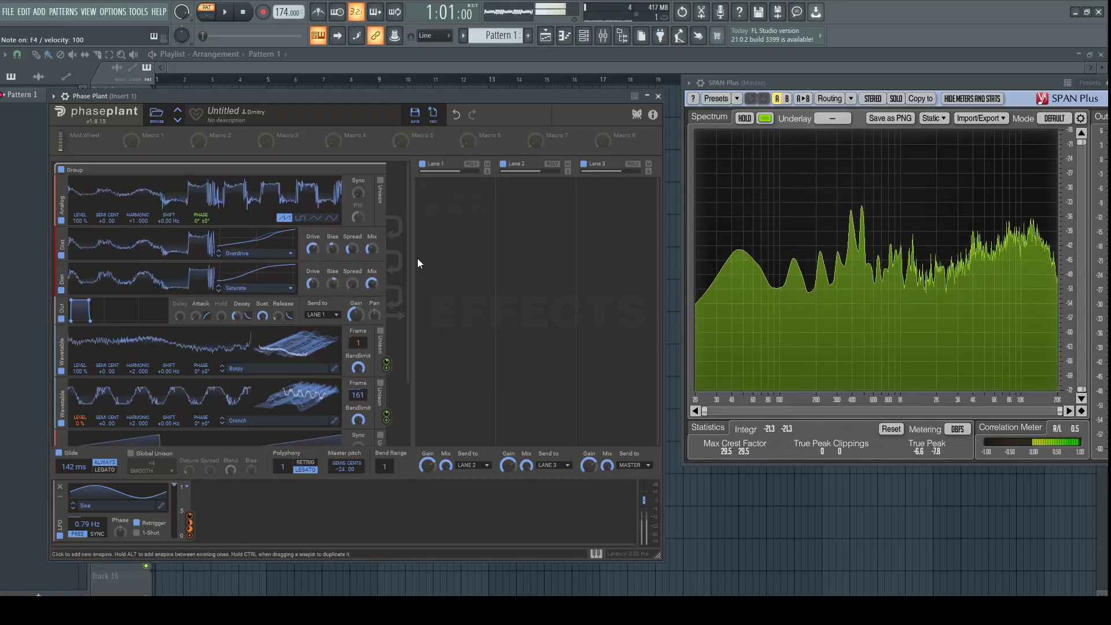
# Add a Faturator to Lane 1 and adjust its color and drive while playing a note
pyautogui.click(452, 206)
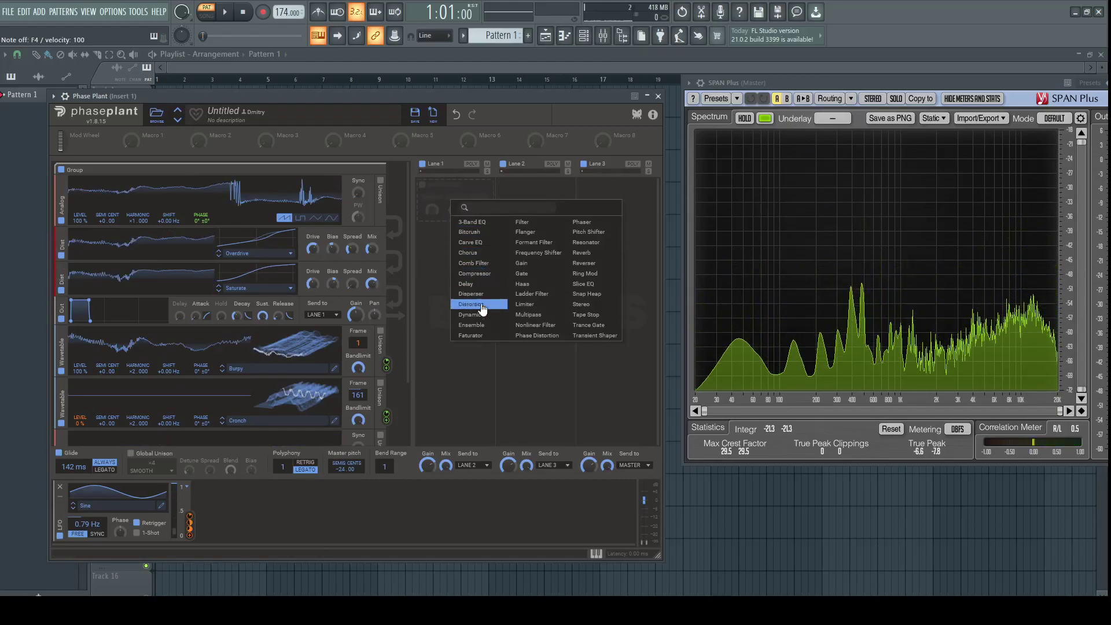
pyautogui.click(475, 335)
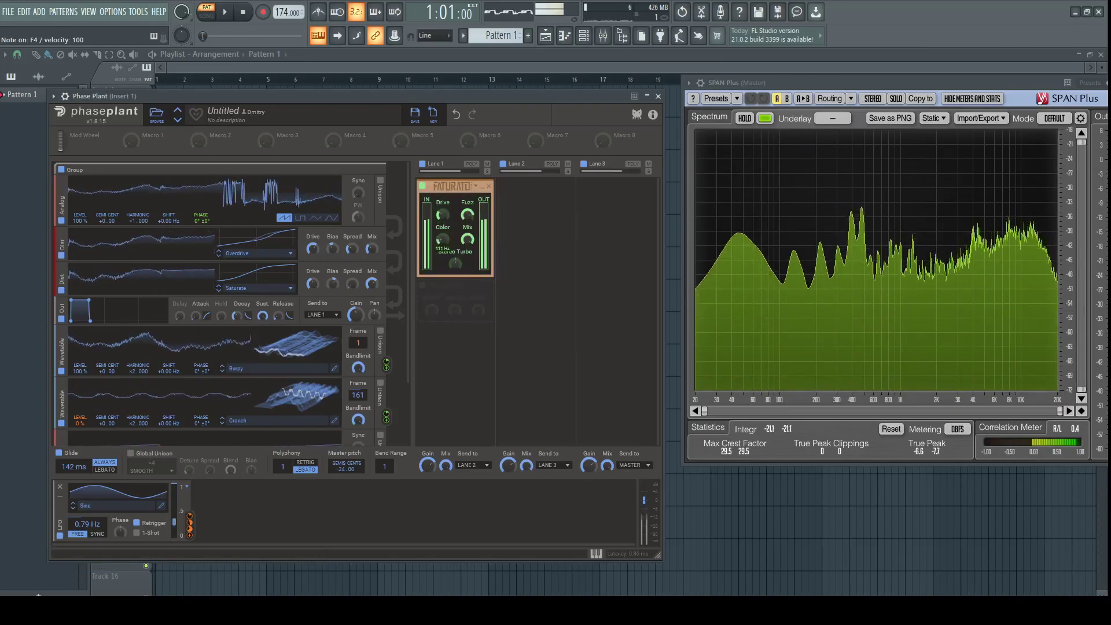
pyautogui.moveTo(443, 241); pyautogui.dragTo(442, 211)
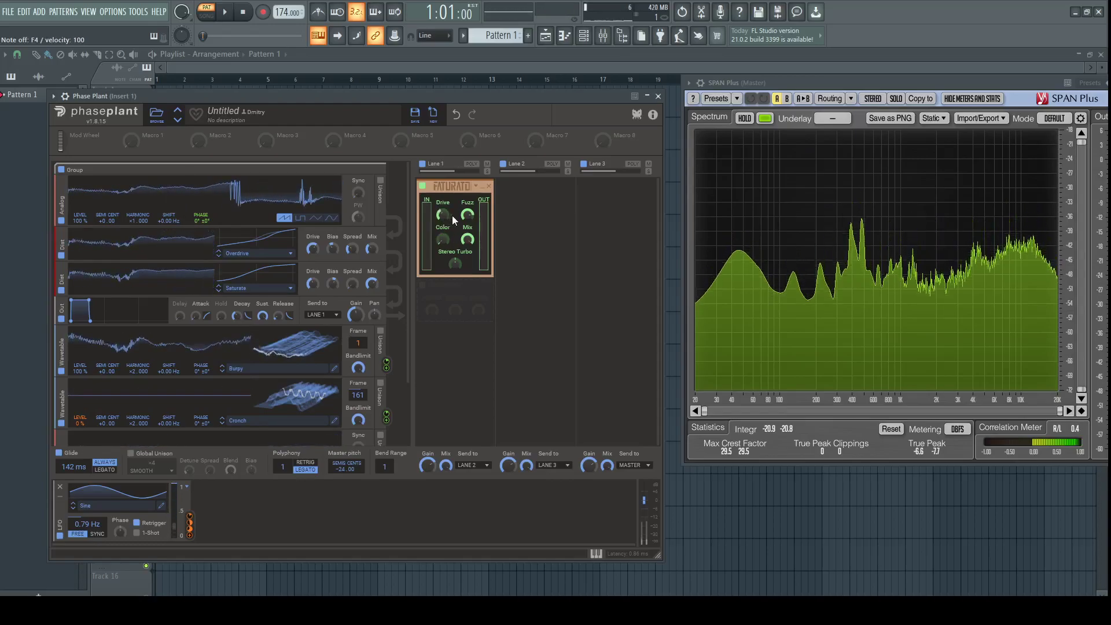
# Add a Phaser after the Faturator, adjust its stereo spread and reduce its mix while playing a note
pyautogui.click(465, 308)
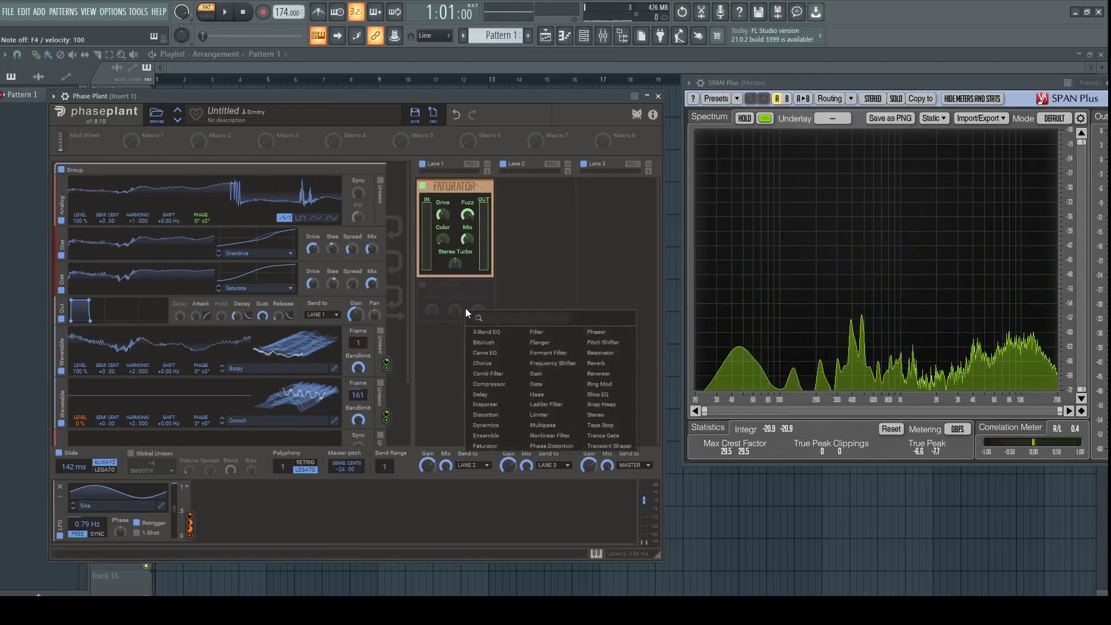
pyautogui.click(596, 333)
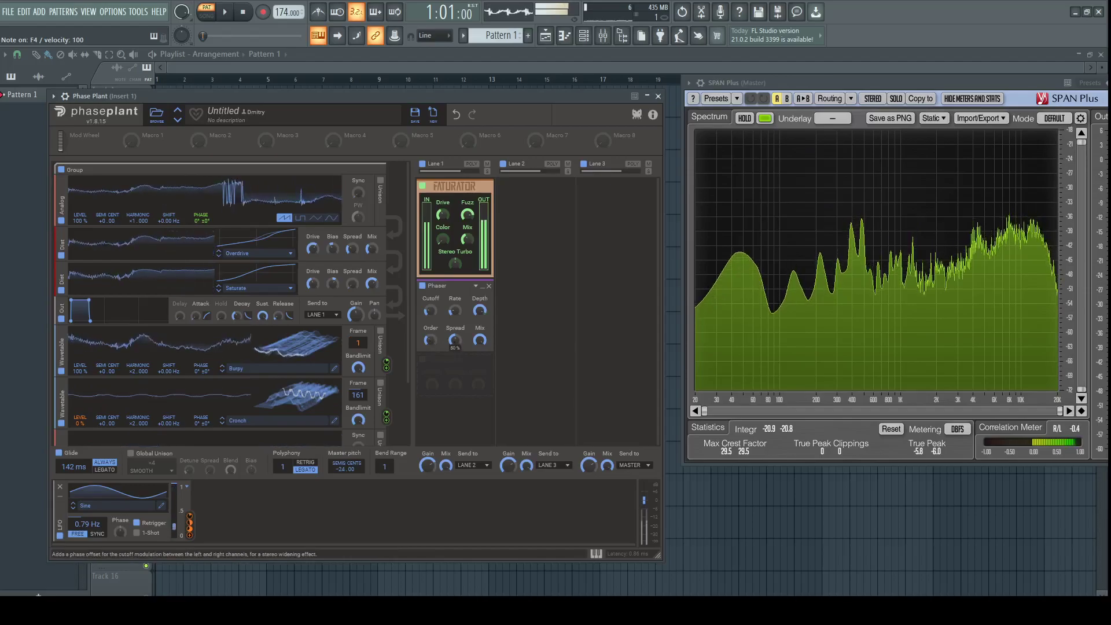
pyautogui.moveTo(455, 343)
pyautogui.mouseDown()
pyautogui.moveTo(456, 365)
pyautogui.moveTo(456, 327)
pyautogui.mouseUp()
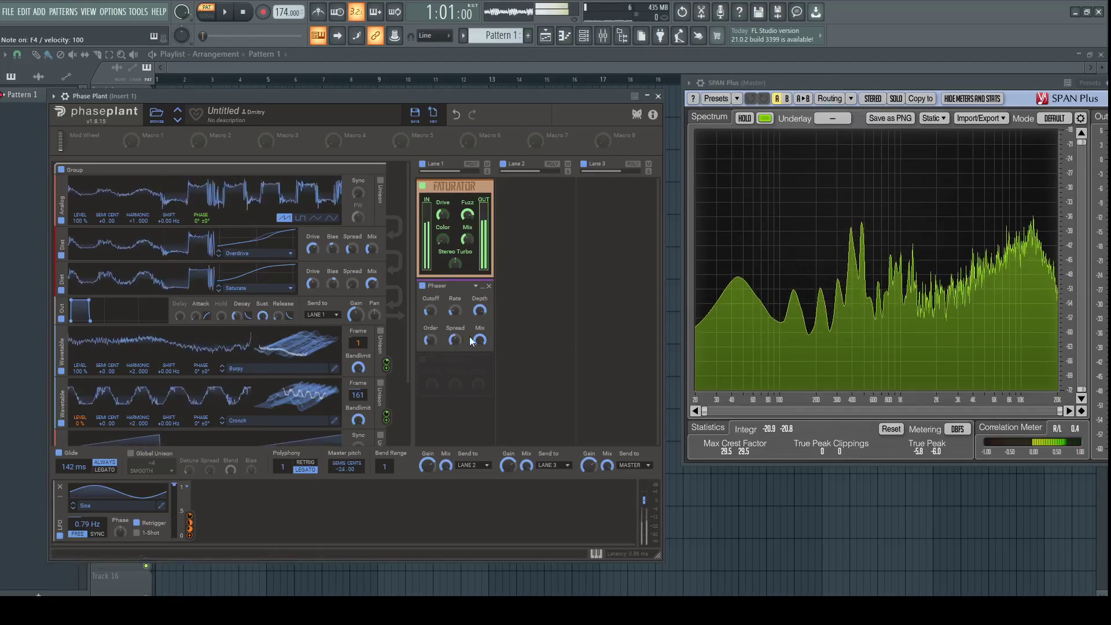
pyautogui.press('v')
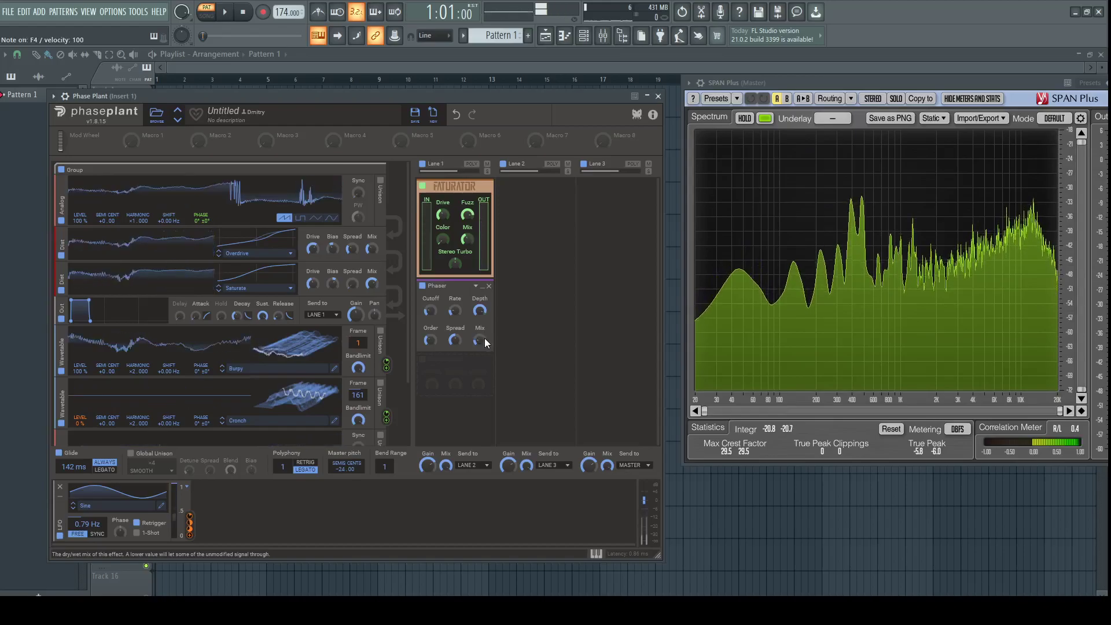
# Add a Resonator after the Phaser, tune it to A#4, and adjust its decay and mix
pyautogui.click(455, 376)
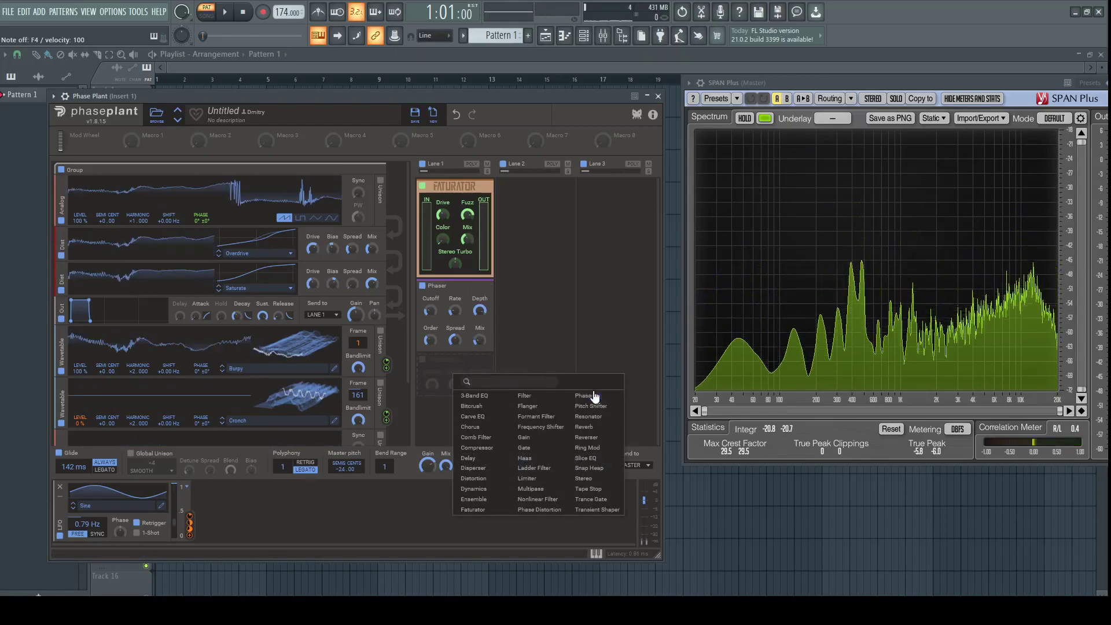
pyautogui.click(600, 418)
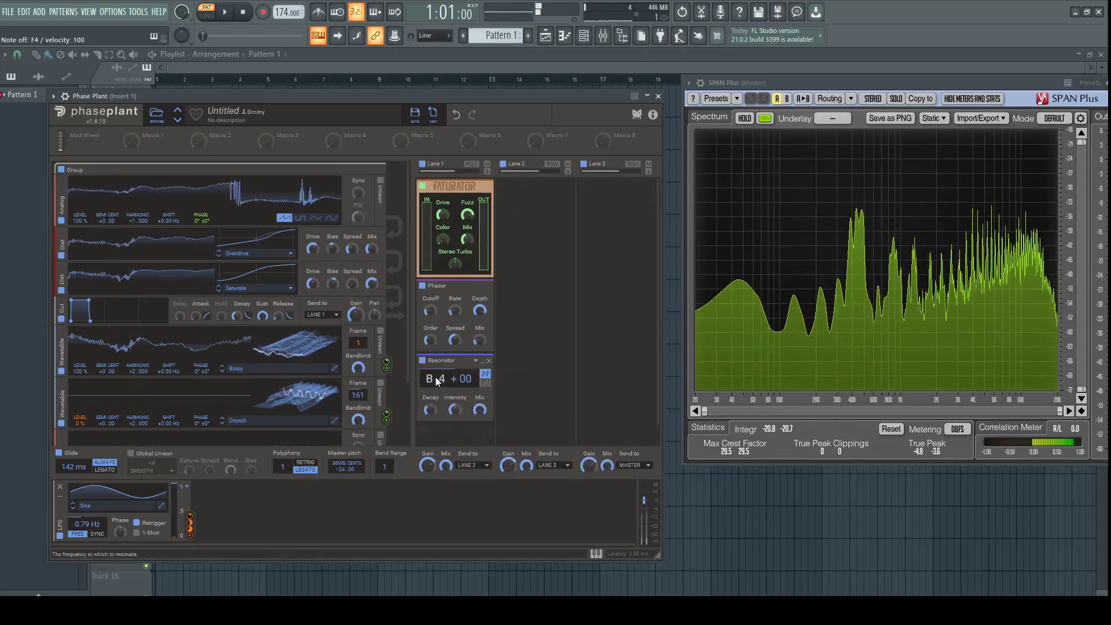
pyautogui.scroll(6, 435, 381)
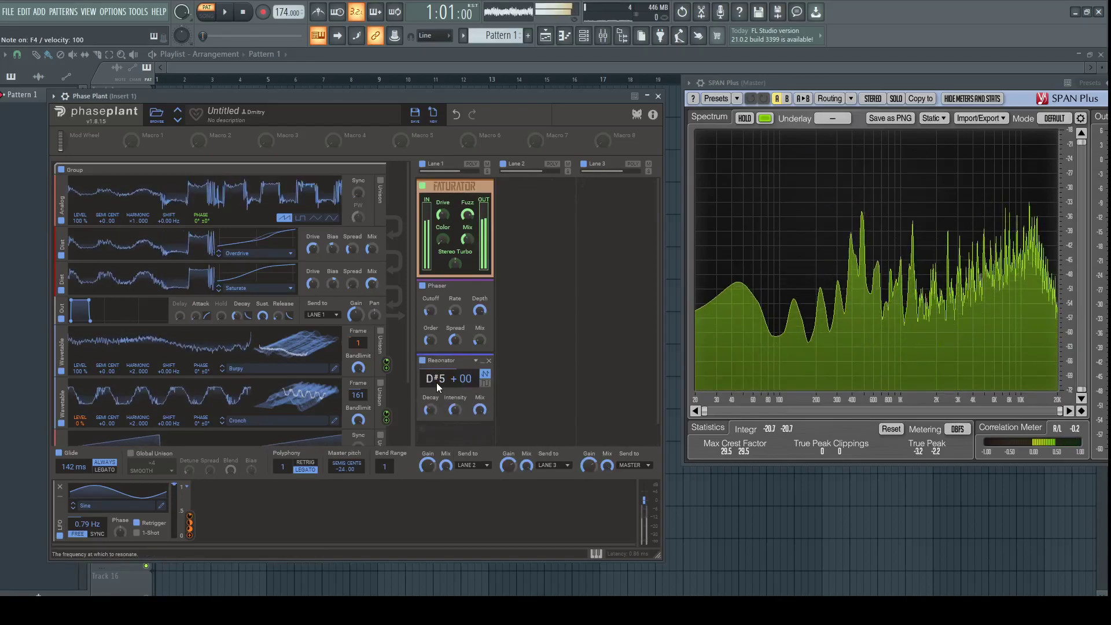
pyautogui.scroll(-5, 437, 382)
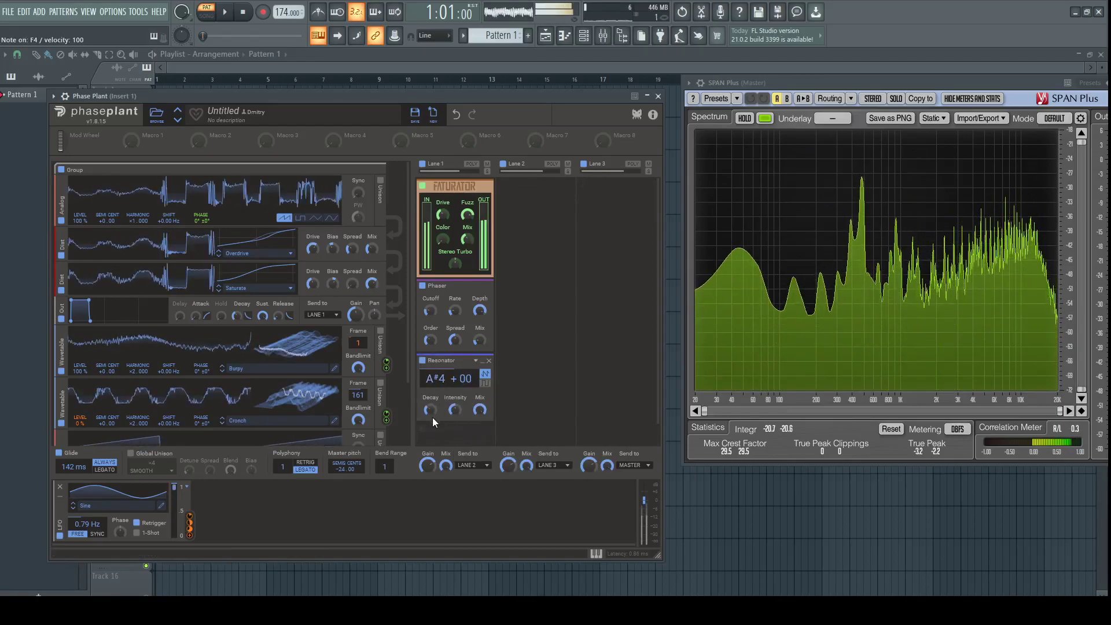
pyautogui.moveTo(432, 417); pyautogui.dragTo(432, 425)
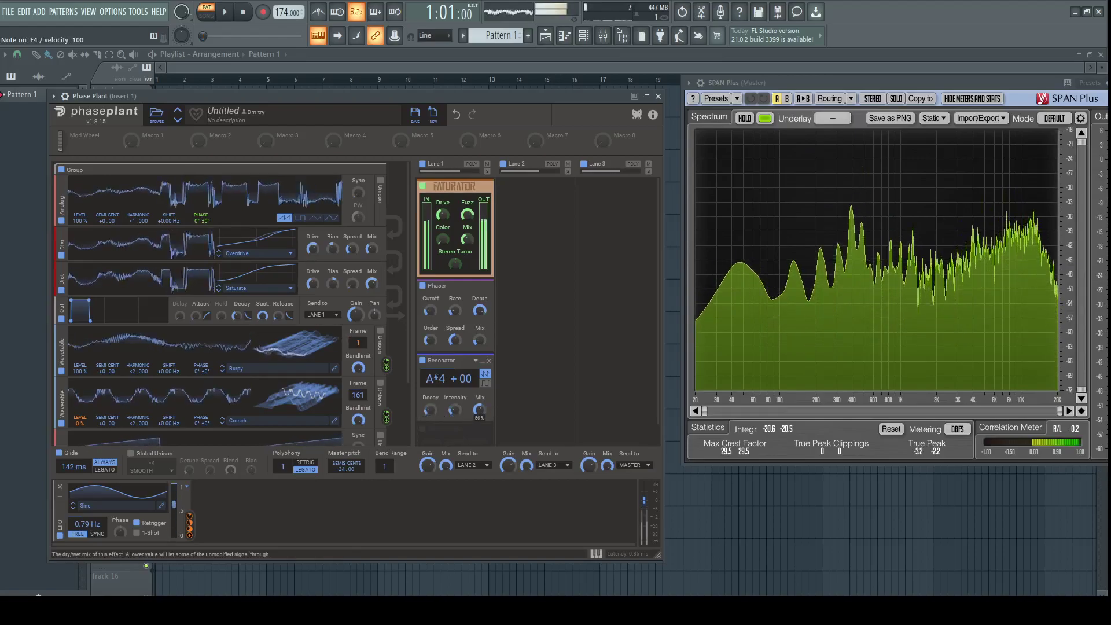
pyautogui.moveTo(429, 410); pyautogui.dragTo(429, 415)
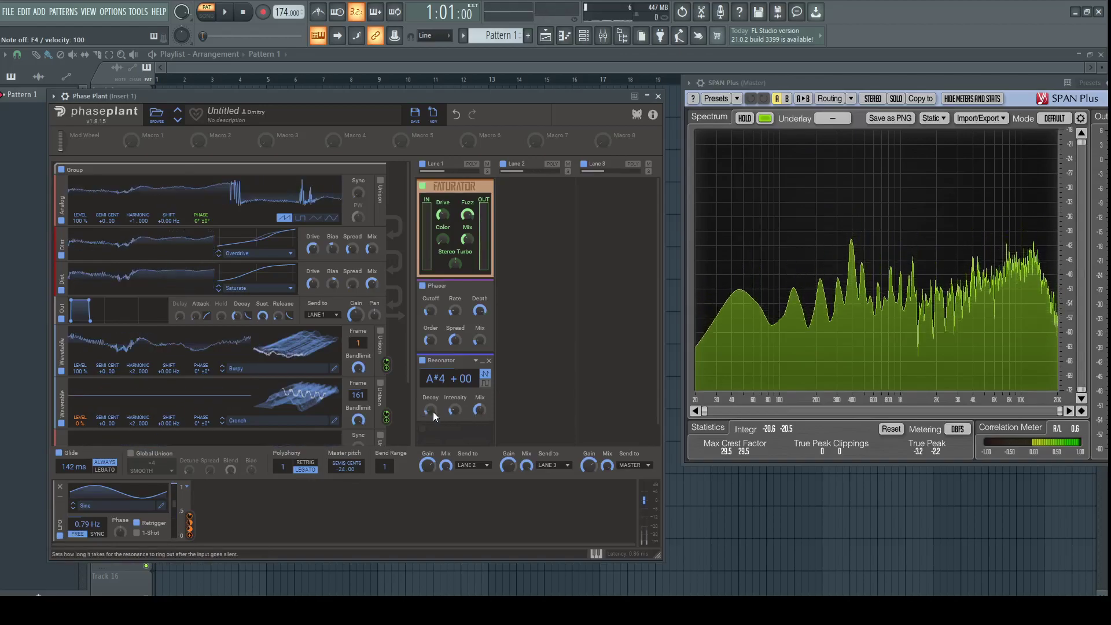
# Add a Disperser after the Resonator, set its frequency to 250 Hz and adjust its response while playing a note
pyautogui.scroll(-1, 505, 407)
pyautogui.click(467, 412)
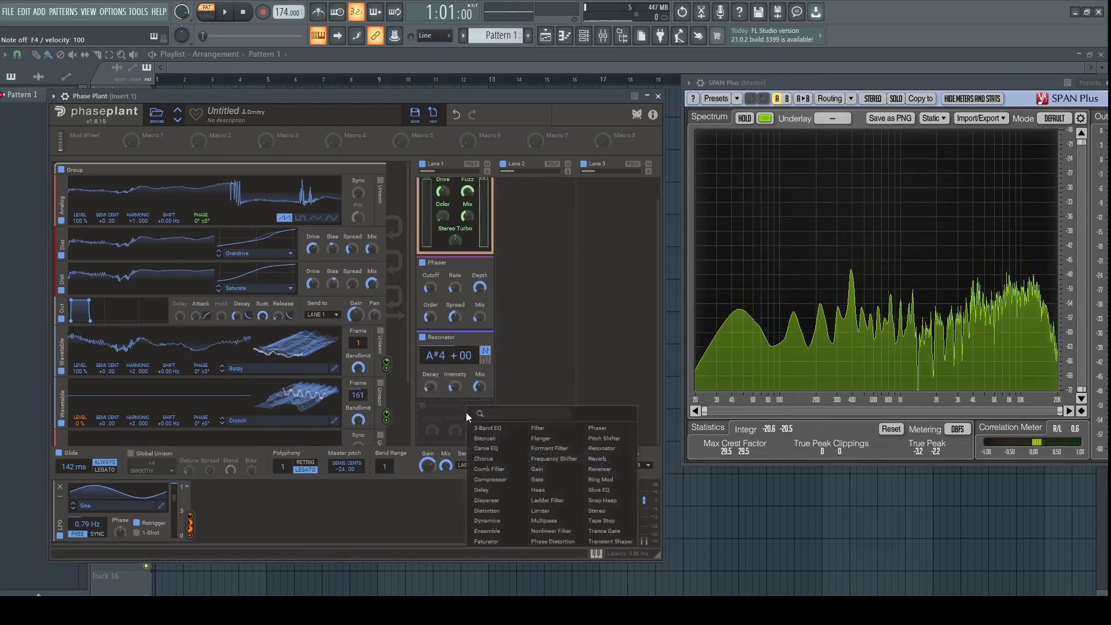
pyautogui.click(492, 500)
pyautogui.scroll(-2, 535, 407)
pyautogui.moveTo(442, 382)
pyautogui.mouseDown()
pyautogui.moveTo(454, 384)
pyautogui.moveTo(444, 391)
pyautogui.mouseUp()
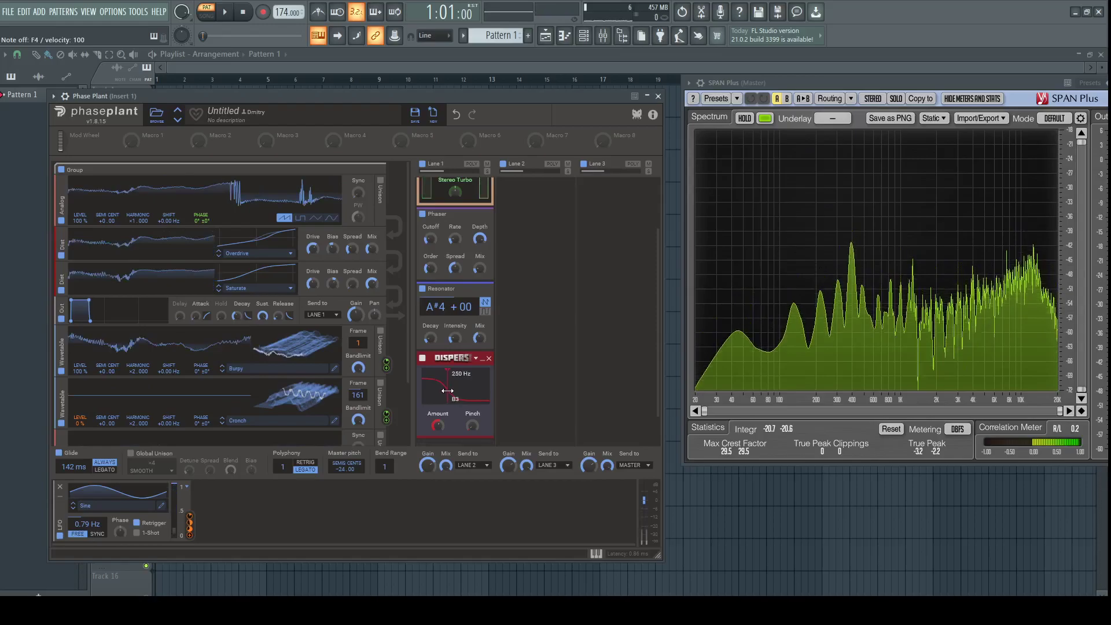
pyautogui.press('v')
pyautogui.scroll(3, 472, 426)
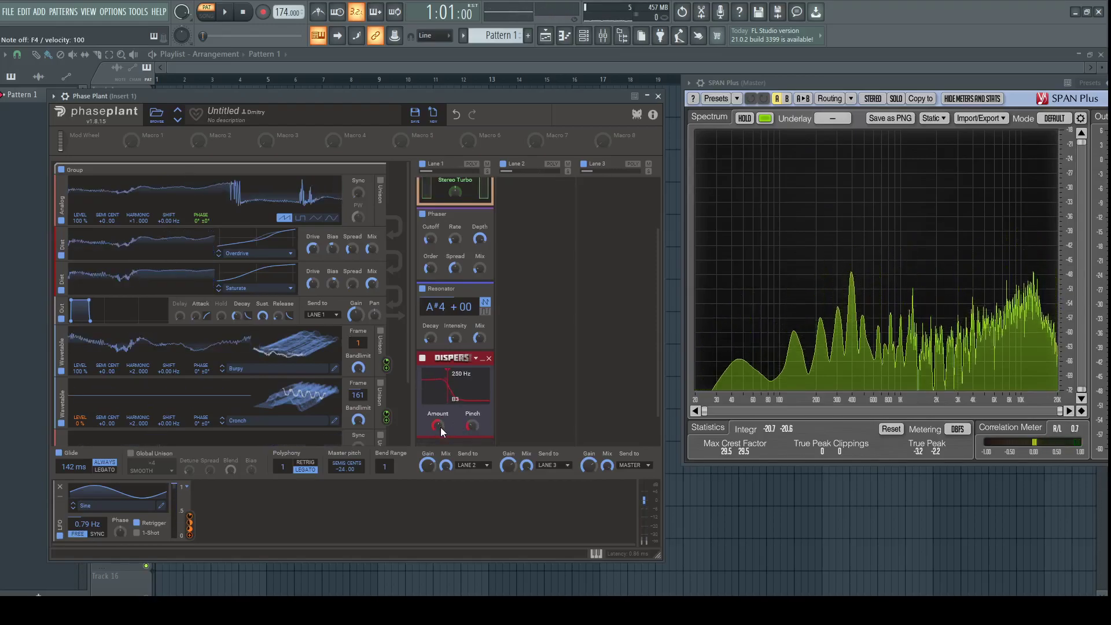
# Add a Distortion after the Disperser in Lane 1, set its type to Saturate, and adjust its dynamics and drive while playing a note
pyautogui.scroll(1, 546, 336)
pyautogui.scroll(-3, 656, 347)
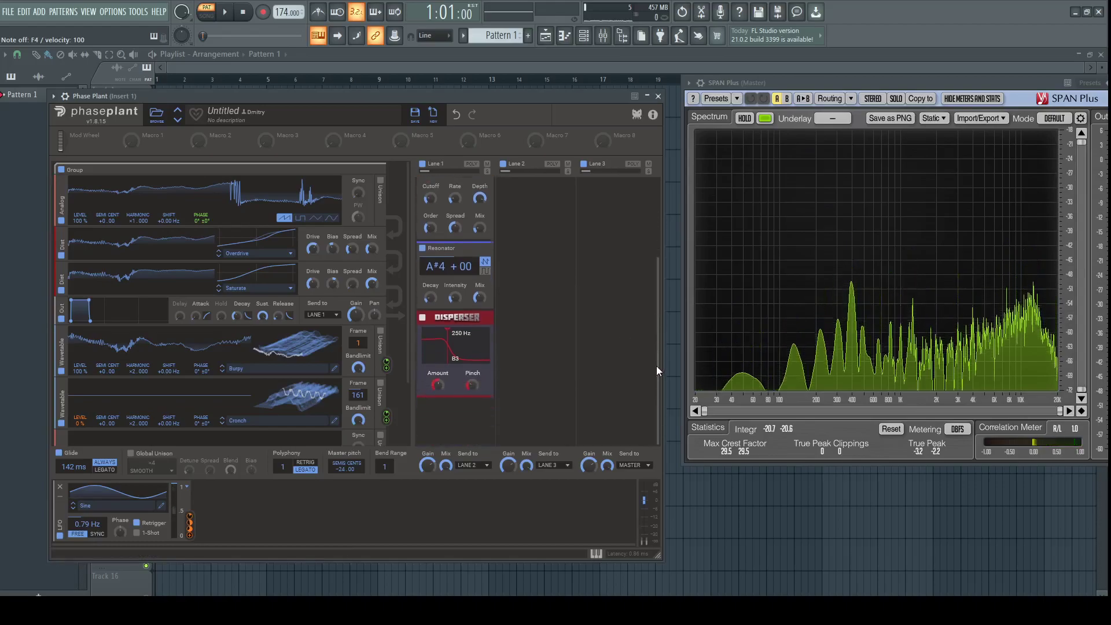
pyautogui.click(447, 410)
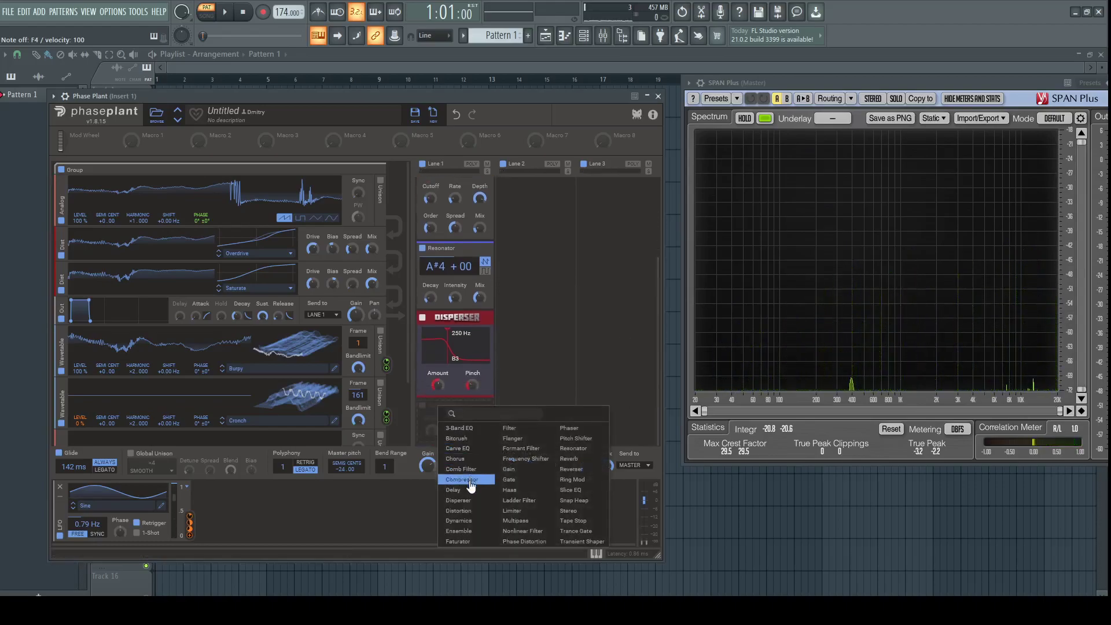
pyautogui.click(471, 510)
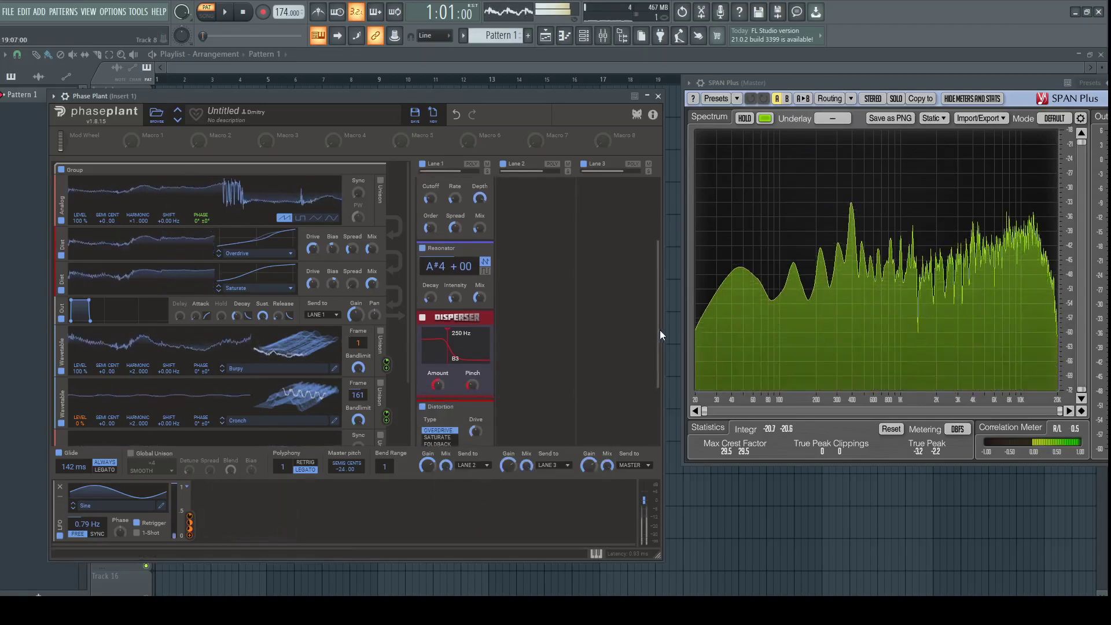
pyautogui.scroll(-3, 659, 350)
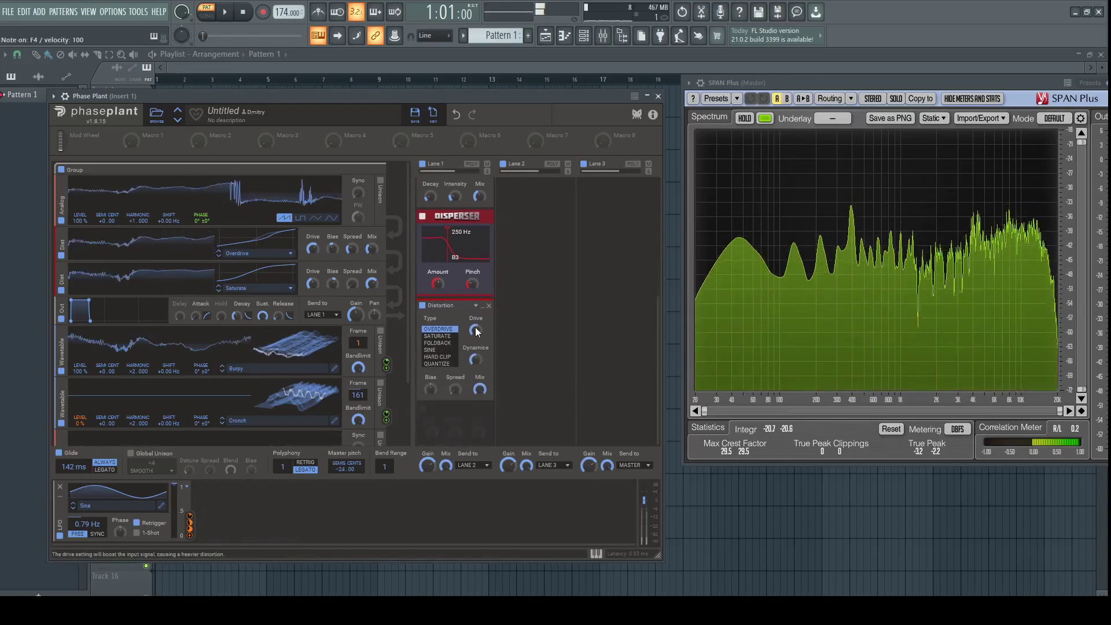
pyautogui.click(437, 336)
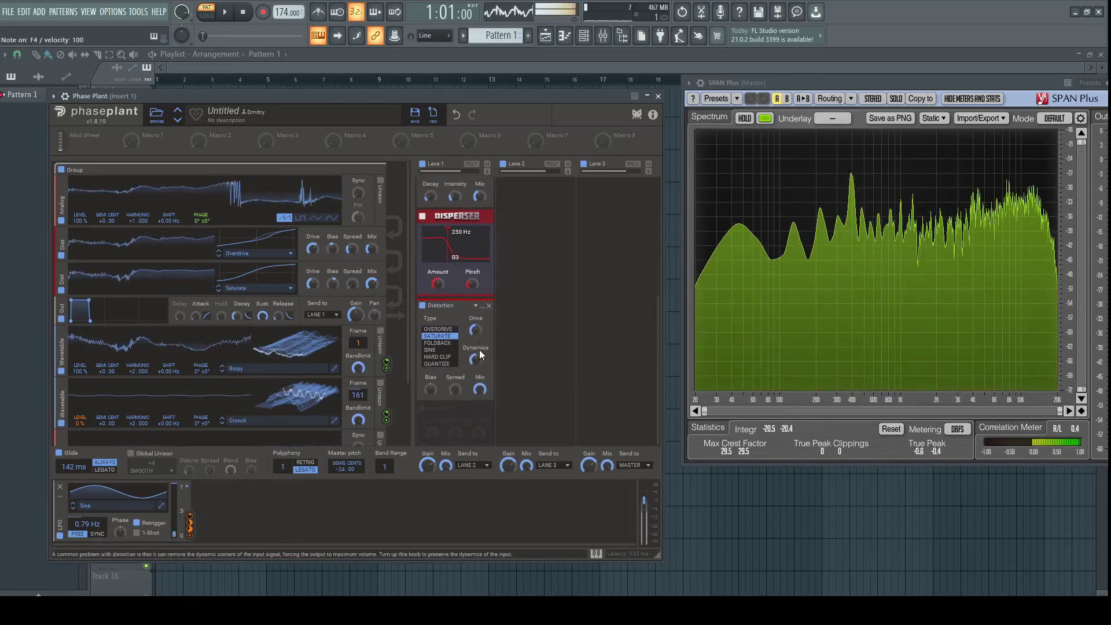
pyautogui.moveTo(475, 360); pyautogui.dragTo(476, 329)
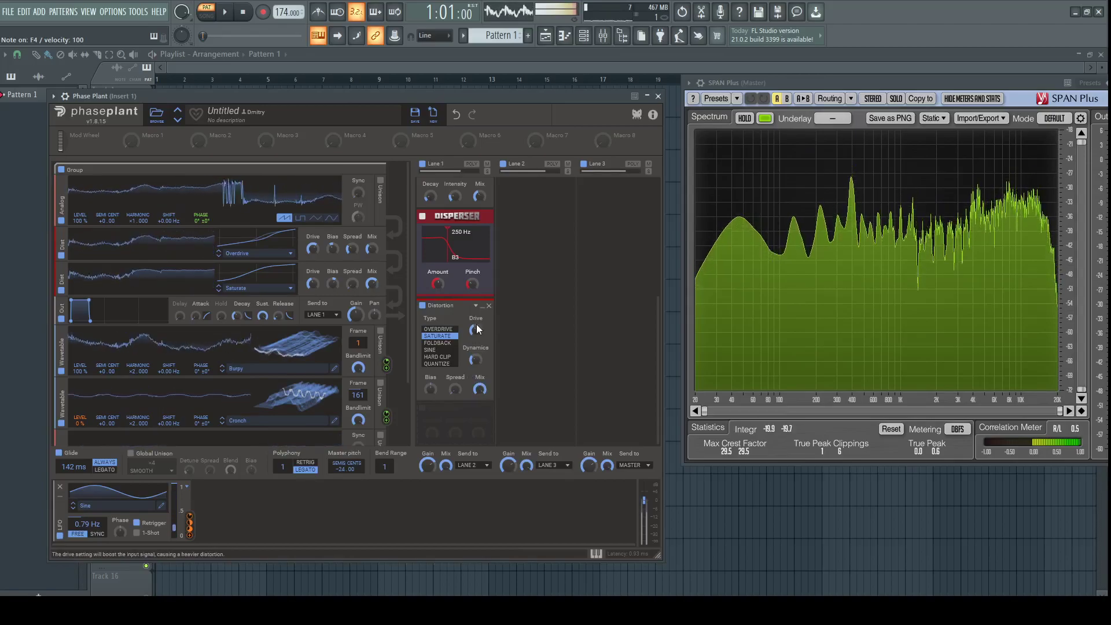
# Try the pulse waveform on the first Analog oscillator while playing notes, and switch it back to sawtooth
pyautogui.click(300, 218)
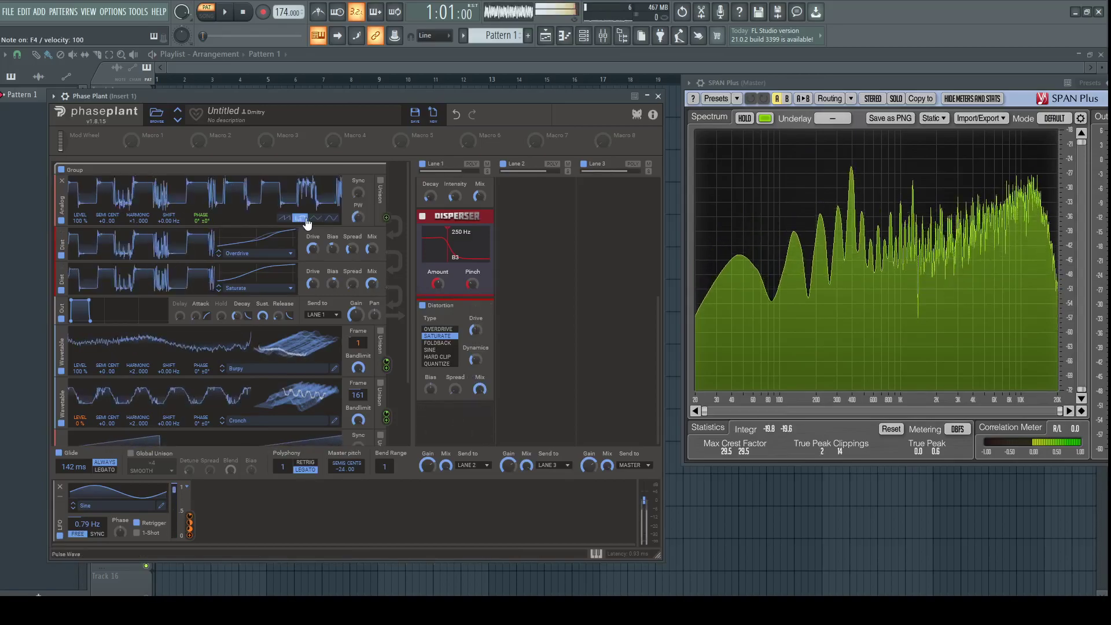
pyautogui.click(314, 220)
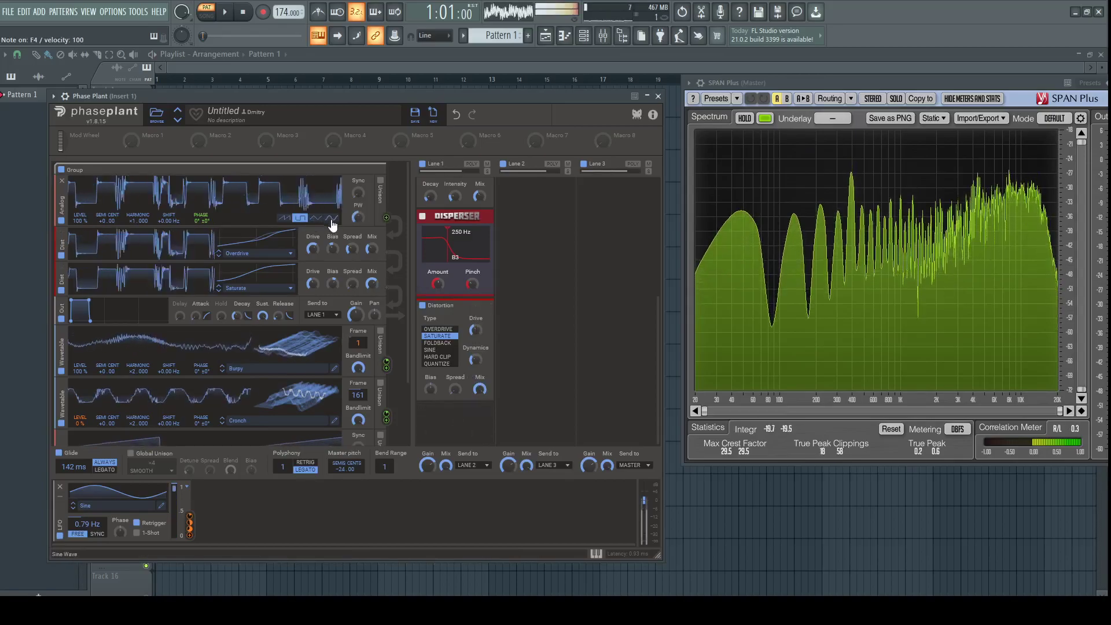
pyautogui.click(300, 218)
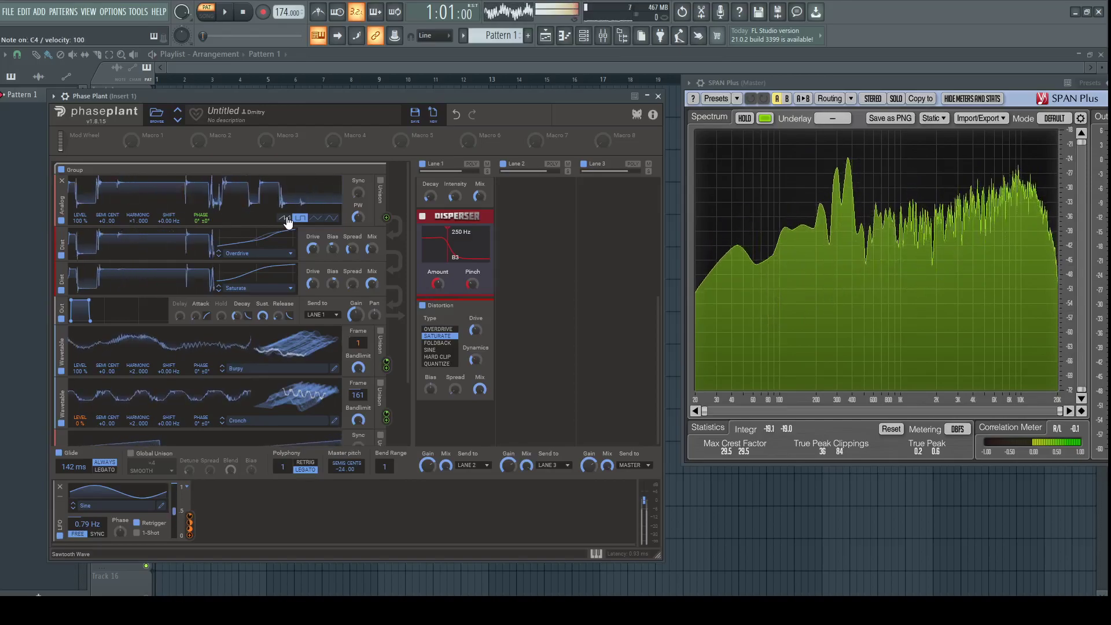
pyautogui.click(285, 219)
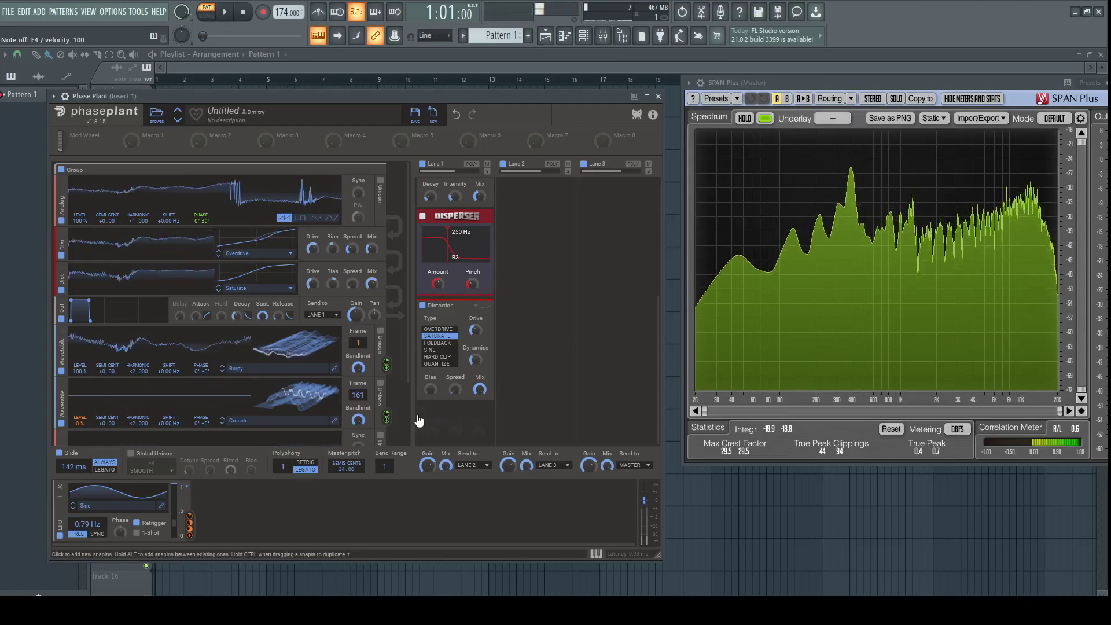
# Add a new empty generator group below the last Analog modulator
pyautogui.moveTo(408, 272); pyautogui.dragTo(413, 386)
pyautogui.click(260, 425)
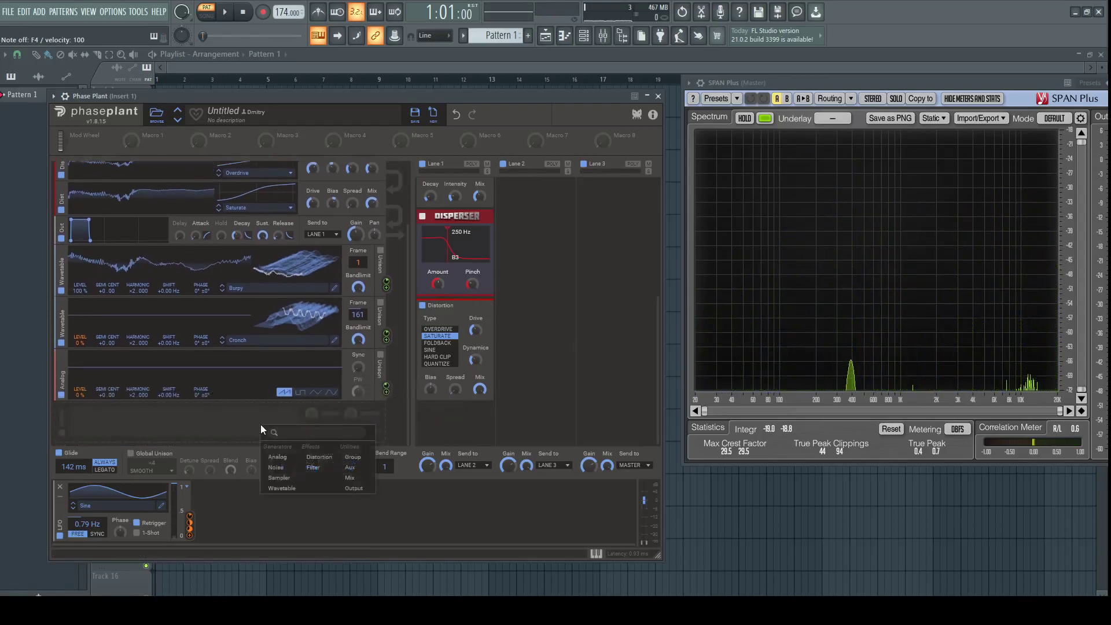
pyautogui.click(360, 457)
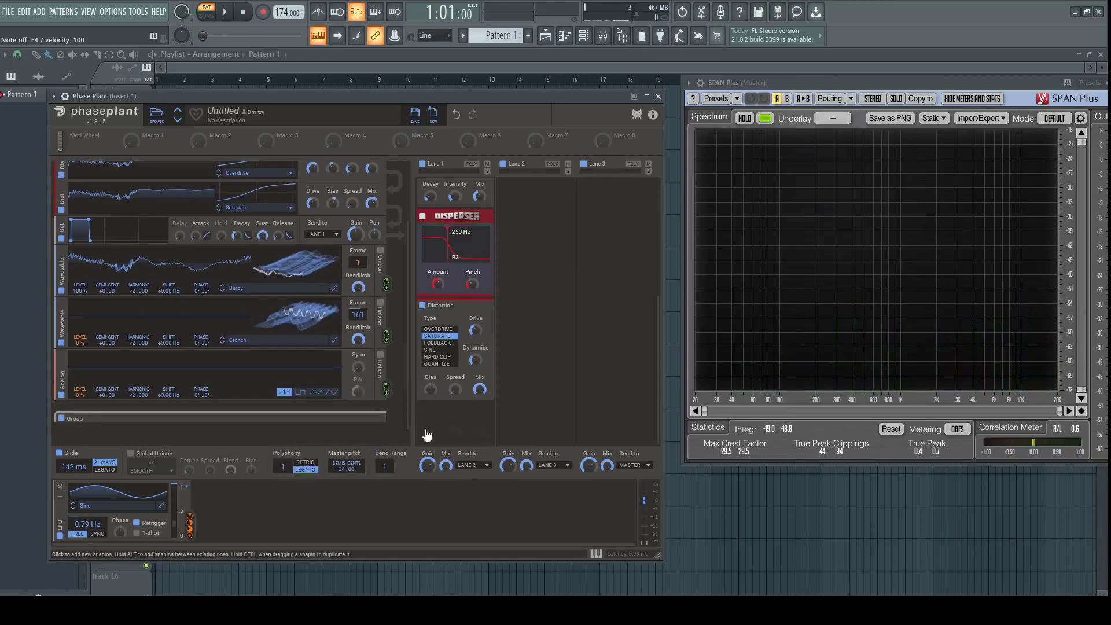
pyautogui.moveTo(409, 397); pyautogui.dragTo(411, 427)
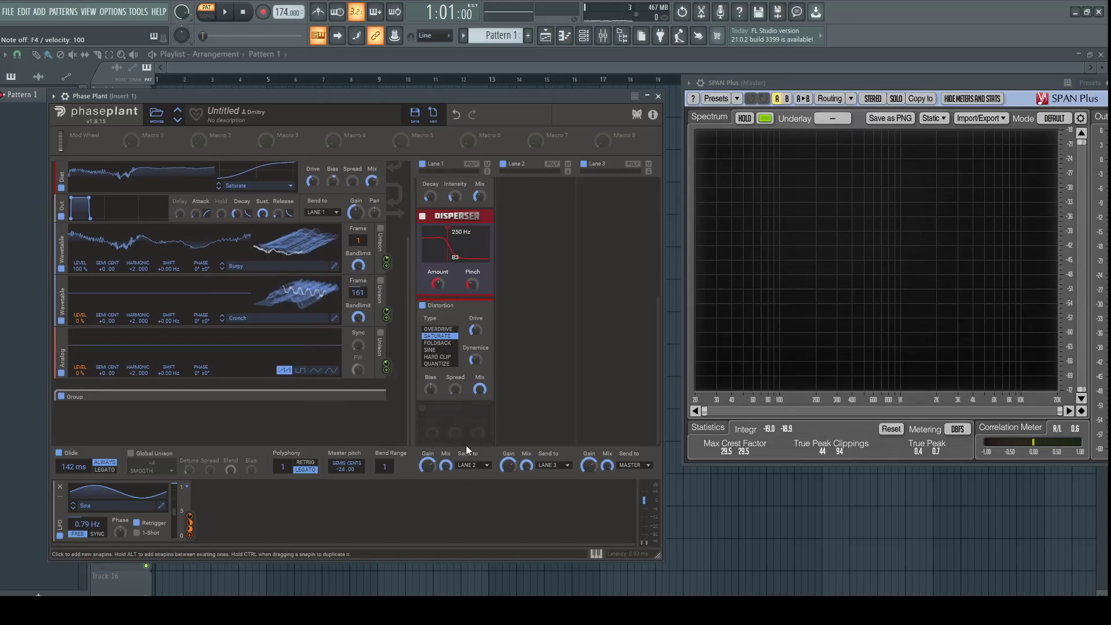
# Add a Filter after the Distortion in Lane 1 and set it to high-pass with a slope of 3
pyautogui.click(472, 429)
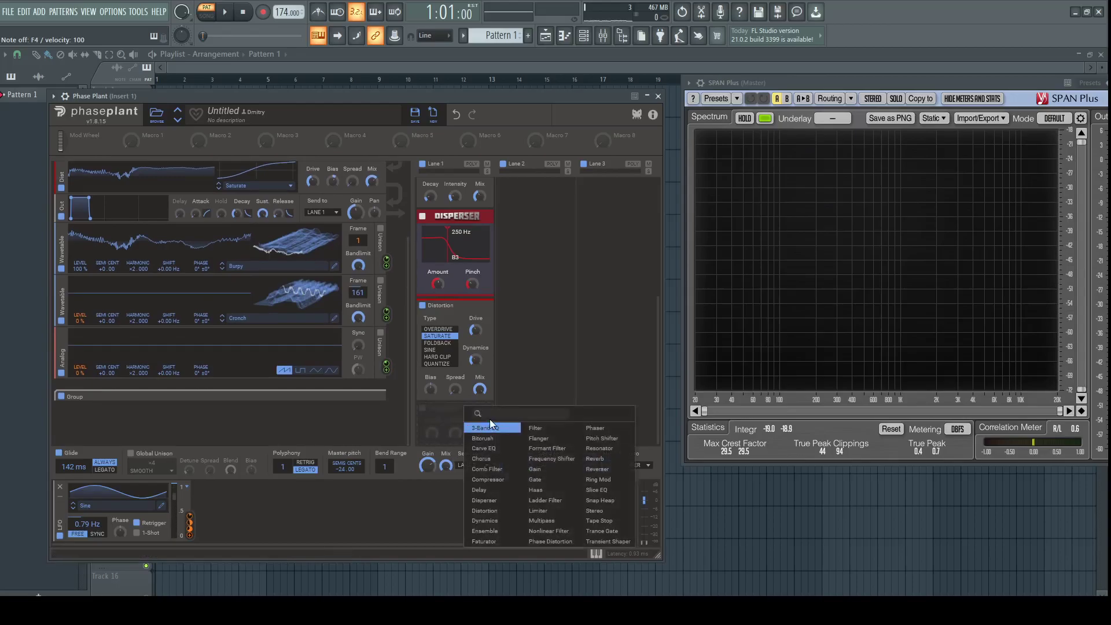
pyautogui.click(536, 428)
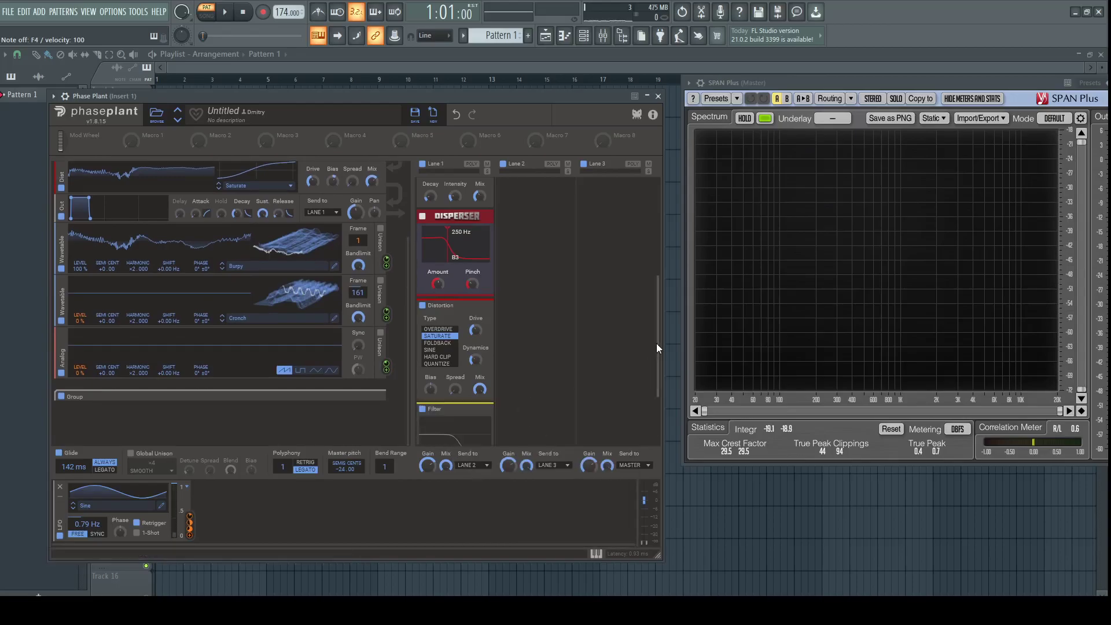
pyautogui.moveTo(656, 346); pyautogui.dragTo(653, 407)
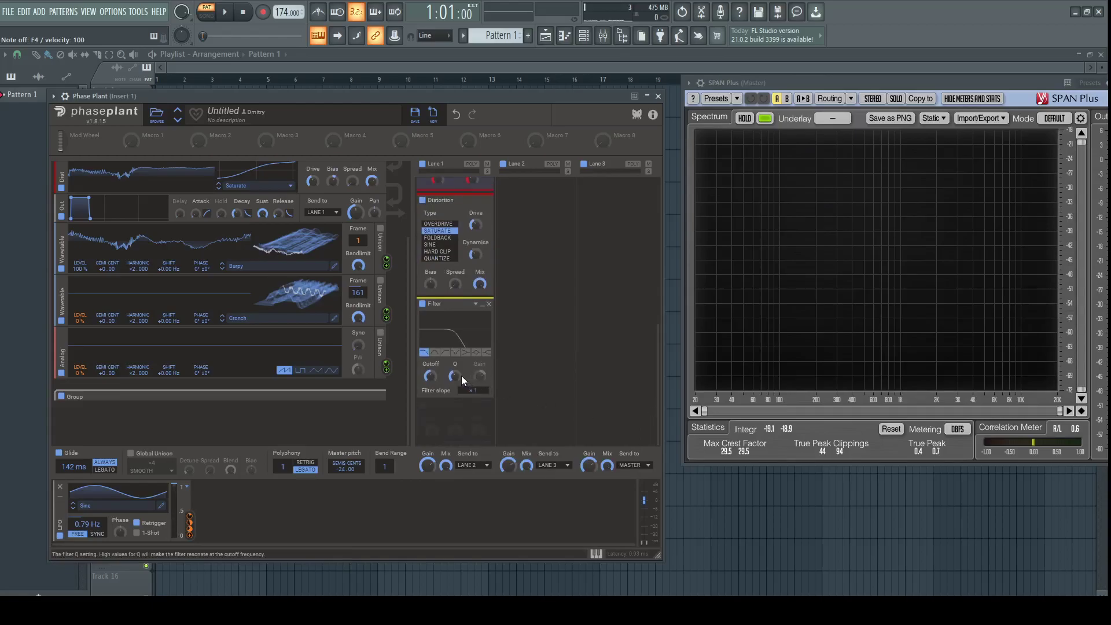
pyautogui.click(446, 353)
pyautogui.moveTo(480, 393); pyautogui.dragTo(481, 382)
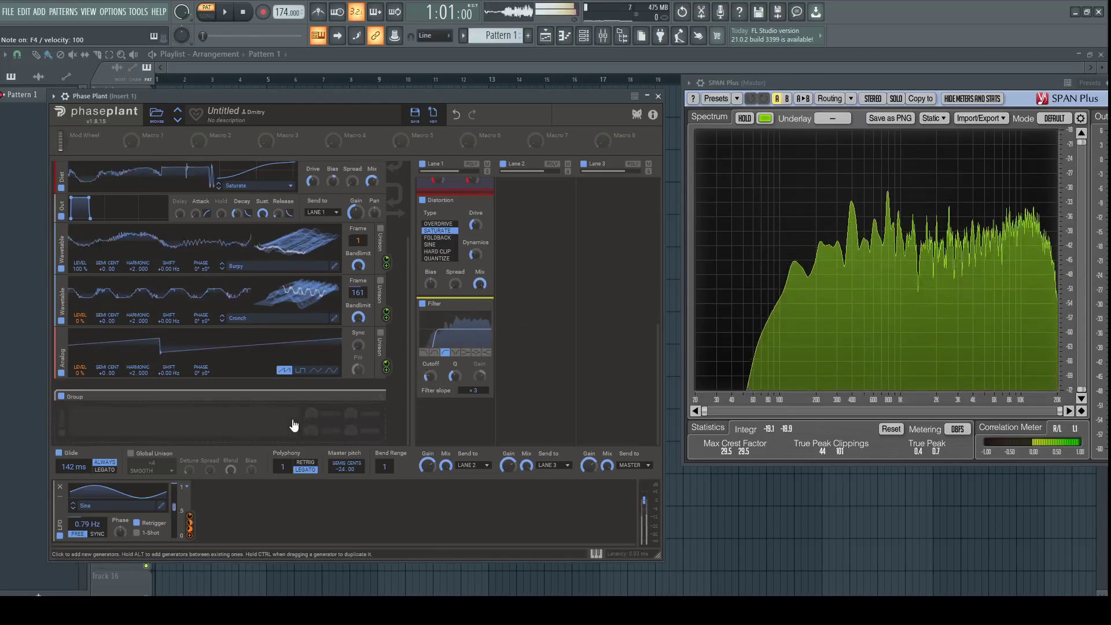
# Add an Analog oscillator with a sine wave to the new group, followed by a Distortion module
pyautogui.click(269, 423)
pyautogui.click(285, 440)
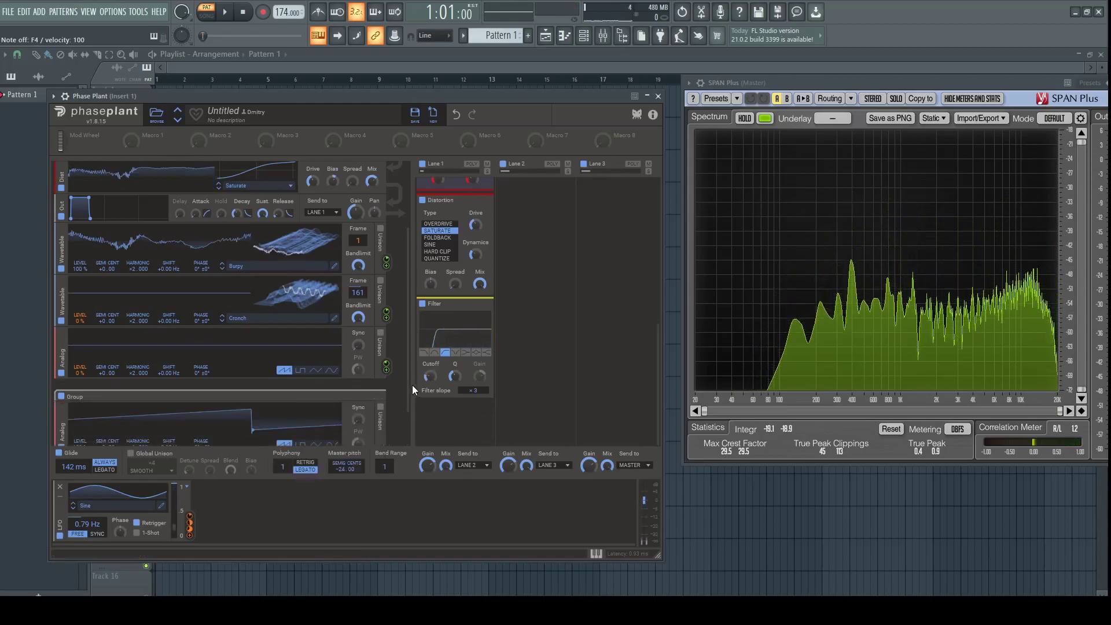
pyautogui.moveTo(408, 387); pyautogui.dragTo(404, 427)
pyautogui.click(332, 394)
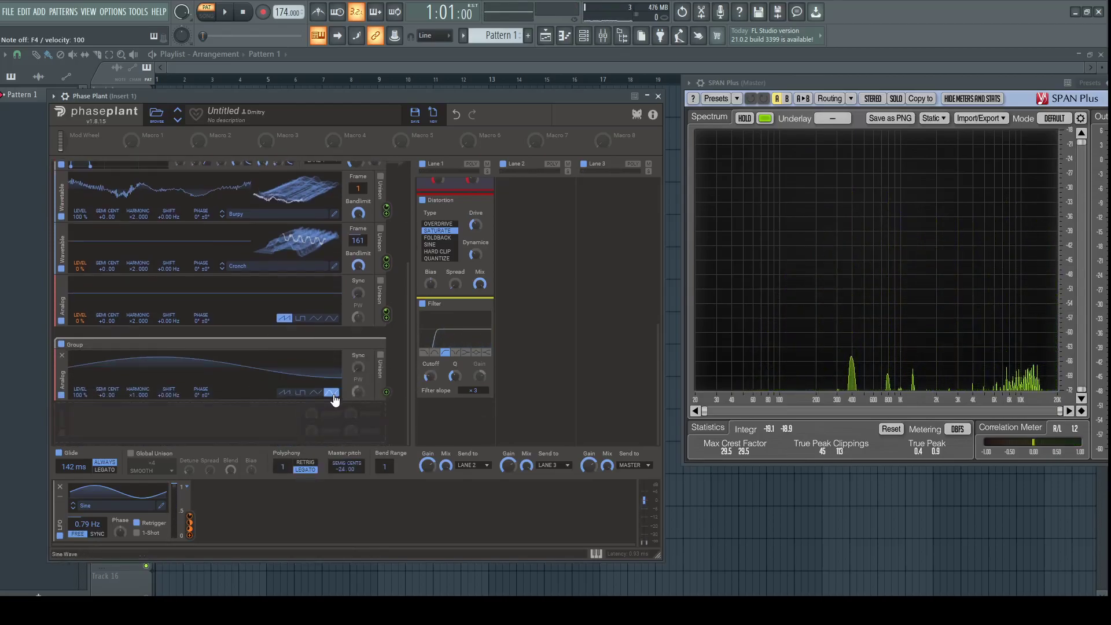
pyautogui.click(281, 424)
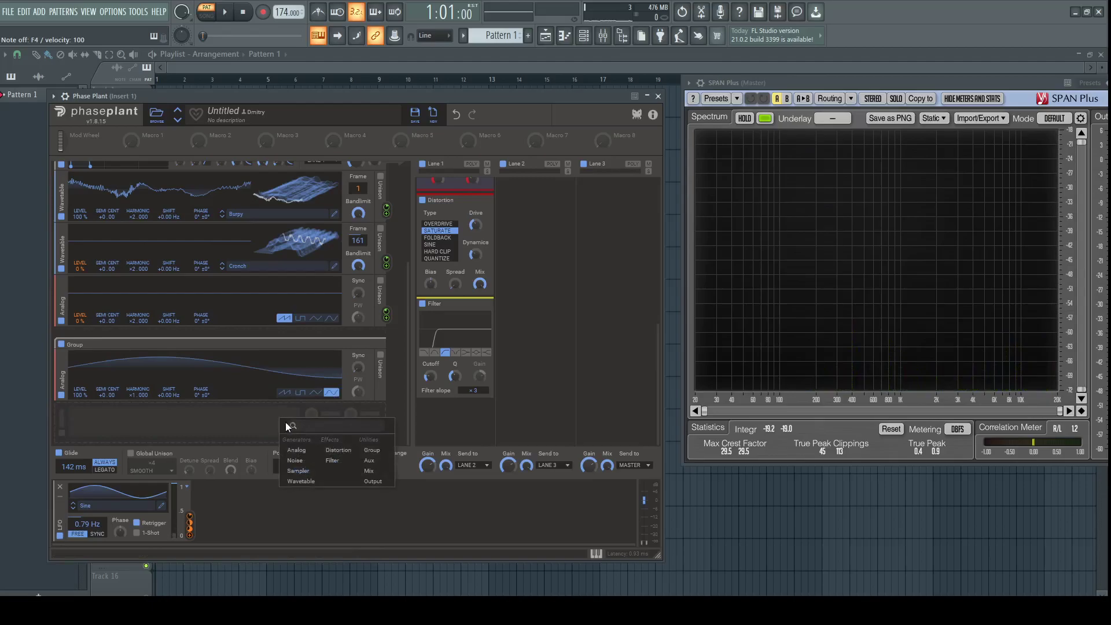
pyautogui.click(334, 450)
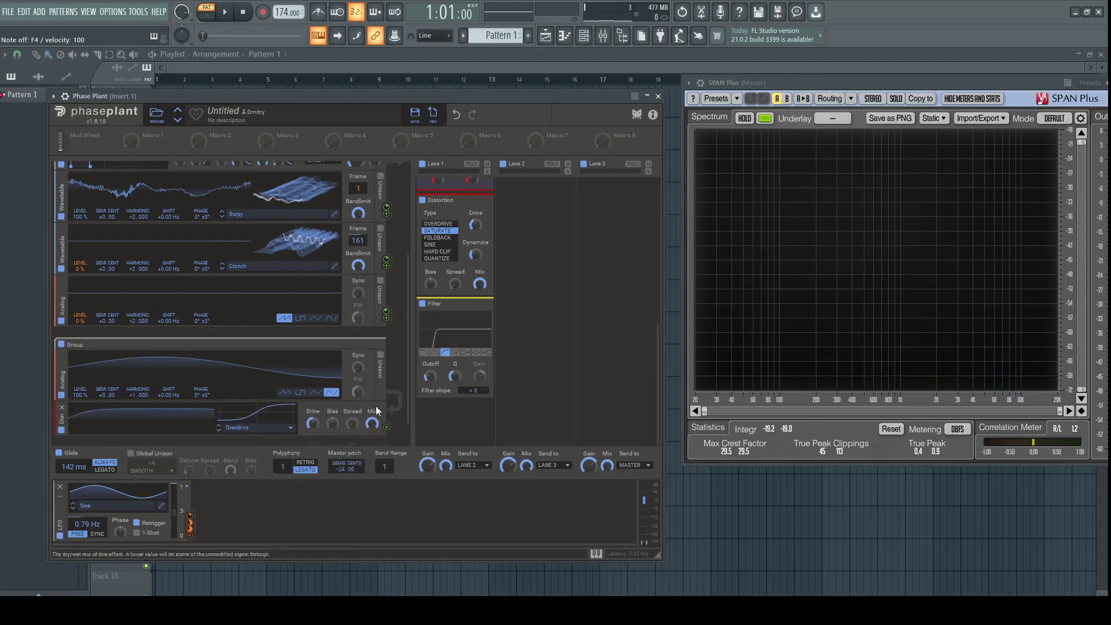
# Add an Output to the sine group, send it to Lane 2, and adjust its gain while playing a note
pyautogui.scroll(-1, 408, 385)
pyautogui.click(337, 413)
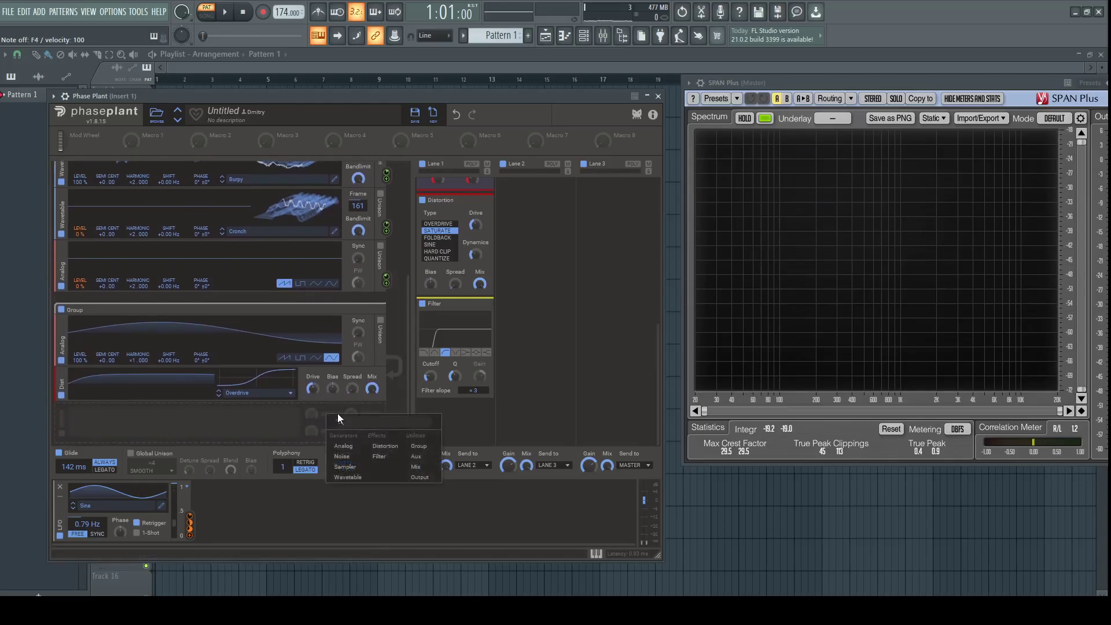
pyautogui.click(421, 478)
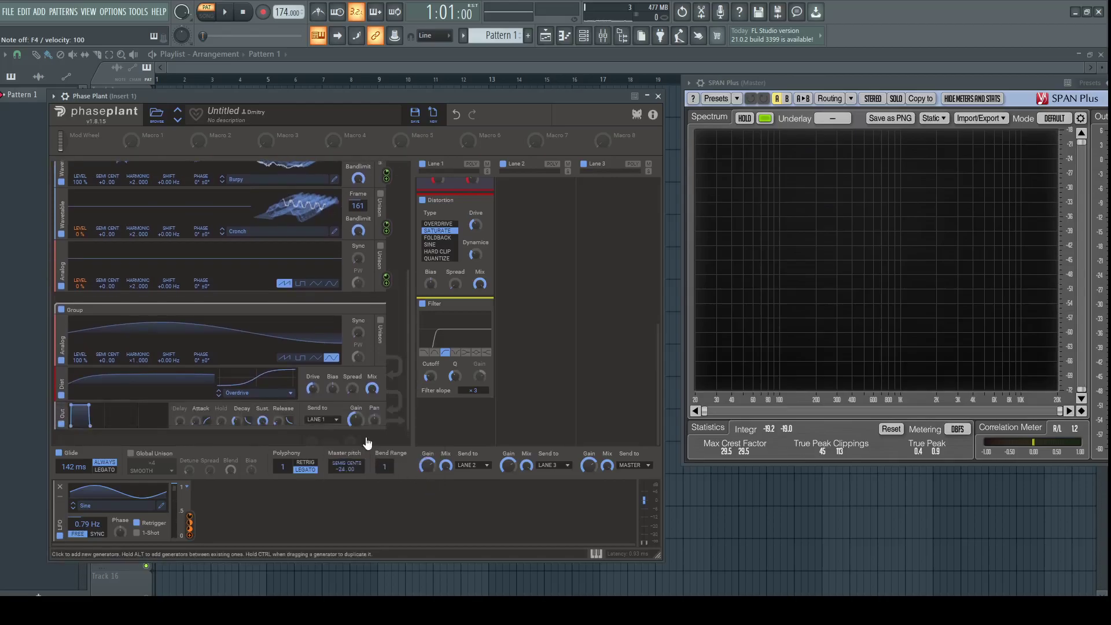
pyautogui.click(331, 438)
pyautogui.press('v')
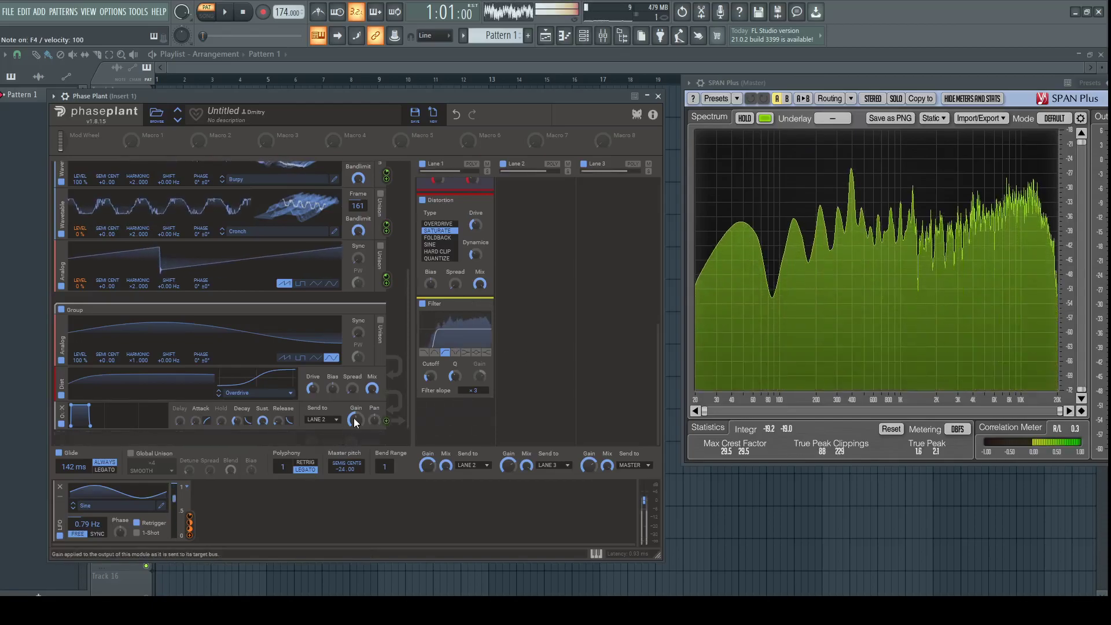
pyautogui.moveTo(355, 423)
pyautogui.mouseDown()
pyautogui.moveTo(354, 405)
pyautogui.moveTo(355, 419)
pyautogui.mouseUp()
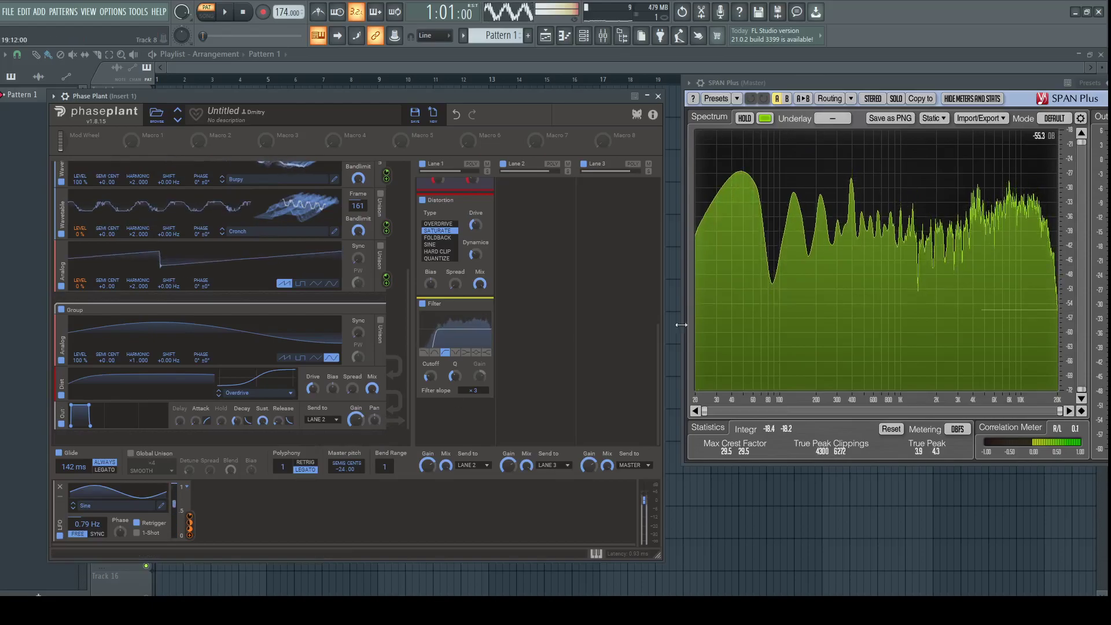
pyautogui.moveTo(658, 337); pyautogui.dragTo(658, 191)
pyautogui.click(560, 189)
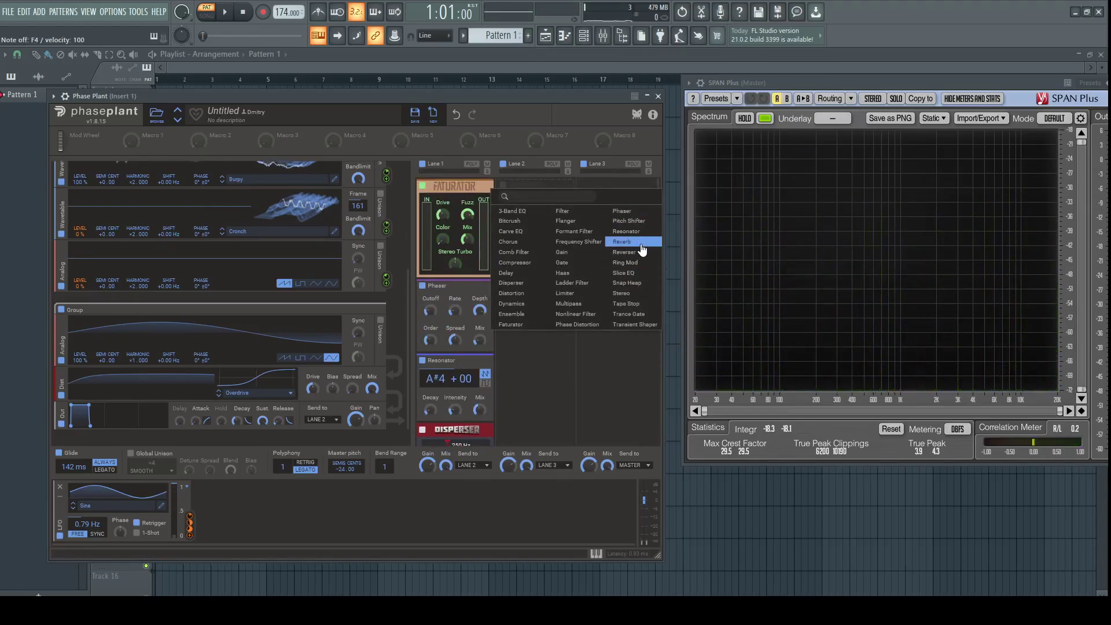
pyautogui.click(635, 324)
# Add a Stereo effect after the Filter in Lane 1 and increase its width while playing a note
pyautogui.moveTo(659, 257); pyautogui.dragTo(604, 426)
pyautogui.click(458, 423)
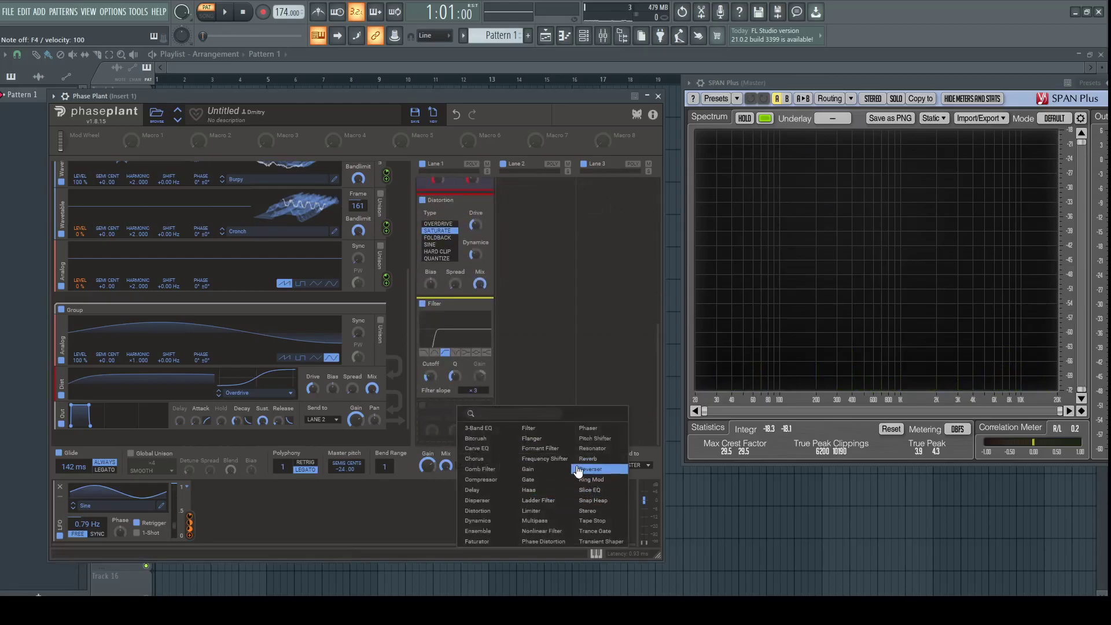
pyautogui.click(589, 511)
pyautogui.press('v')
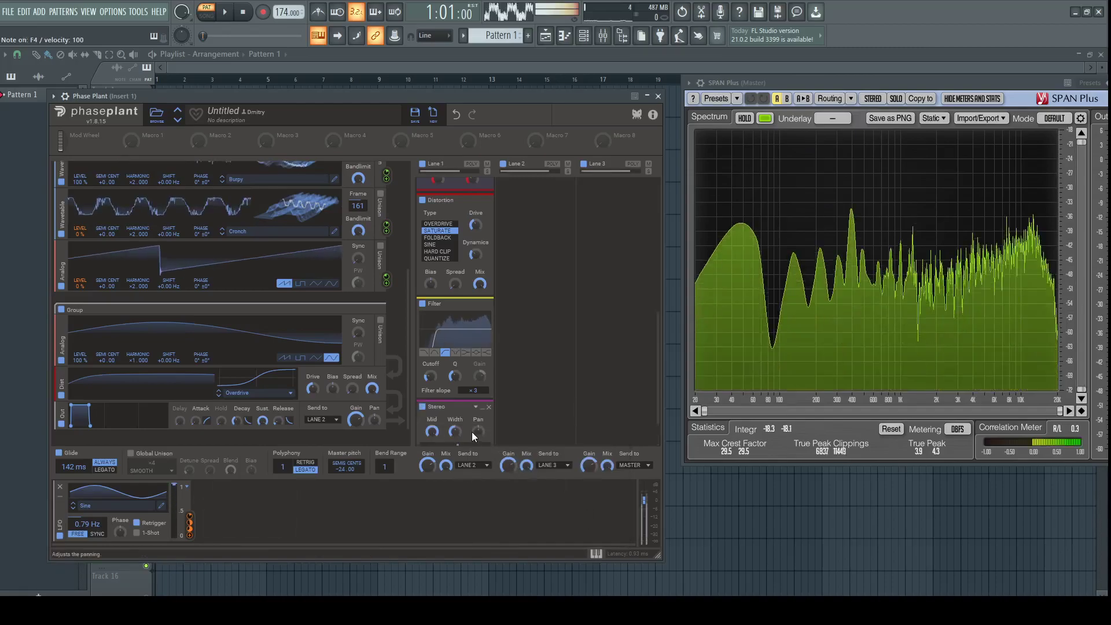
pyautogui.moveTo(456, 430)
pyautogui.mouseDown()
pyautogui.moveTo(456, 407)
pyautogui.moveTo(456, 451)
pyautogui.moveTo(456, 416)
pyautogui.mouseUp()
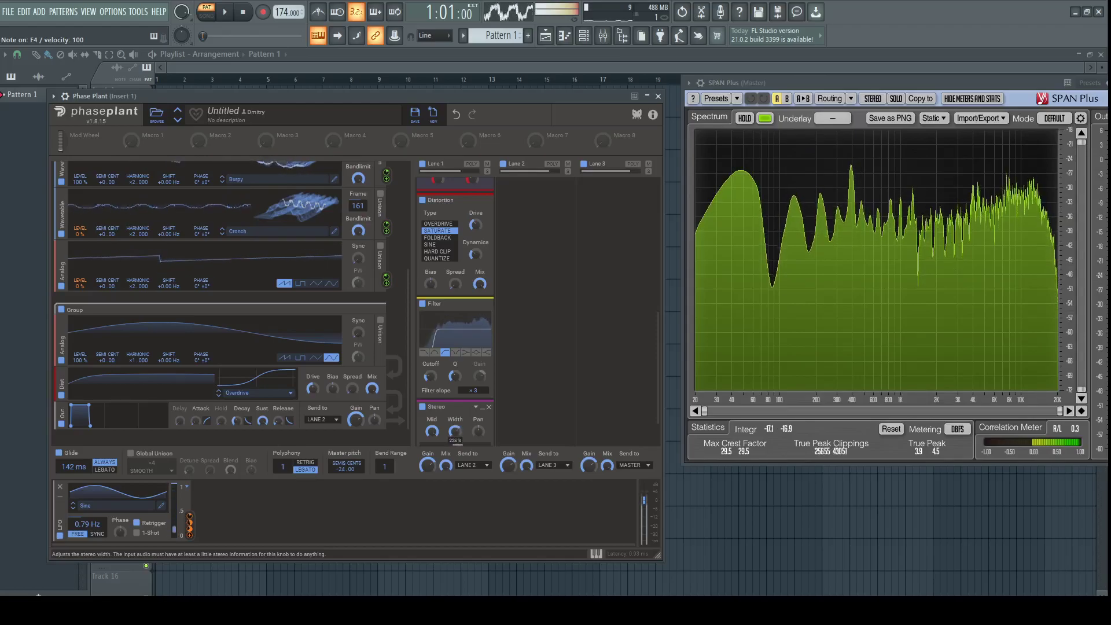
# Add a Compressor to Lane 2 and adjust its threshold and attack while playing a note
pyautogui.moveTo(658, 330); pyautogui.dragTo(644, 194)
pyautogui.click(550, 194)
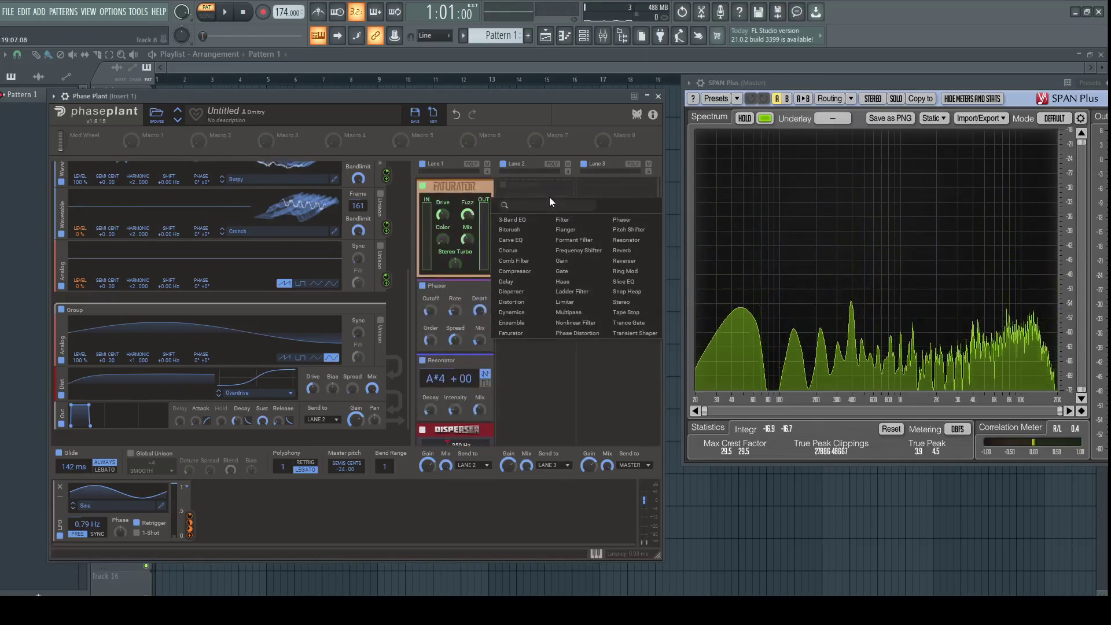
pyautogui.click(533, 272)
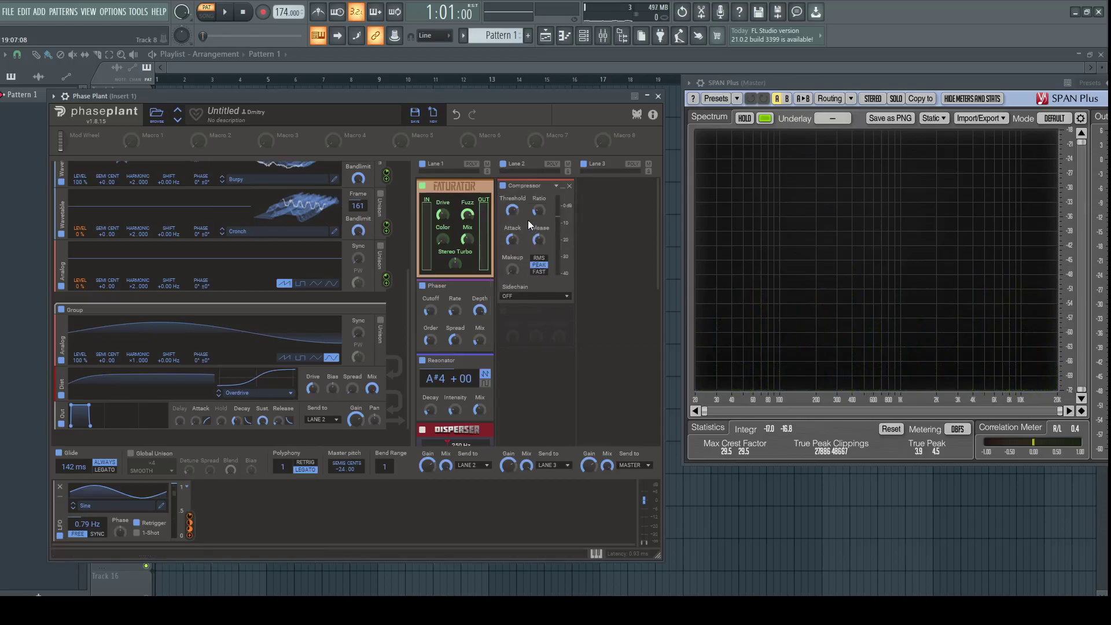
pyautogui.press('v')
pyautogui.moveTo(512, 210); pyautogui.dragTo(540, 202)
pyautogui.press('v')
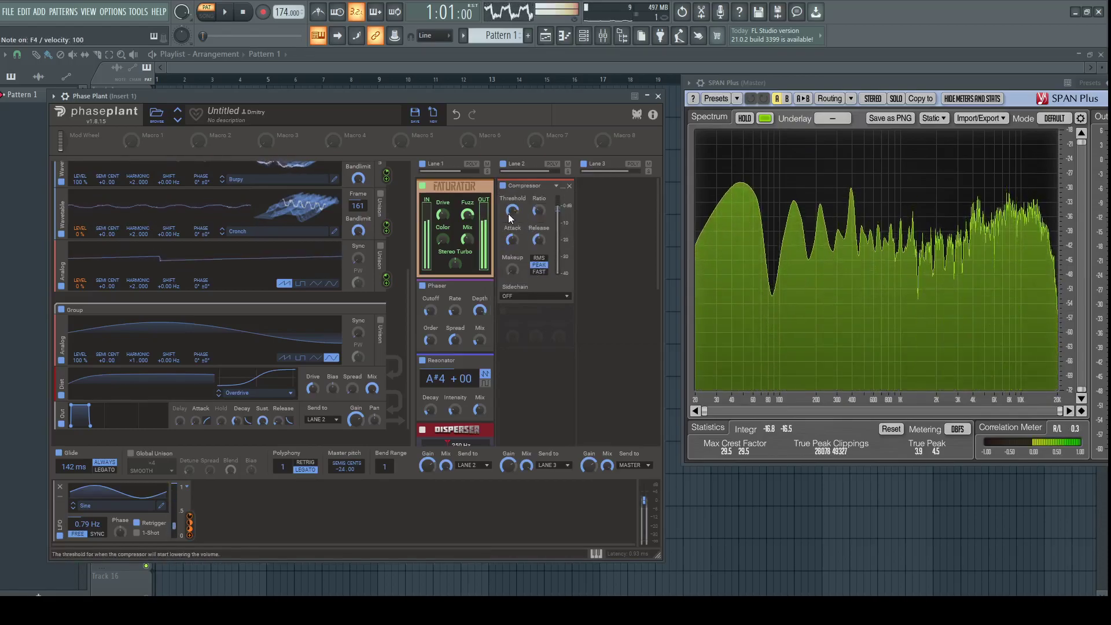
pyautogui.moveTo(512, 239); pyautogui.dragTo(513, 211)
pyautogui.press('v')
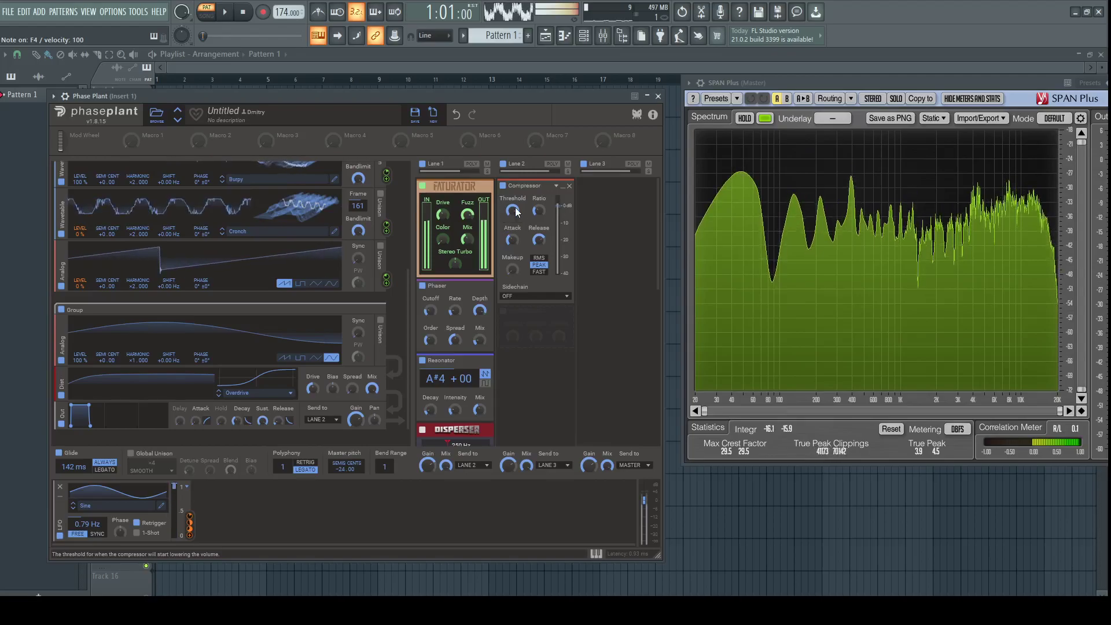
# Add a Slice EQ after the Compressor in Lane 2 and open its editor
pyautogui.click(555, 327)
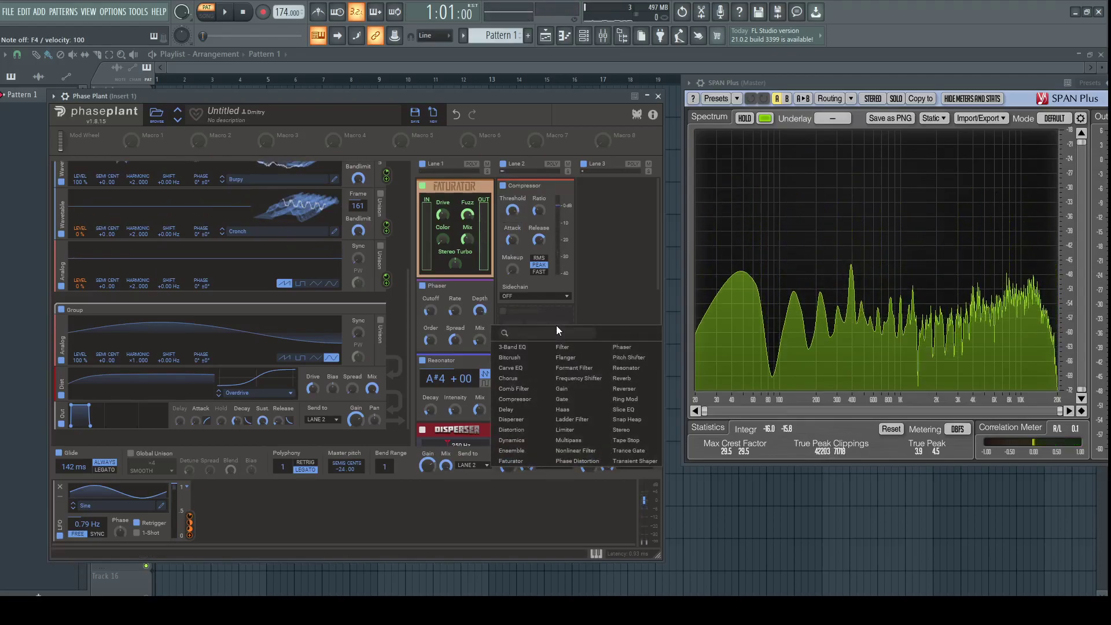
pyautogui.click(623, 409)
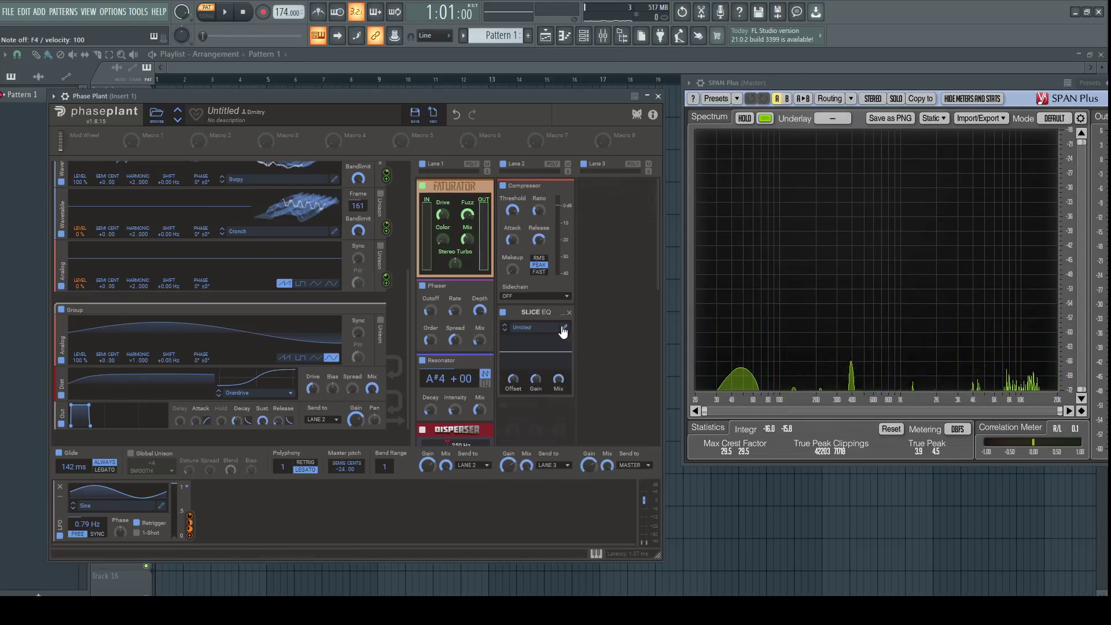
pyautogui.click(563, 328)
pyautogui.moveTo(506, 118); pyautogui.dragTo(338, 136)
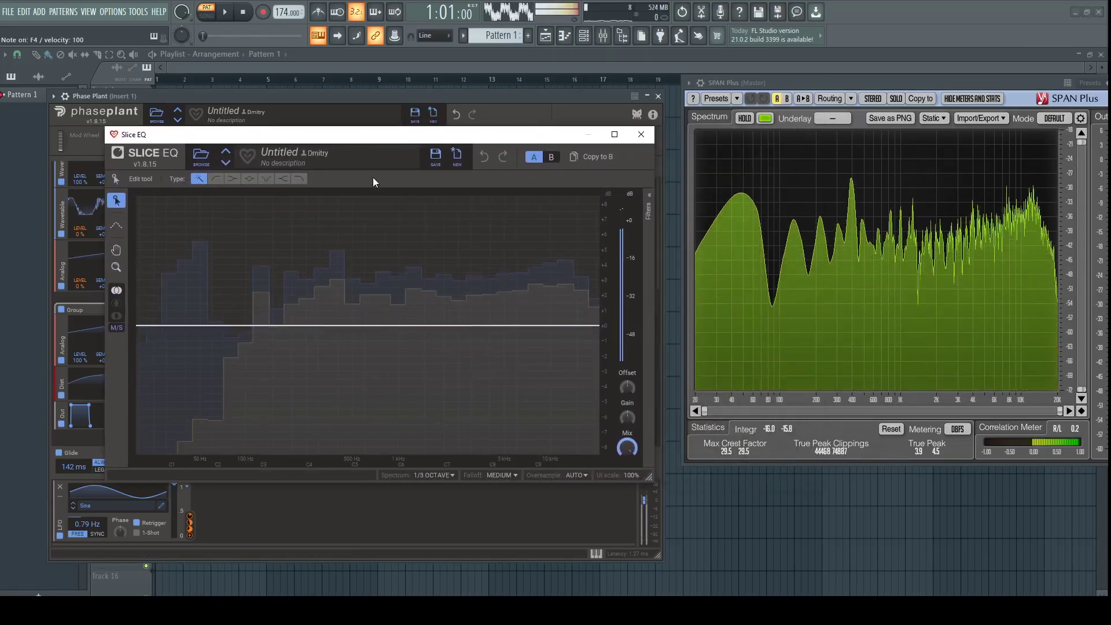
# Create a peak filter in the Slice EQ, increase its Q and cut at about 385 Hz while playing a note
pyautogui.moveTo(331, 326); pyautogui.dragTo(342, 339)
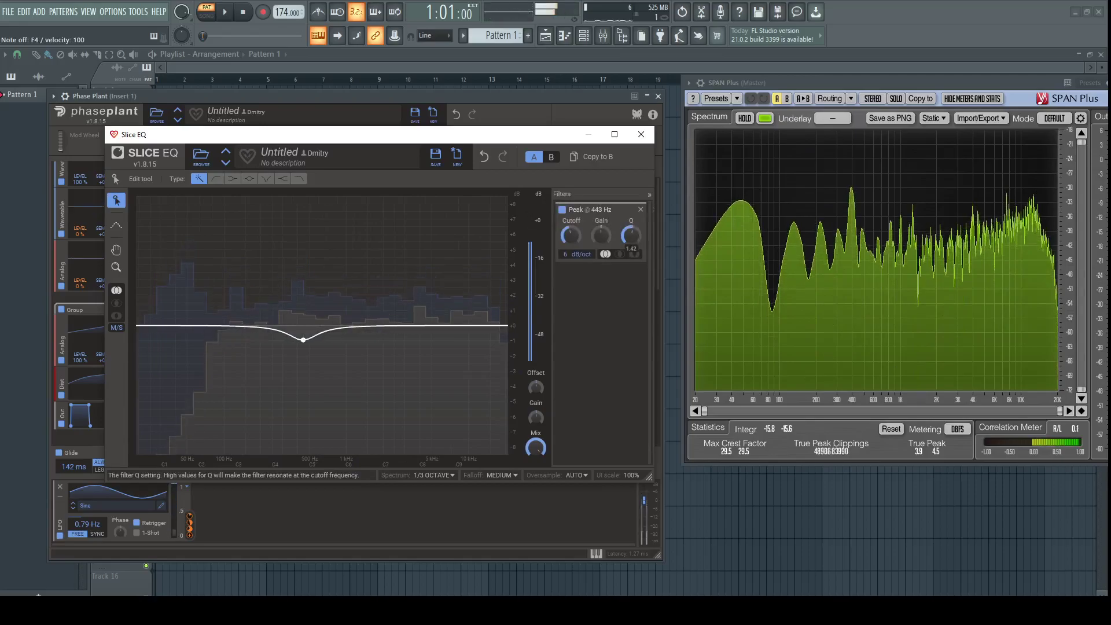
pyautogui.moveTo(630, 235); pyautogui.dragTo(631, 215)
pyautogui.moveTo(303, 340); pyautogui.dragTo(297, 362)
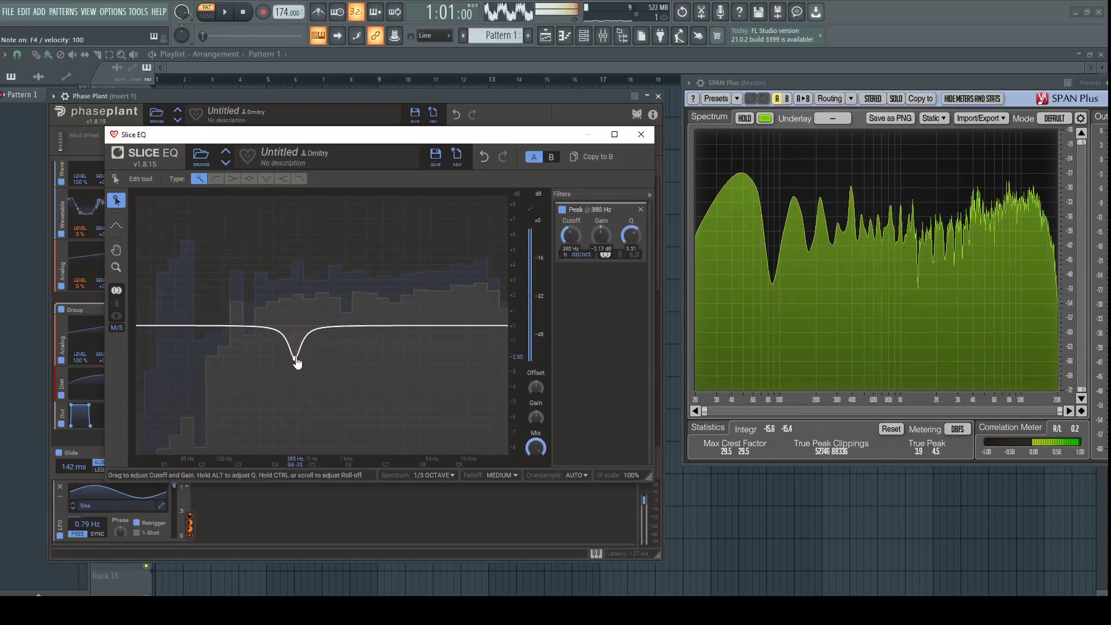
pyautogui.moveTo(297, 362); pyautogui.dragTo(295, 358)
# Add a second peak filter with a wide boost at about 1.79 kHz, and close the Slice EQ editor
pyautogui.doubleClick(377, 326)
pyautogui.moveTo(377, 326); pyautogui.dragTo(397, 292)
pyautogui.moveTo(631, 297)
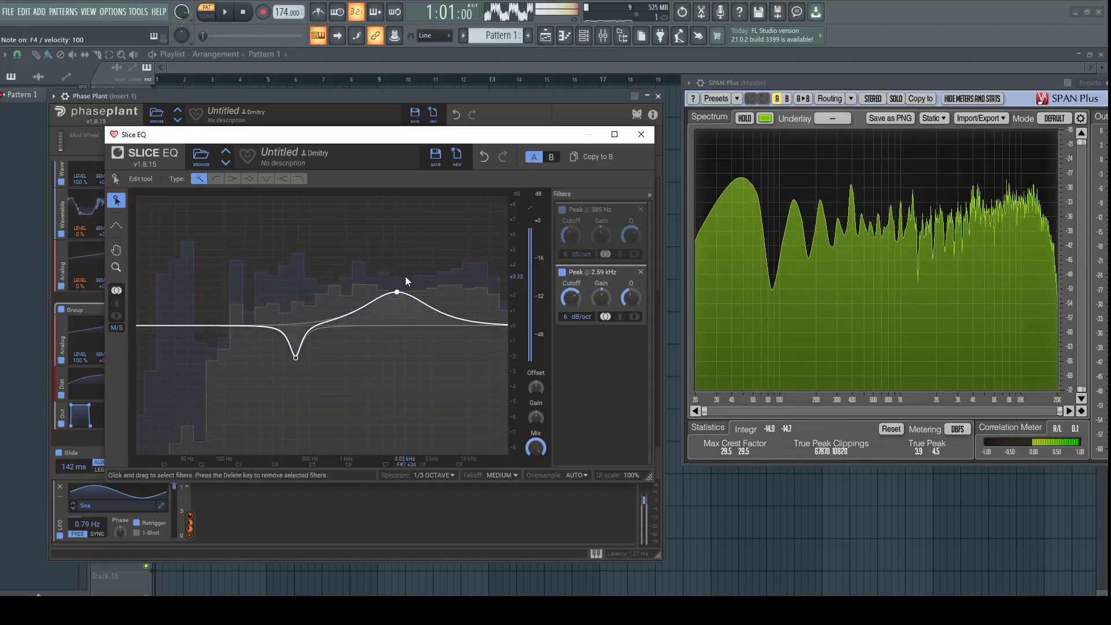
pyautogui.moveTo(397, 293); pyautogui.dragTo(378, 272)
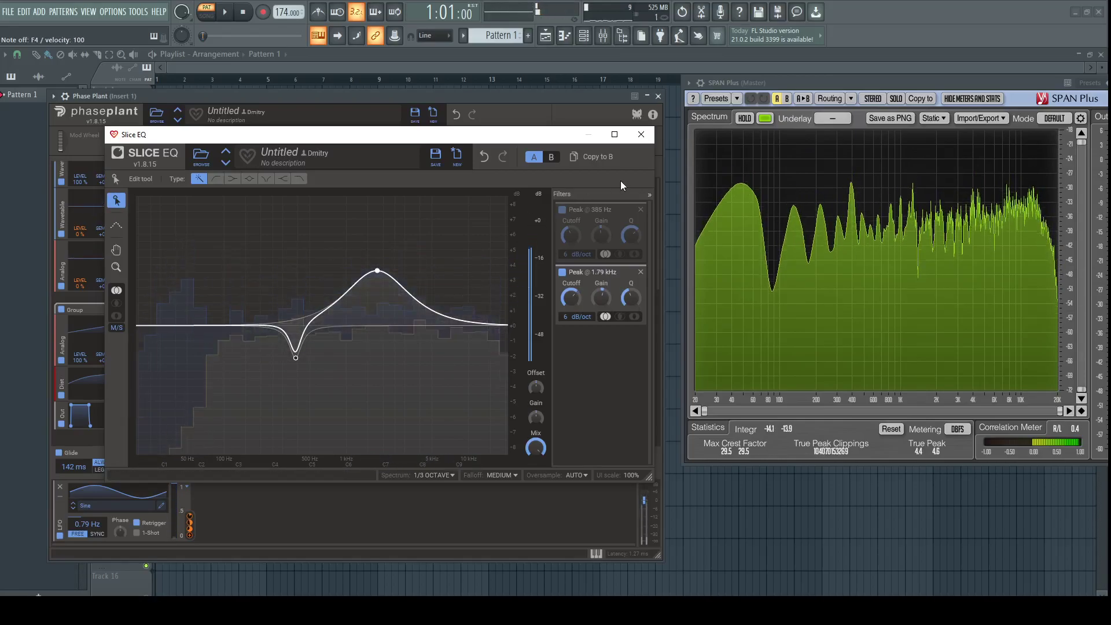
pyautogui.click(641, 134)
# Add an Overdrive Distortion after the Slice EQ in Lane 2 and adjust its drive, dynamics and mix while playing notes
pyautogui.click(537, 404)
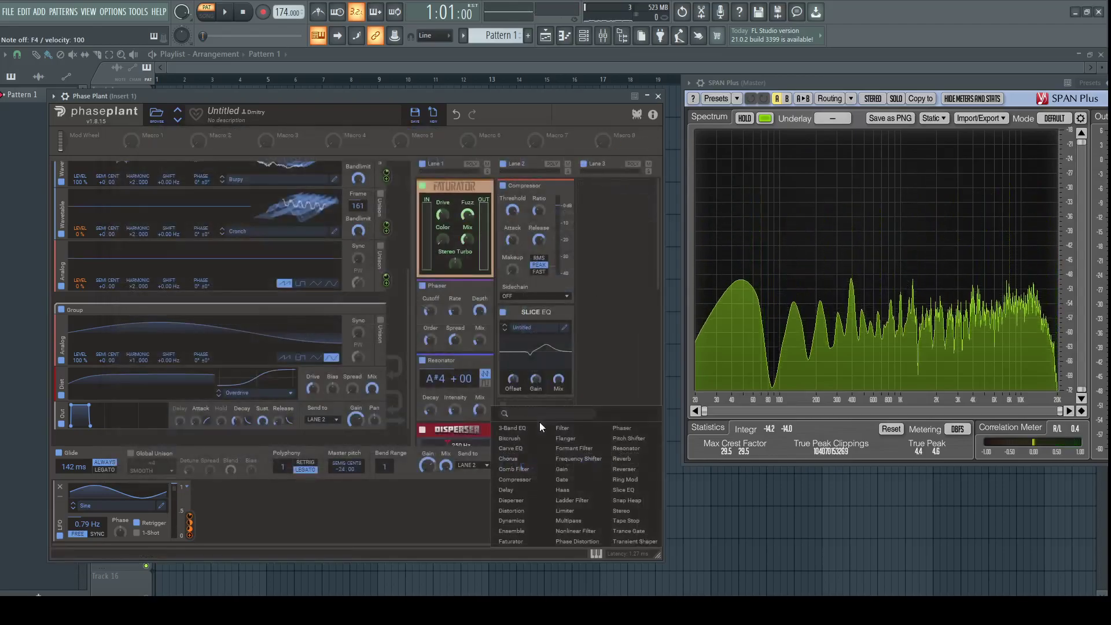
pyautogui.click(512, 511)
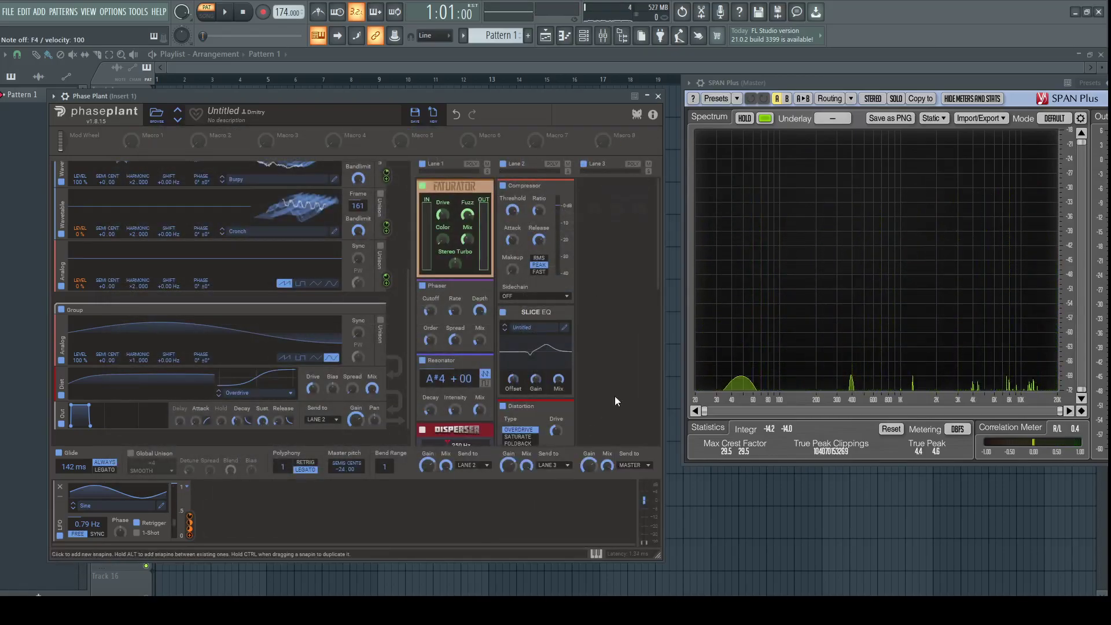
pyautogui.moveTo(659, 257); pyautogui.dragTo(660, 317)
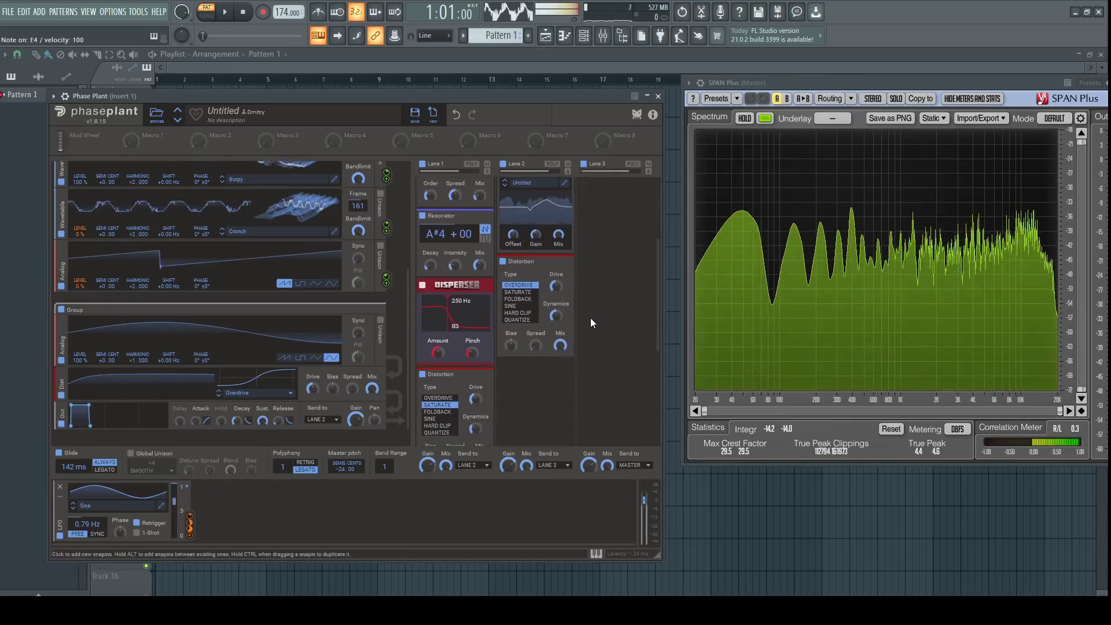
pyautogui.click(518, 292)
pyautogui.moveTo(555, 315)
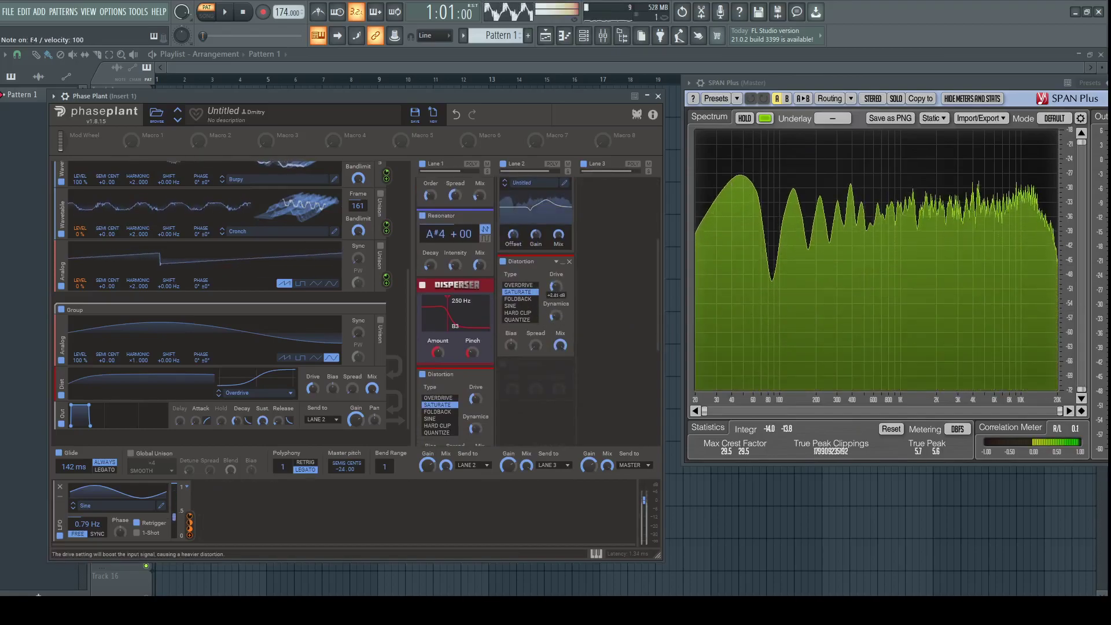
pyautogui.moveTo(557, 285)
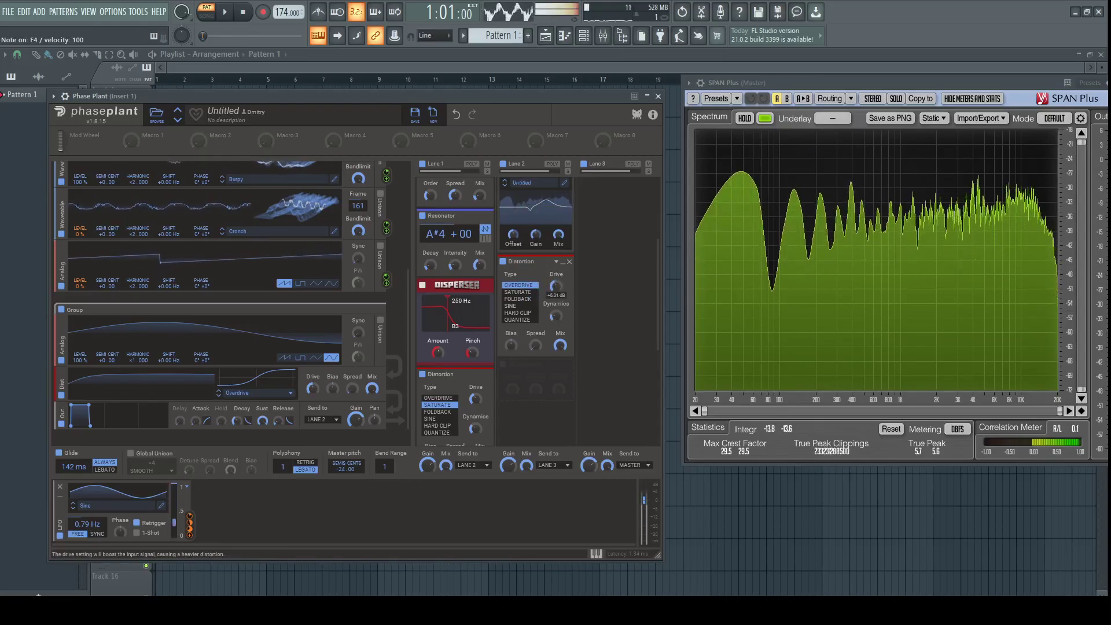
pyautogui.moveTo(560, 314); pyautogui.dragTo(561, 310)
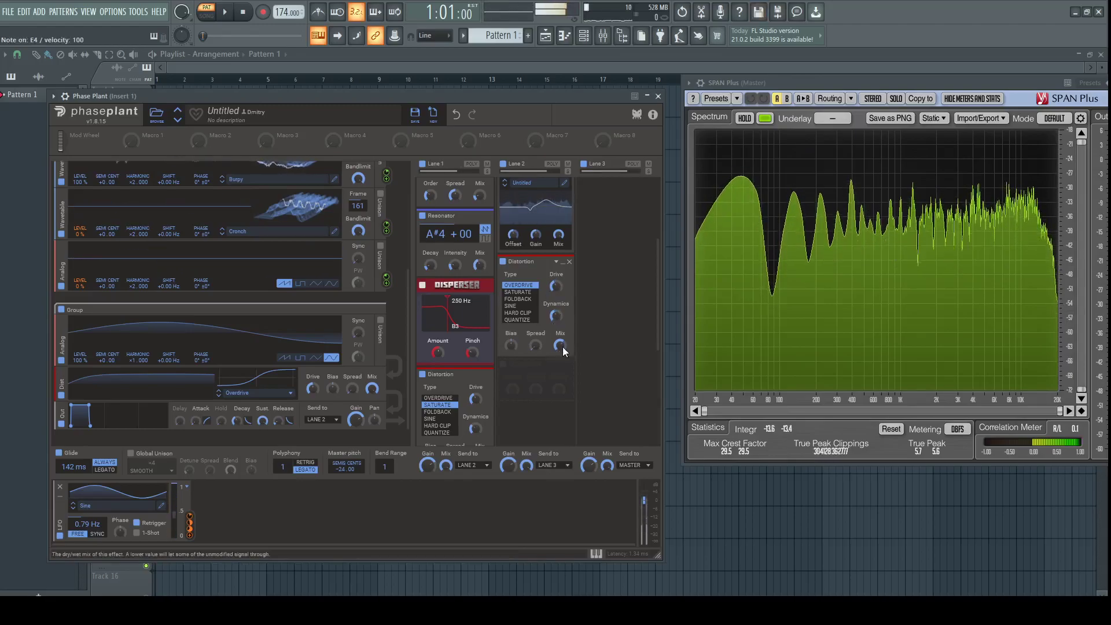
pyautogui.moveTo(562, 344); pyautogui.dragTo(561, 353)
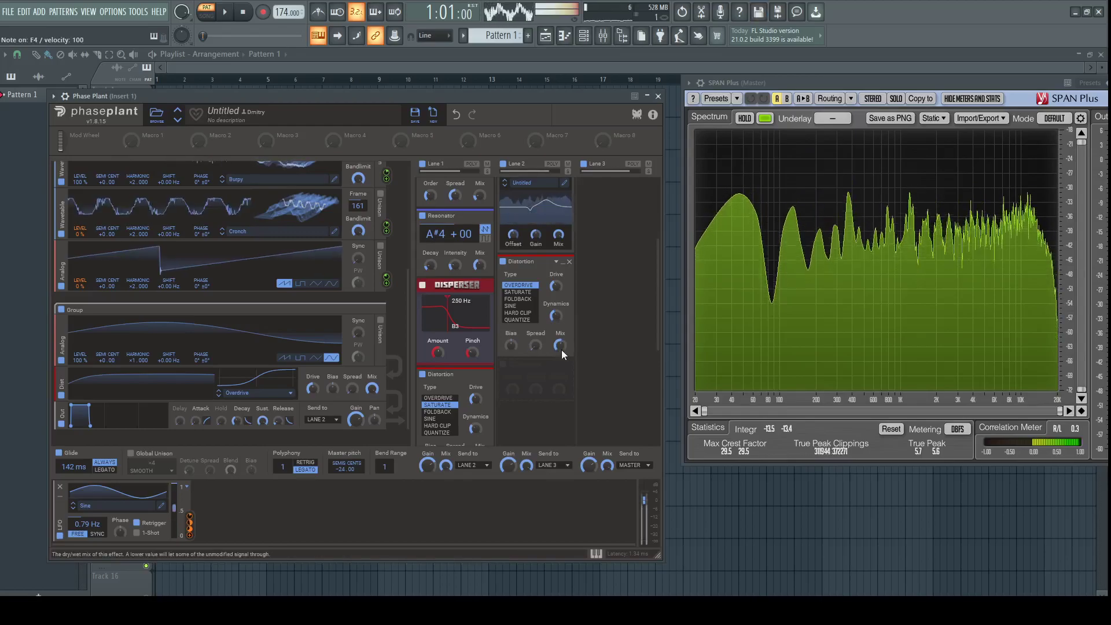
# Add a Disperser at 708 Hz after the Distortion in Lane 2 and adjust its amount and pinch while playing notes
pyautogui.click(535, 388)
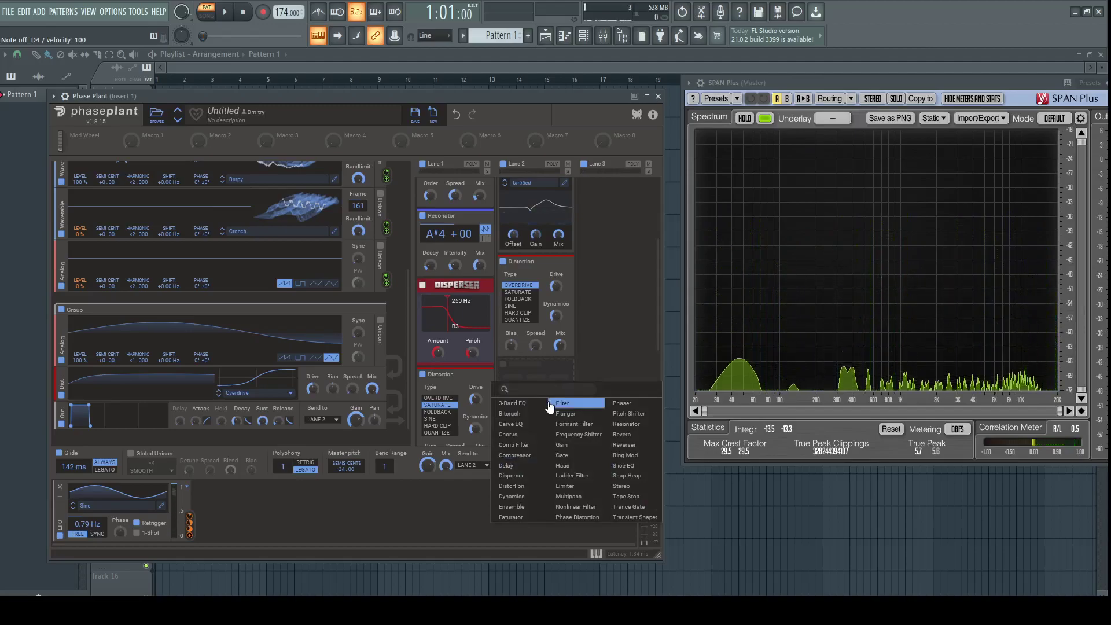
pyautogui.click(538, 478)
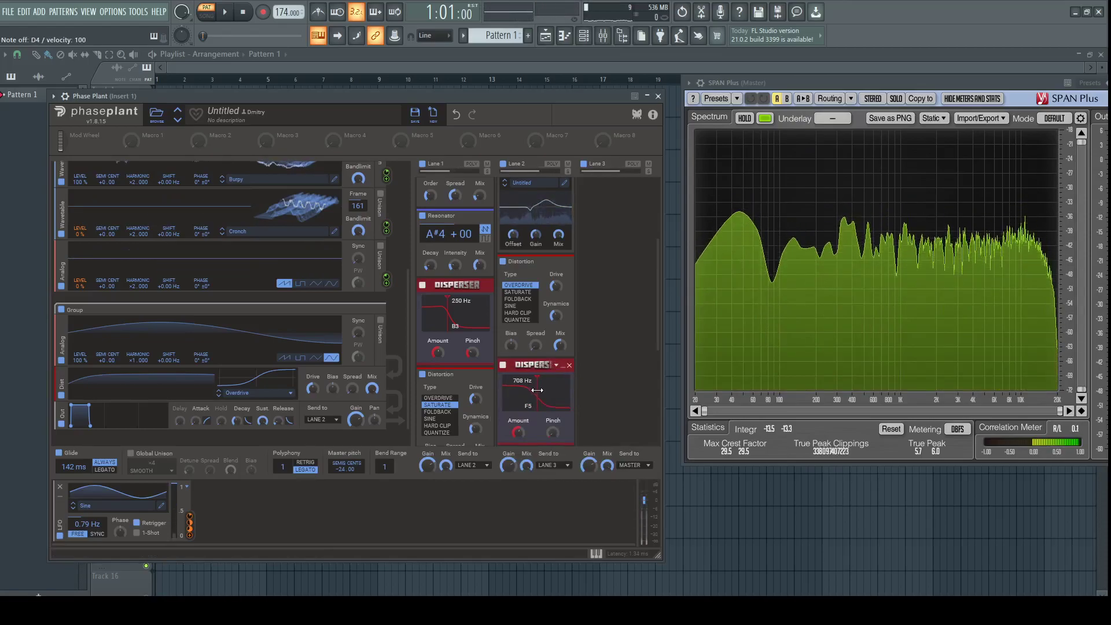
pyautogui.moveTo(552, 432); pyautogui.dragTo(520, 442)
pyautogui.press('c')
pyautogui.press('c')
pyautogui.press('x')
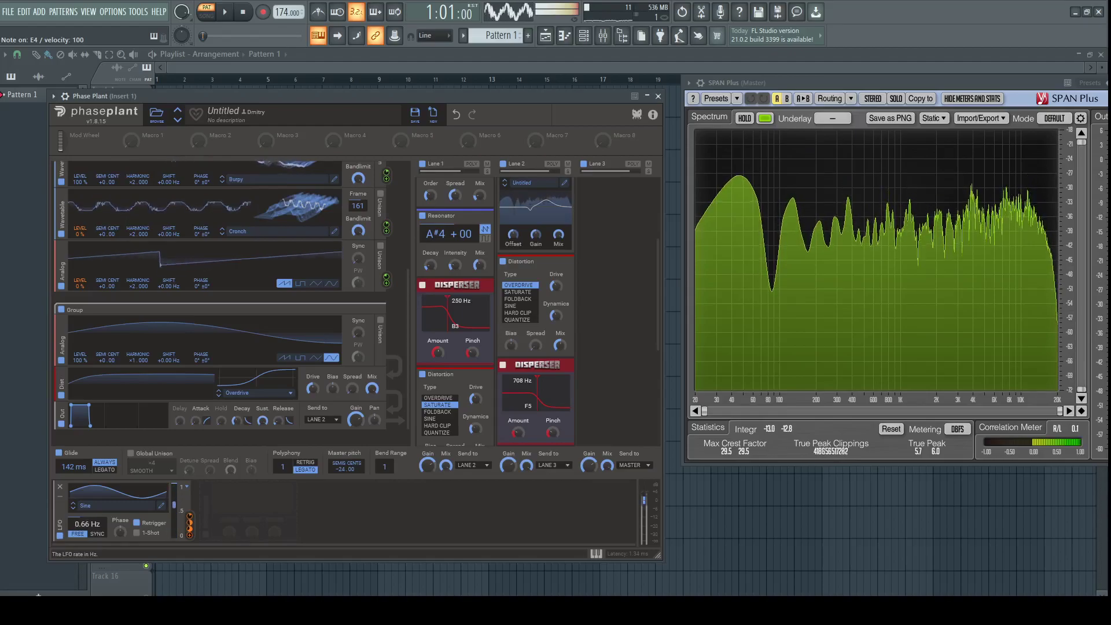
# Set the LFO rate to 1.12 Hz and adjust its phase while playing notes
pyautogui.press('b')
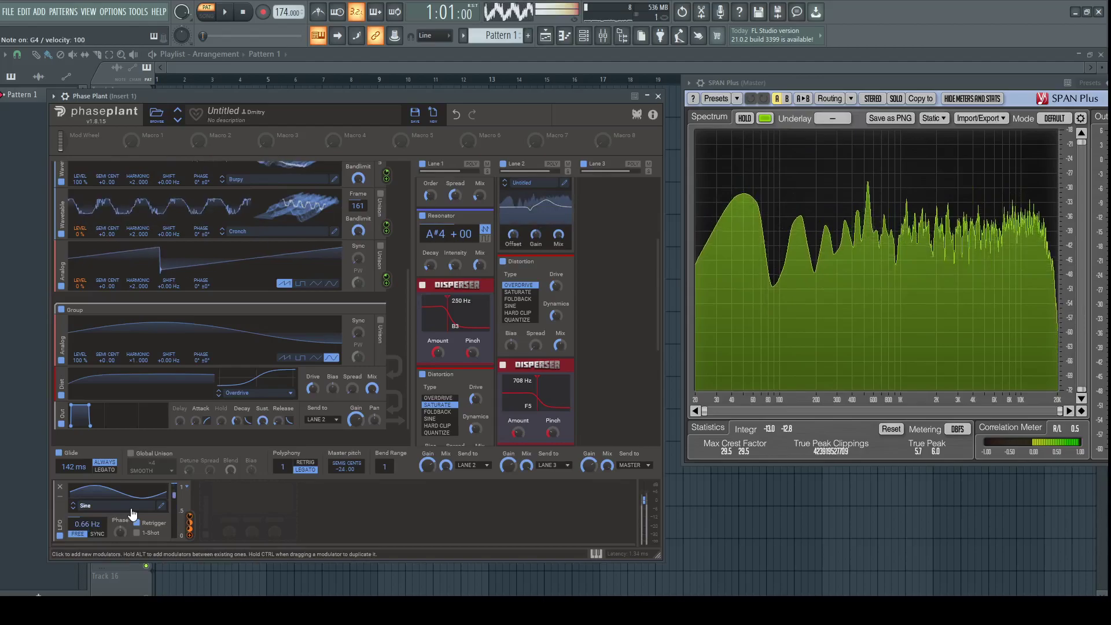
pyautogui.moveTo(96, 525); pyautogui.dragTo(97, 509)
pyautogui.press('b')
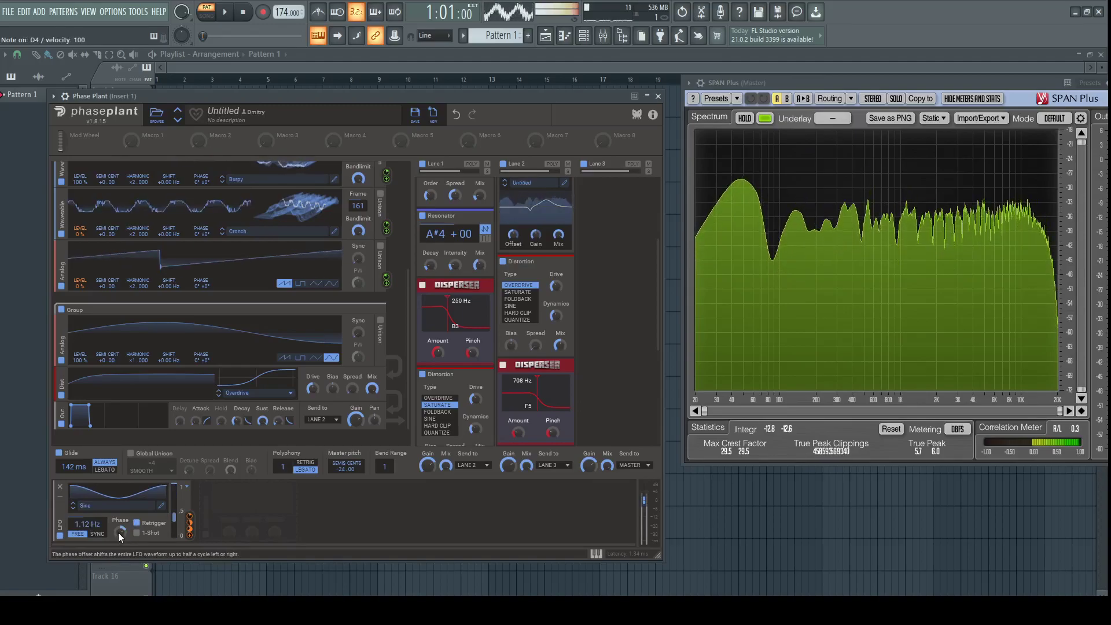
# Load soothe2 into the first effect slot of mixer Insert 1 and Fruity Soft Clipper into the second slot
pyautogui.click(605, 36)
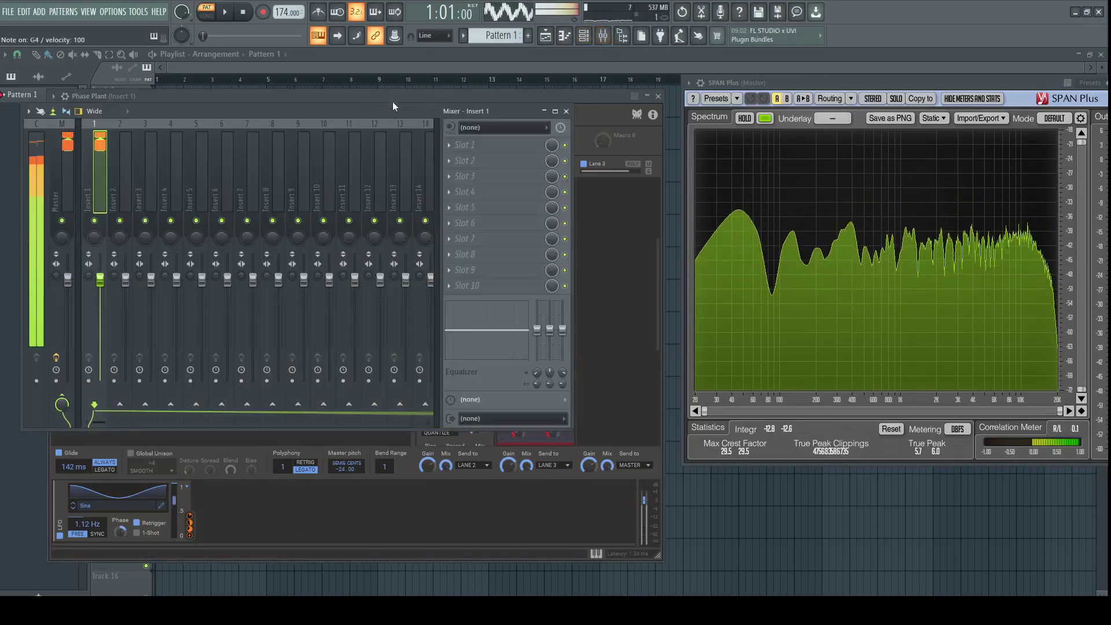
pyautogui.click(490, 144)
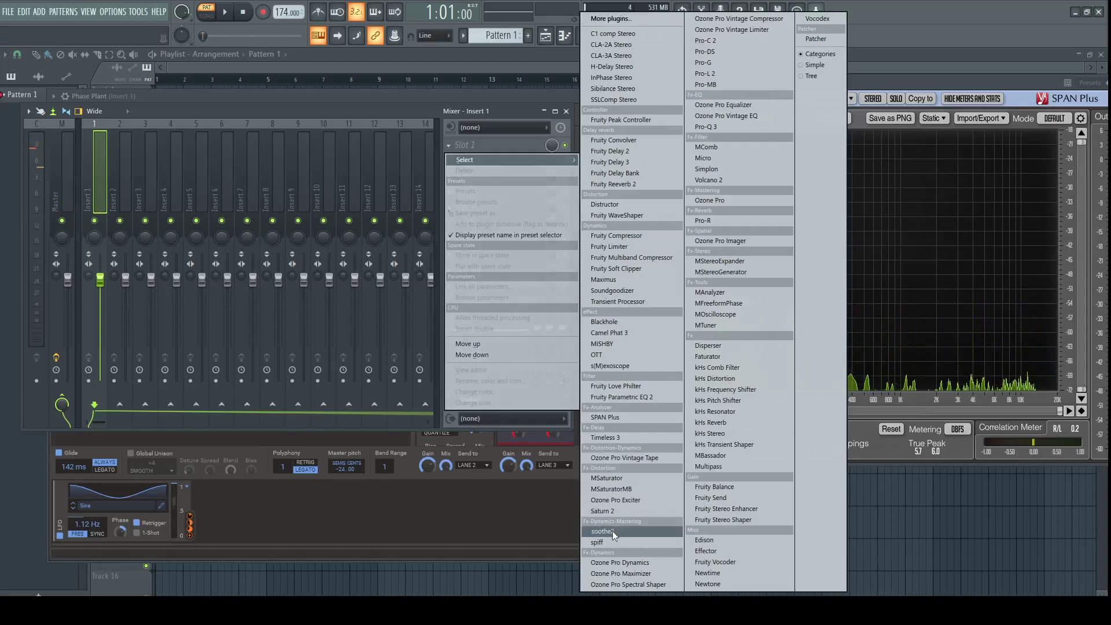
pyautogui.click(605, 531)
pyautogui.moveTo(301, 172); pyautogui.dragTo(602, 210)
pyautogui.click(503, 165)
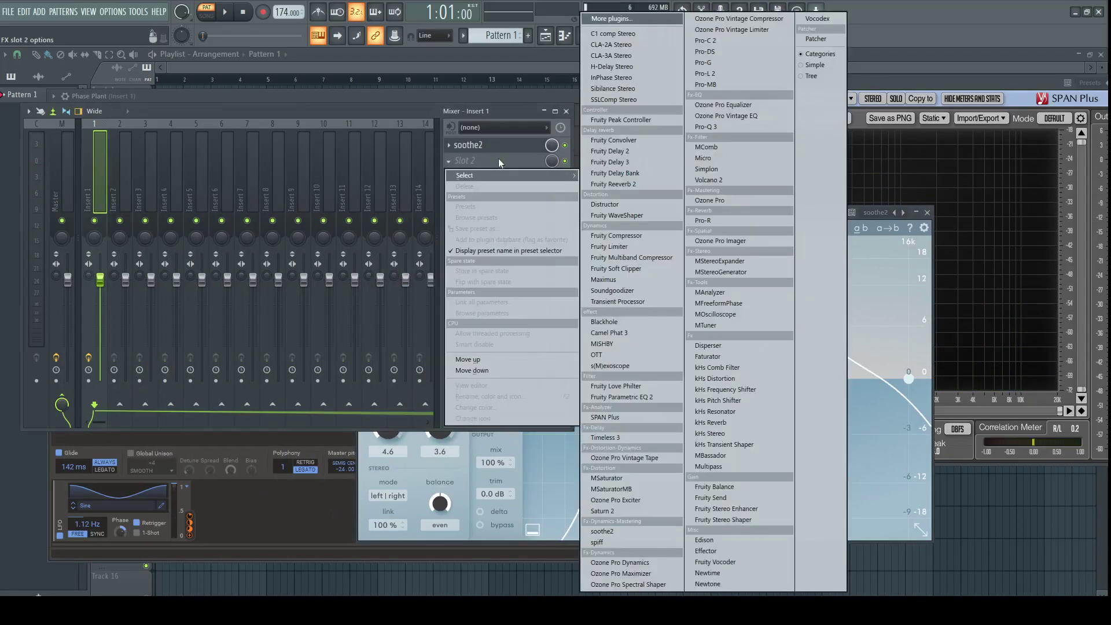
pyautogui.click(638, 267)
pyautogui.moveTo(665, 212); pyautogui.dragTo(699, 173)
# Raise soothe2's band 4 to 7.4 dB at 11.9 kHz and enable delta monitoring
pyautogui.moveTo(876, 340); pyautogui.dragTo(914, 277)
pyautogui.moveTo(863, 169); pyautogui.dragTo(530, 154)
pyautogui.click(202, 455)
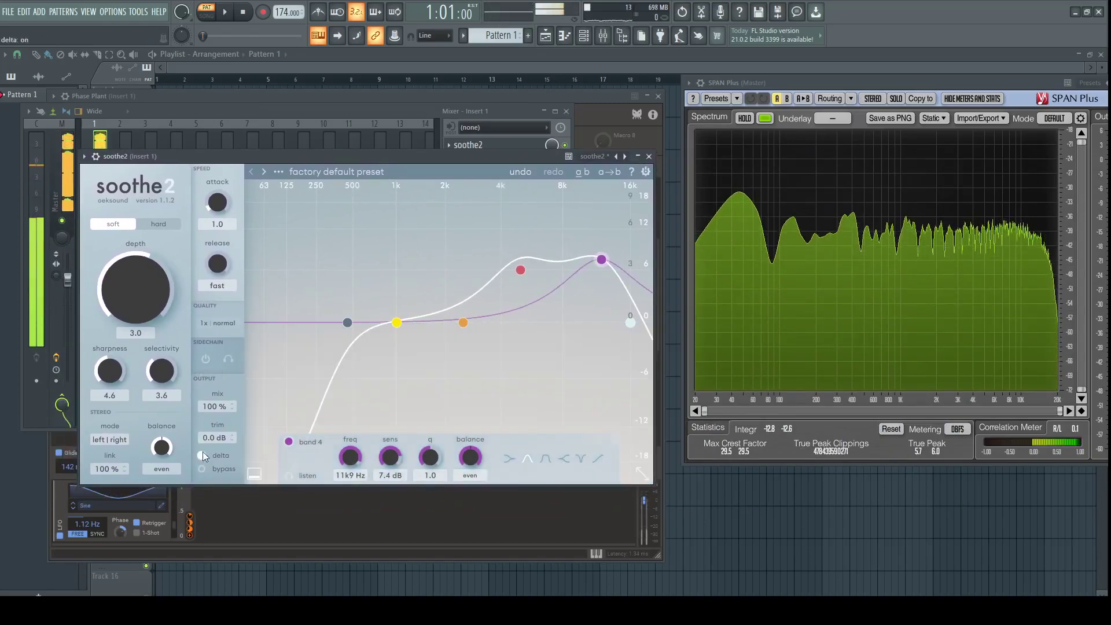
pyautogui.moveTo(365, 157); pyautogui.dragTo(369, 158)
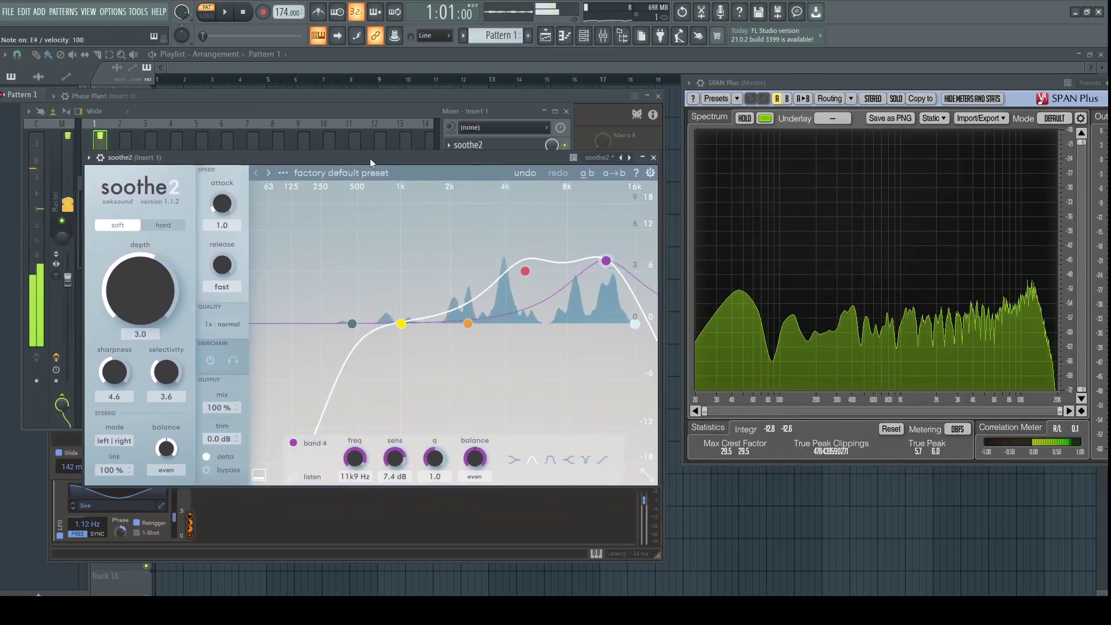
# Set soothe2's sharpness to 6.8 and selectivity to 7.0, keeping depth at 3.0 after auditioning a higher amount
pyautogui.moveTo(142, 296); pyautogui.dragTo(141, 276)
pyautogui.moveTo(166, 375); pyautogui.dragTo(167, 315)
pyautogui.moveTo(114, 375); pyautogui.dragTo(115, 338)
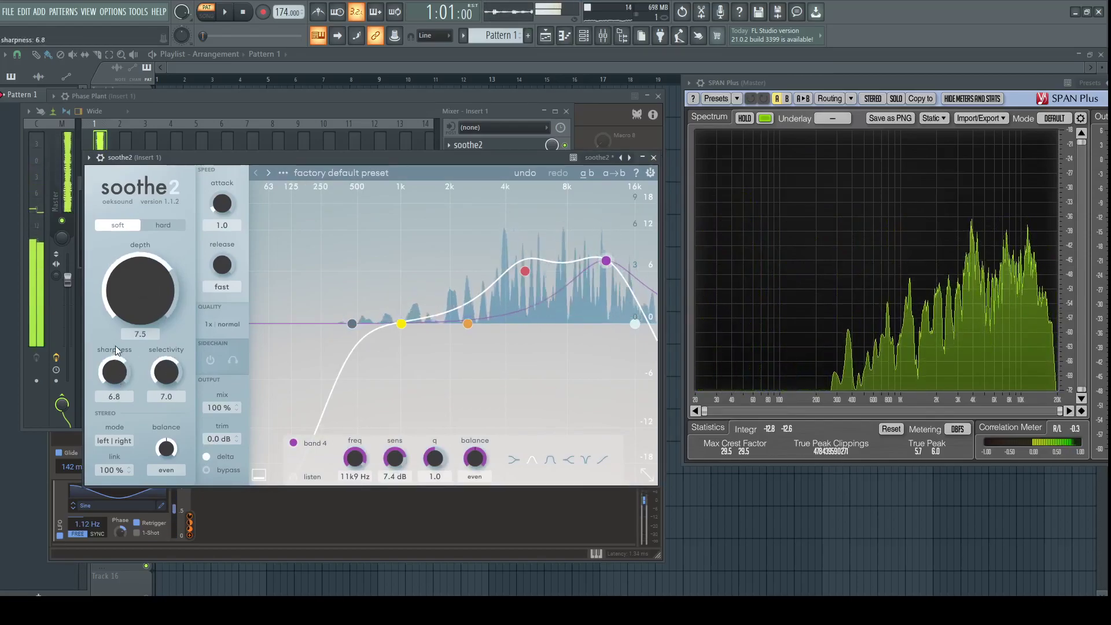
pyautogui.moveTo(152, 280); pyautogui.dragTo(154, 295)
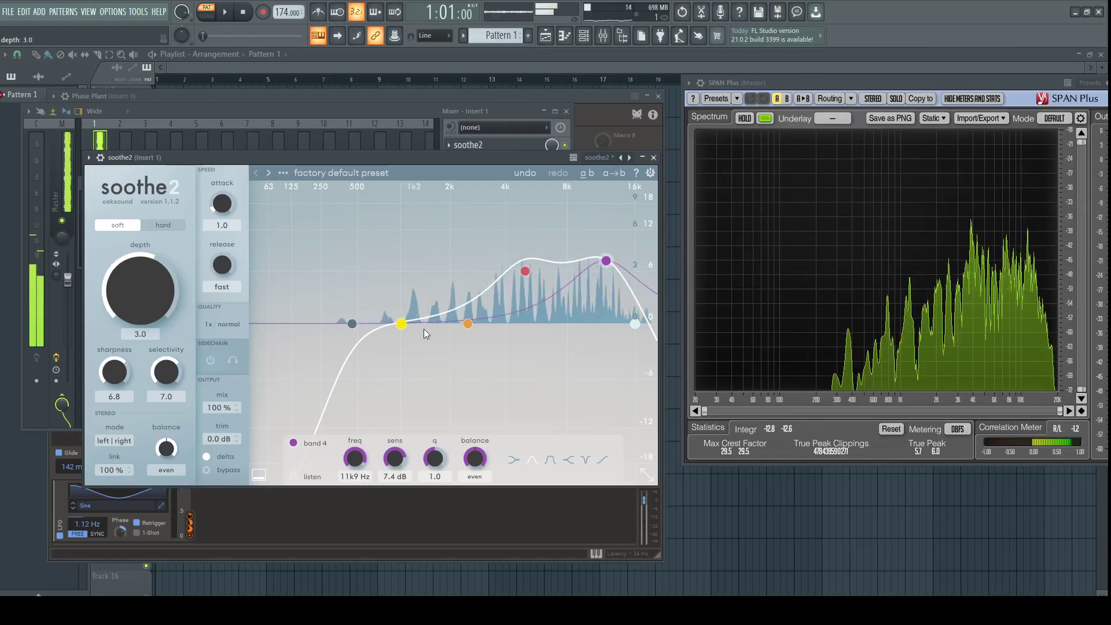
# Raise soothe2's band 2 to 6.5 dB at 2.9 kHz and band 1 to 12 dB at 4 kHz with Q 5.2, and disable delta
pyautogui.moveTo(470, 324); pyautogui.dragTo(478, 275)
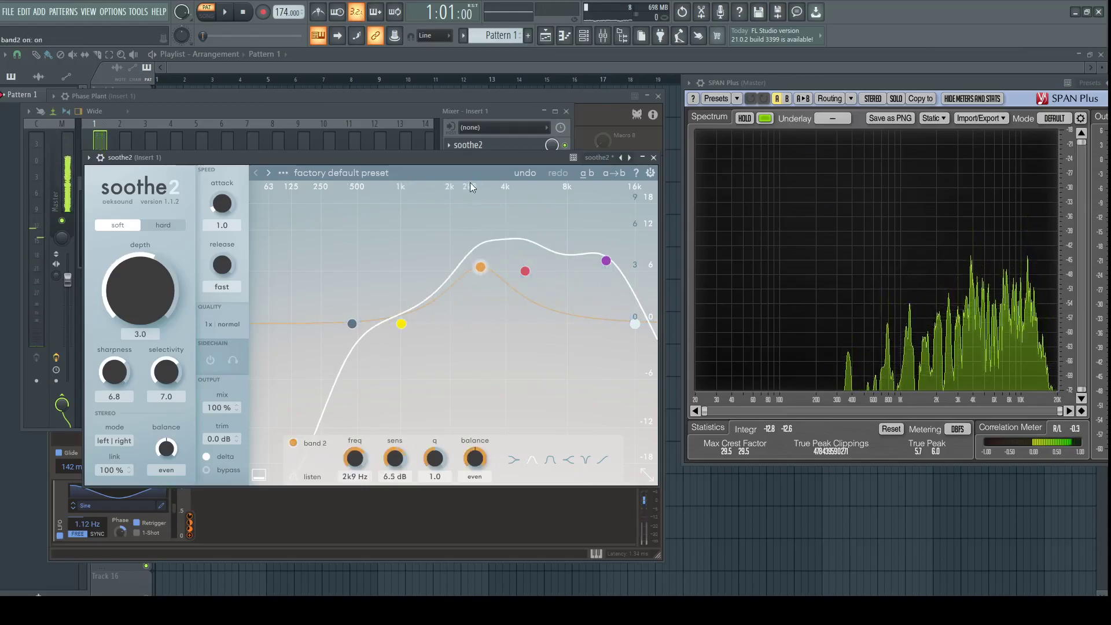
pyautogui.moveTo(468, 155); pyautogui.dragTo(476, 159)
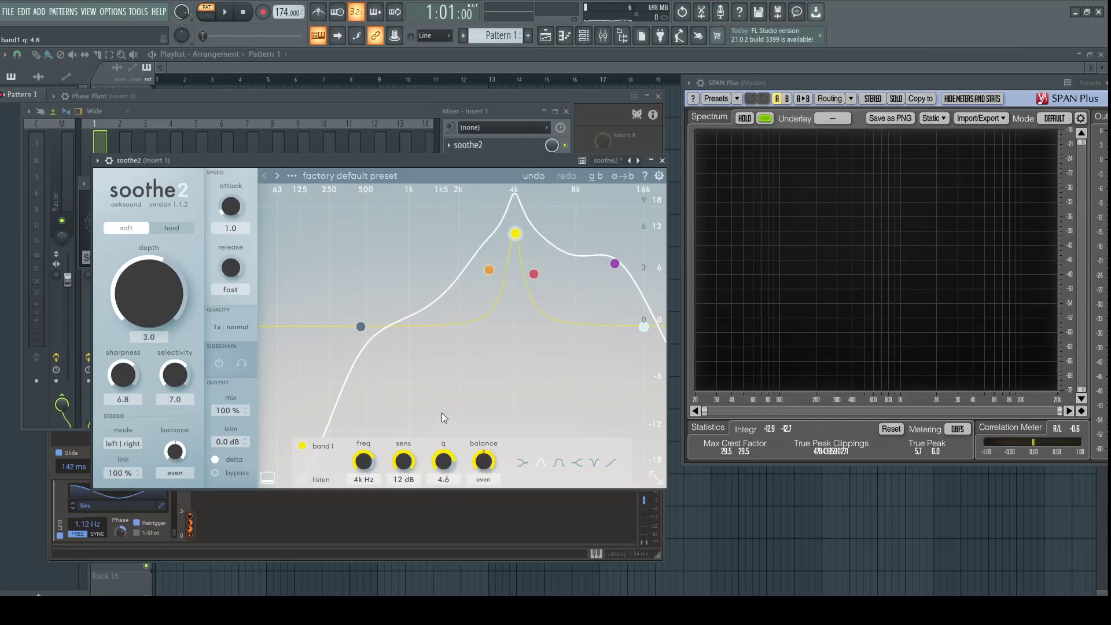
pyautogui.moveTo(485, 161); pyautogui.dragTo(491, 160)
pyautogui.press('b')
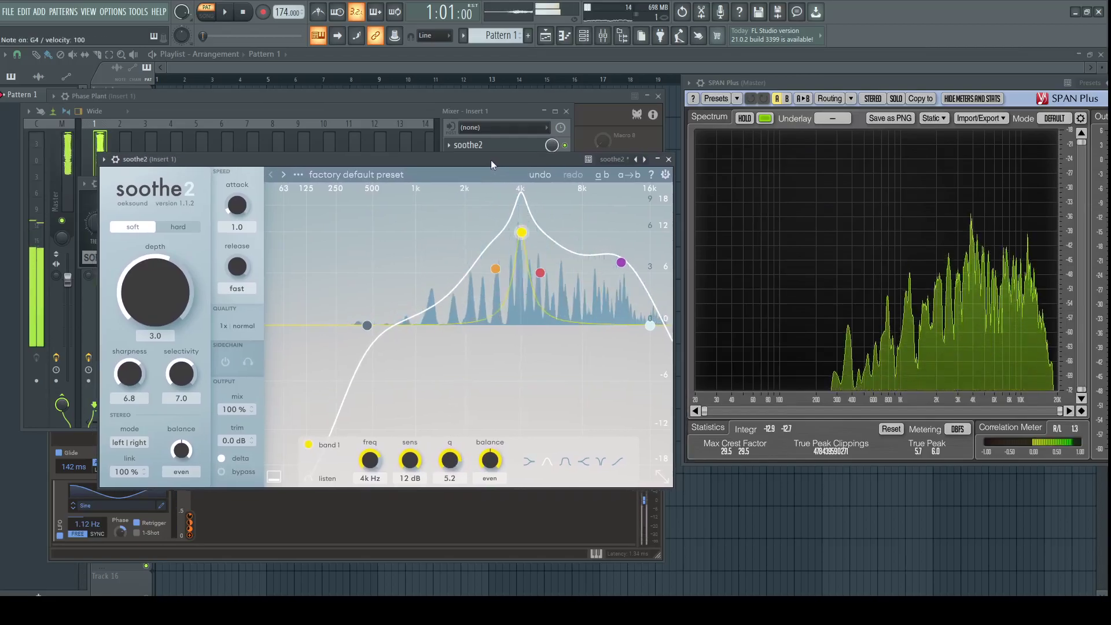
pyautogui.click(224, 459)
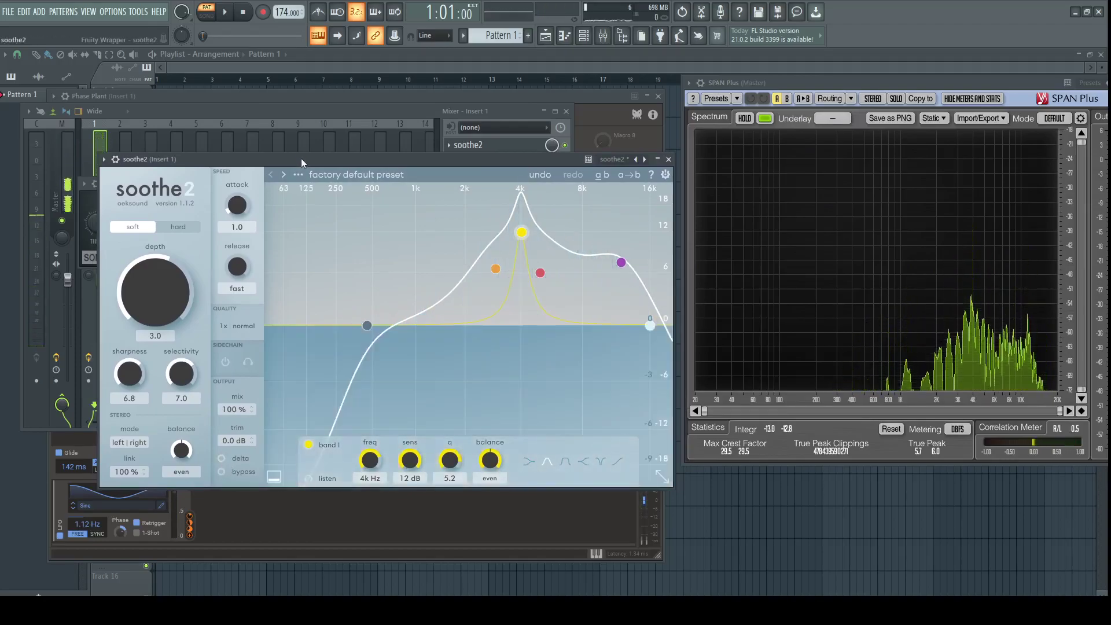
# Insert Pro-Q 3 between soothe2 and Fruity Soft Clipper and add a 12 dB/oct high shelf boosting about 6 dB
pyautogui.click(348, 113)
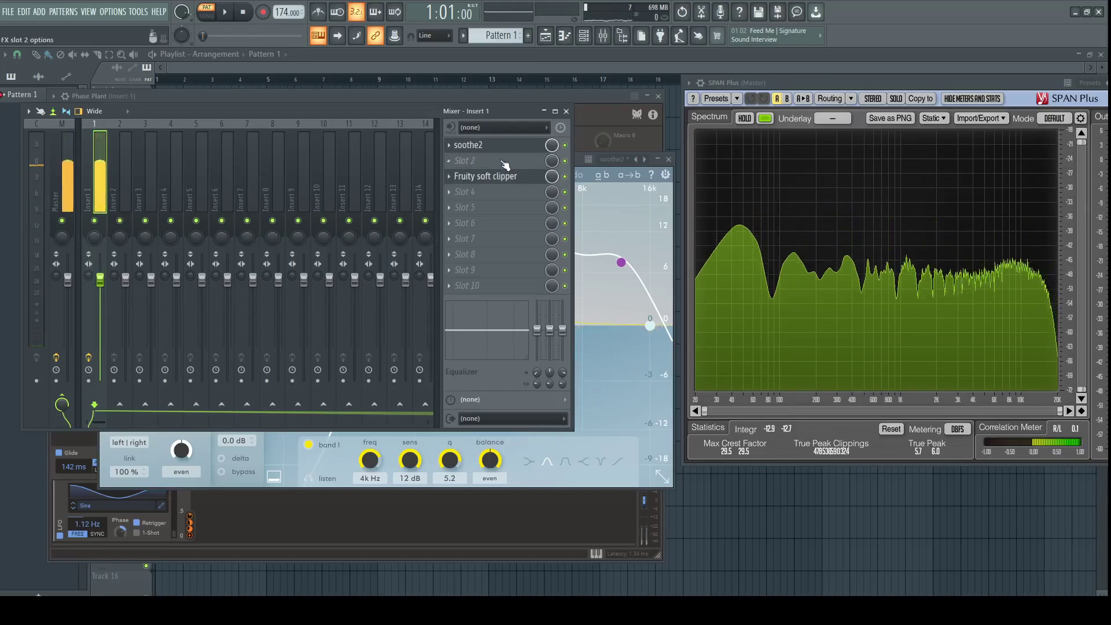
pyautogui.click(503, 166)
pyautogui.moveTo(509, 176)
pyautogui.click(706, 127)
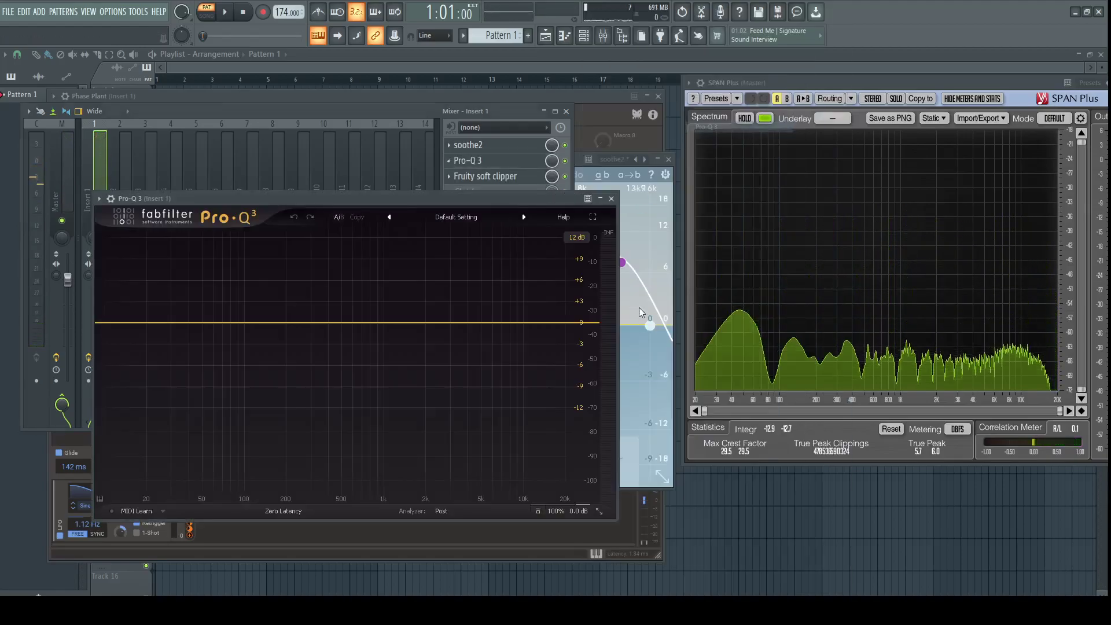
pyautogui.moveTo(590, 322); pyautogui.dragTo(392, 283)
pyautogui.click(302, 313)
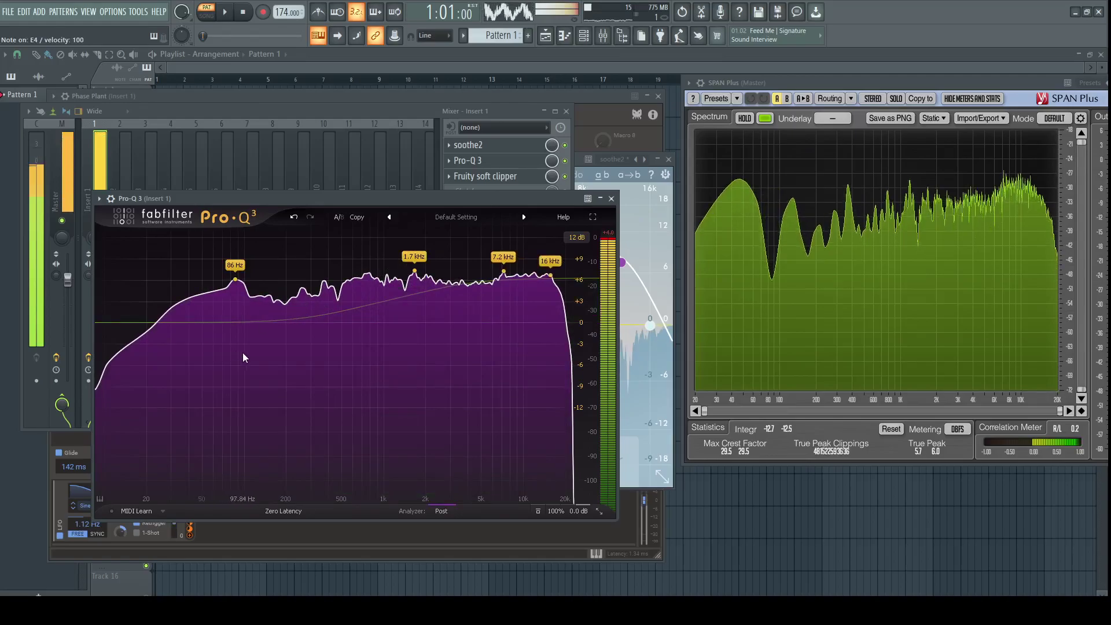
# Load OTT into the fourth effect slot of mixer Insert 1, after Fruity Soft Clipper
pyautogui.click(419, 110)
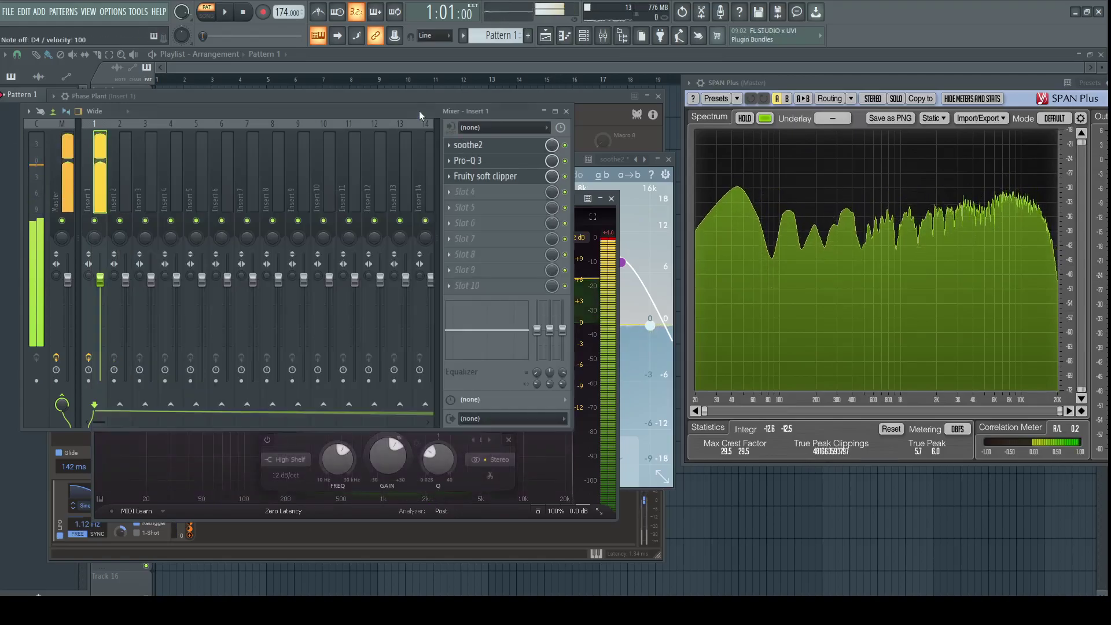
pyautogui.click(483, 195)
pyautogui.click(609, 357)
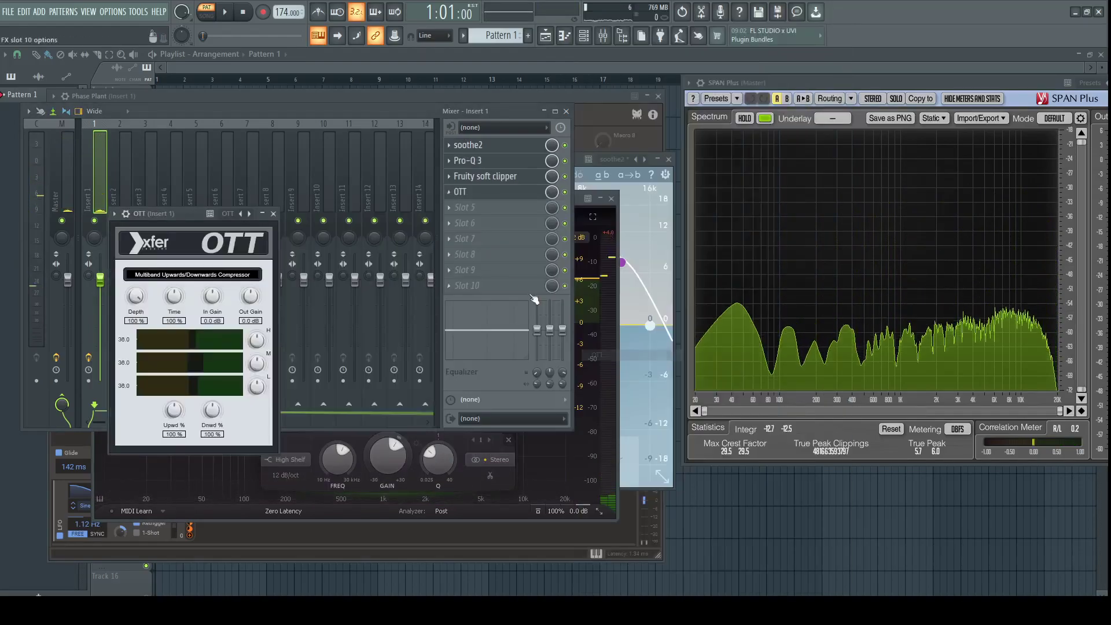
# Set OTT's depth to 22% and reduce its downward compression and time amounts
pyautogui.moveTo(192, 213); pyautogui.dragTo(390, 173)
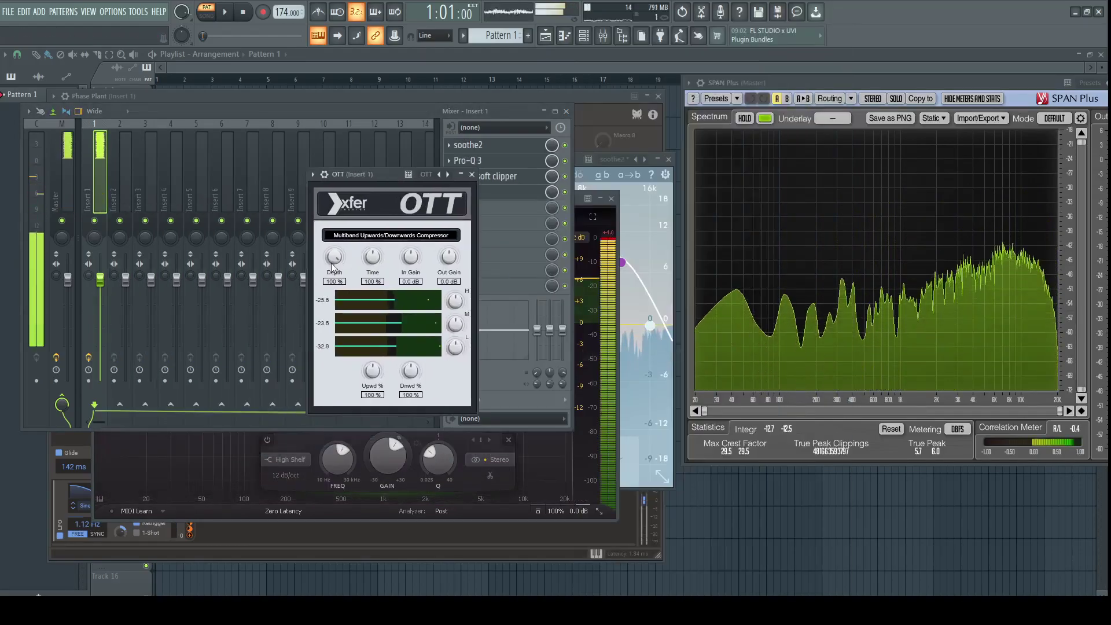
pyautogui.moveTo(334, 257); pyautogui.dragTo(353, 331)
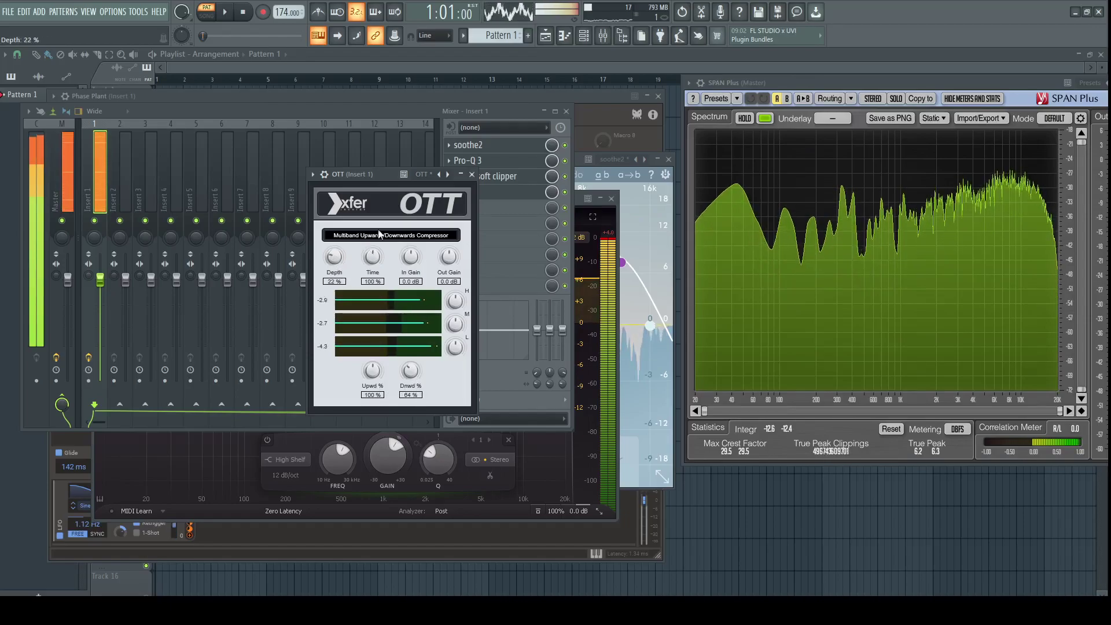
pyautogui.moveTo(386, 109); pyautogui.dragTo(398, 109)
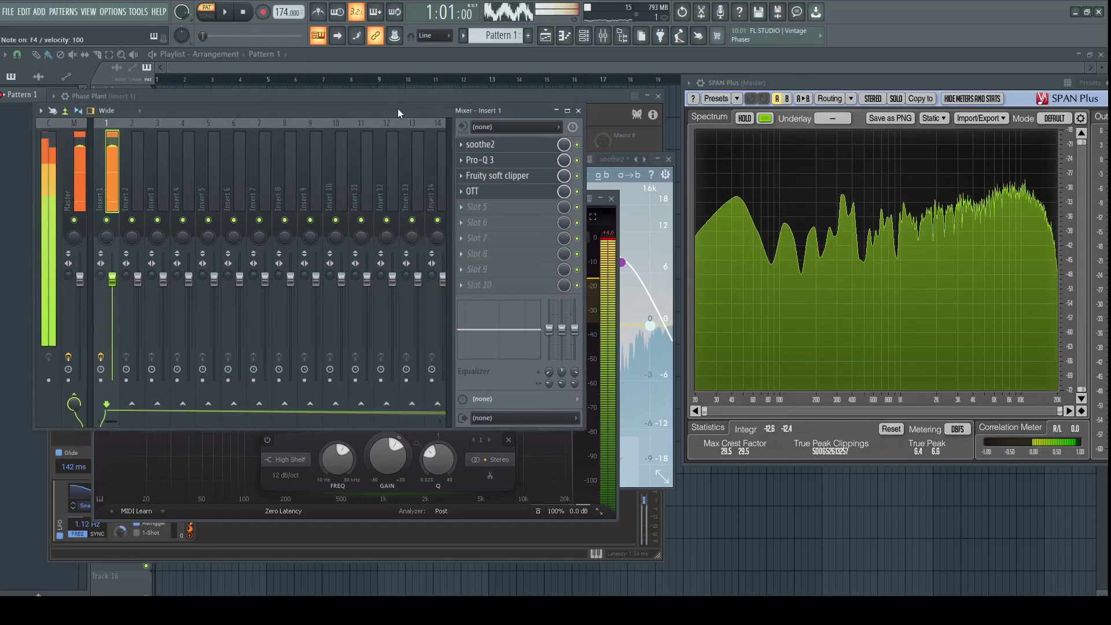
pyautogui.click(499, 196)
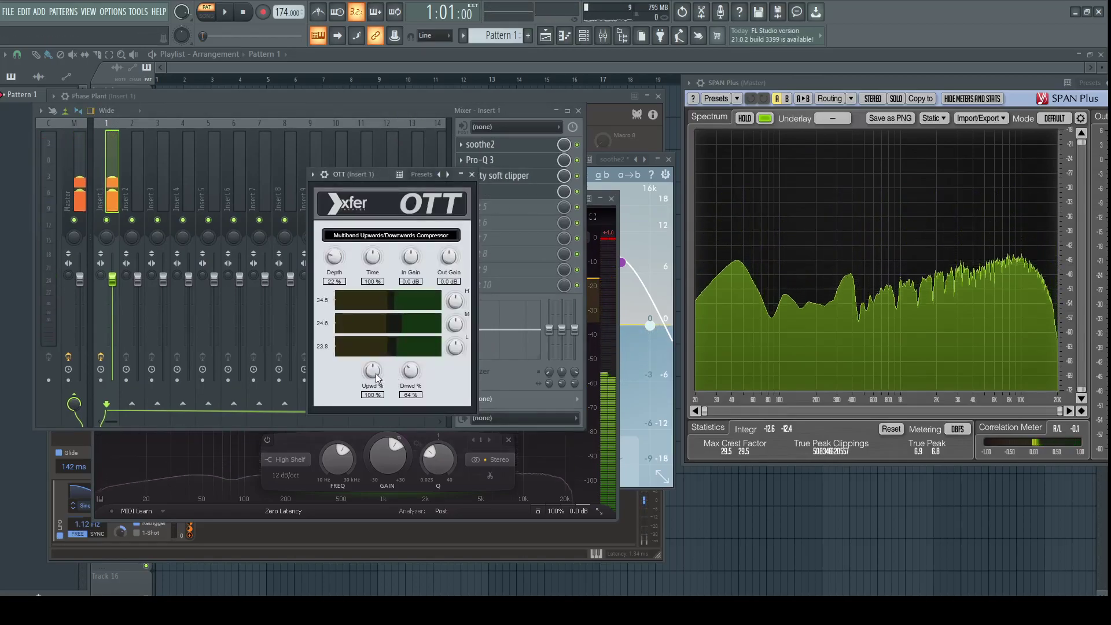
pyautogui.moveTo(408, 371); pyautogui.dragTo(408, 380)
pyautogui.moveTo(374, 258); pyautogui.dragTo(375, 271)
# Move OTT ahead of Fruity Soft Clipper in mixer Insert 1's effects chain and audition the bass
pyautogui.moveTo(401, 110); pyautogui.dragTo(405, 110)
pyautogui.press('v')
pyautogui.moveTo(504, 195)
pyautogui.mouseDown()
pyautogui.moveTo(503, 165)
pyautogui.moveTo(502, 177)
pyautogui.mouseUp()
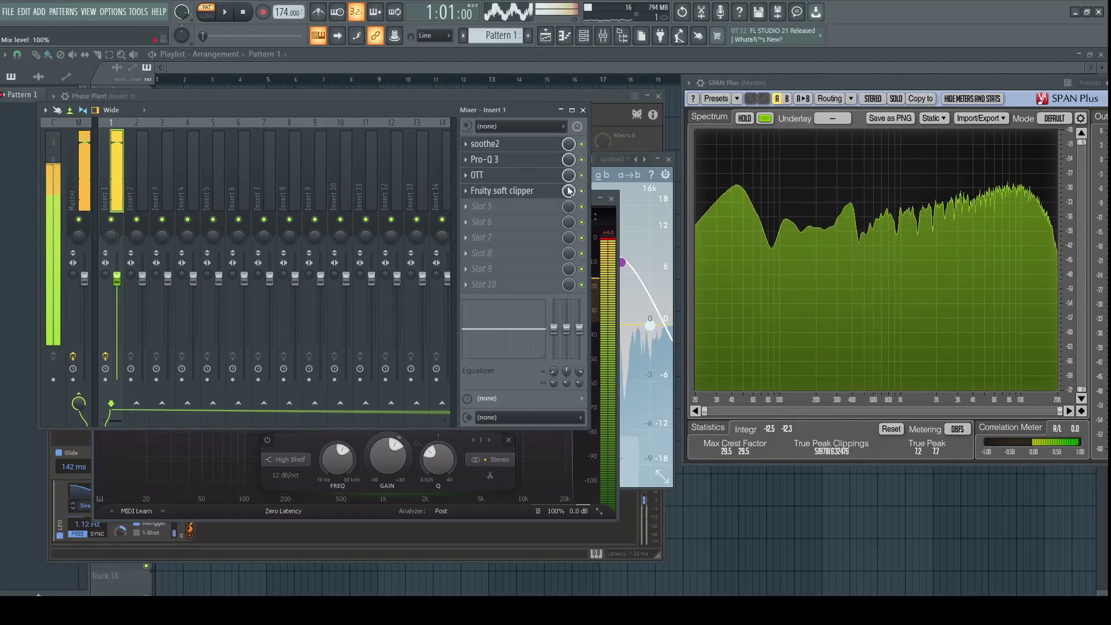
# Load Pro-R into the fifth effect slot of Insert 1 and apply the Small Dark Hall preset after auditioning Rich Room
pyautogui.click(524, 207)
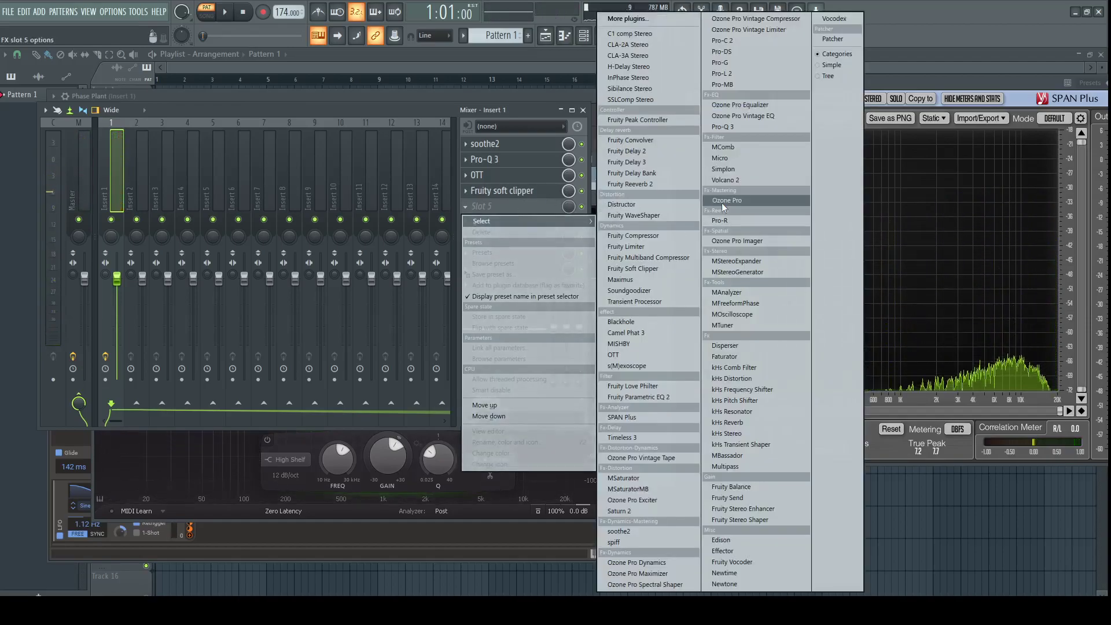
pyautogui.click(728, 220)
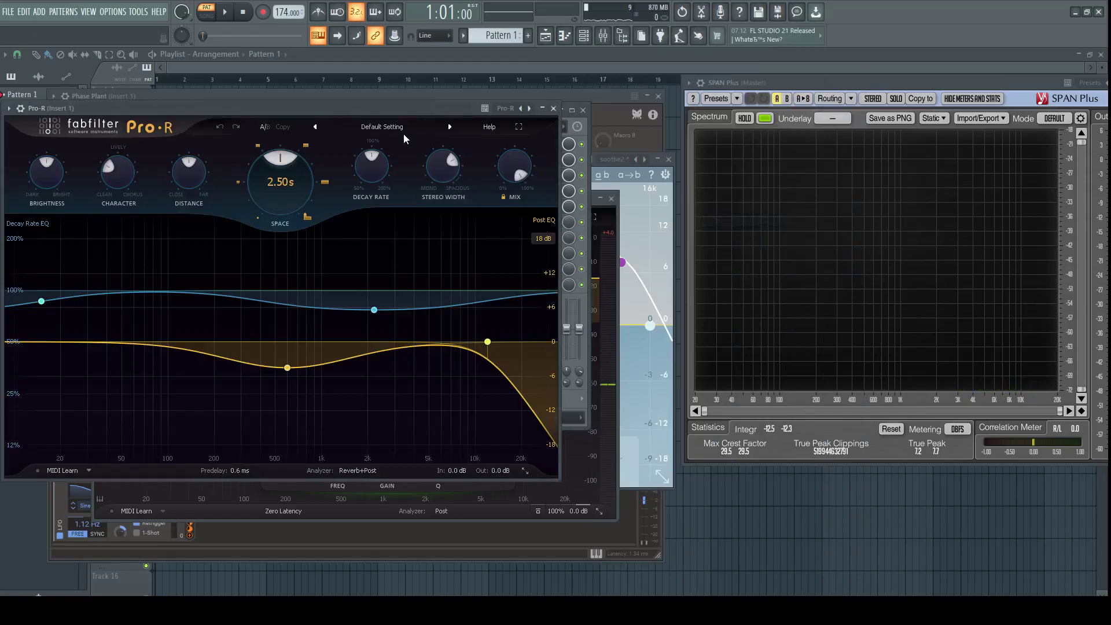
pyautogui.click(404, 131)
pyautogui.moveTo(362, 153)
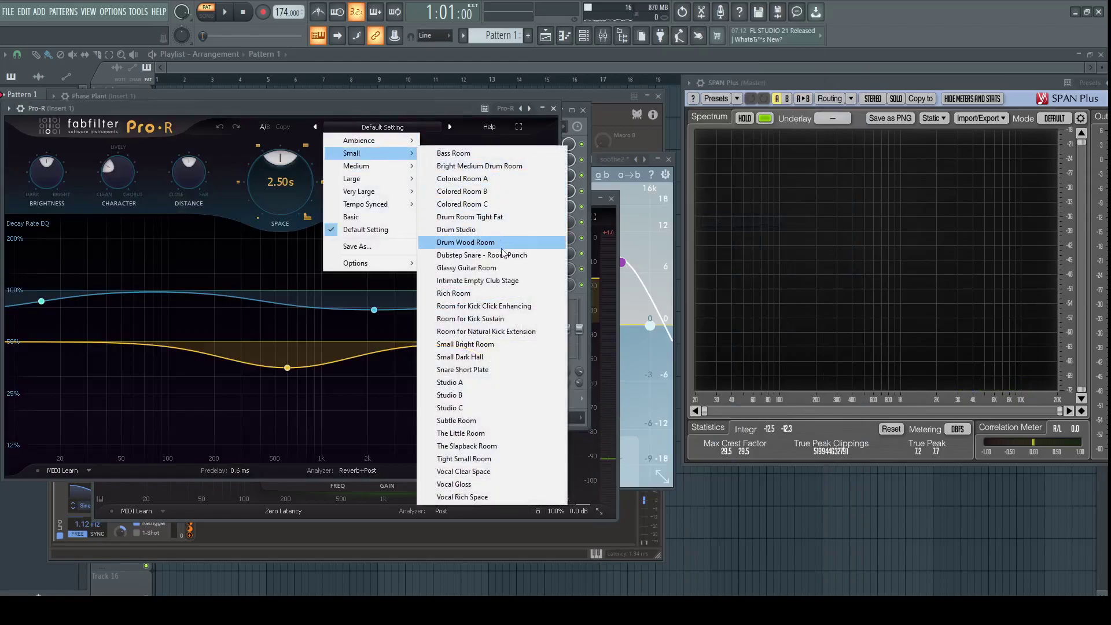
pyautogui.click(509, 291)
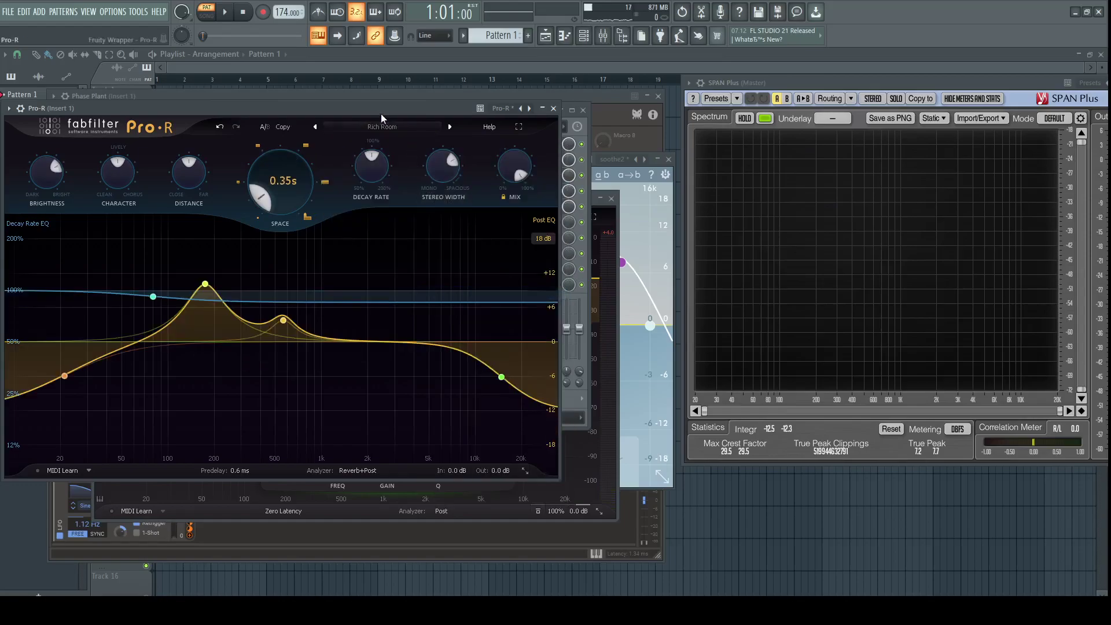
pyautogui.moveTo(356, 109); pyautogui.dragTo(425, 101)
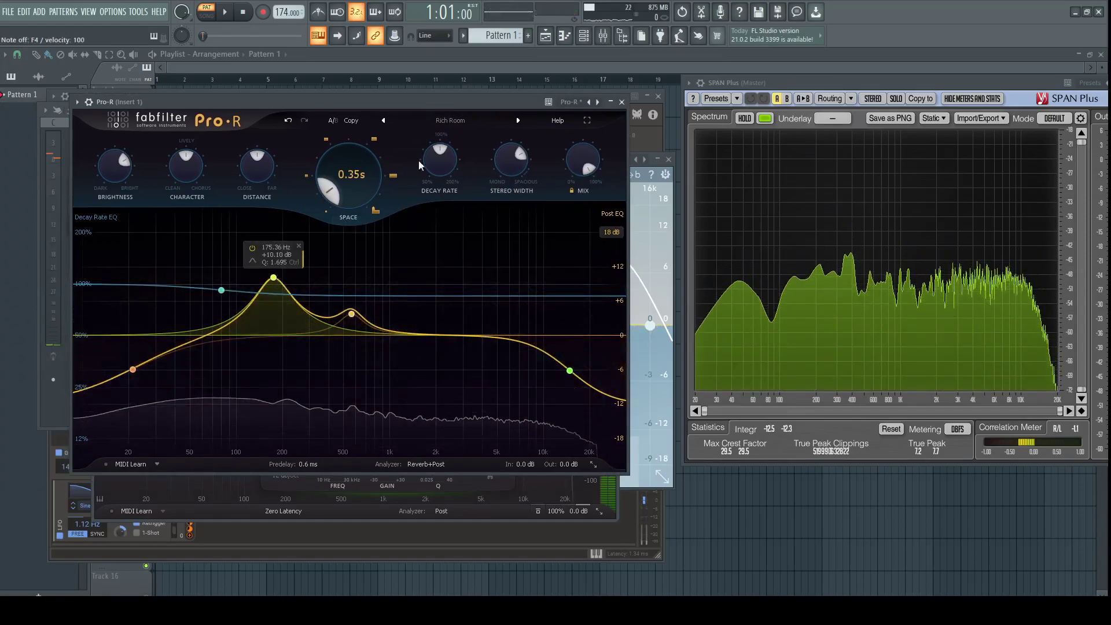
pyautogui.click(469, 119)
pyautogui.moveTo(447, 148)
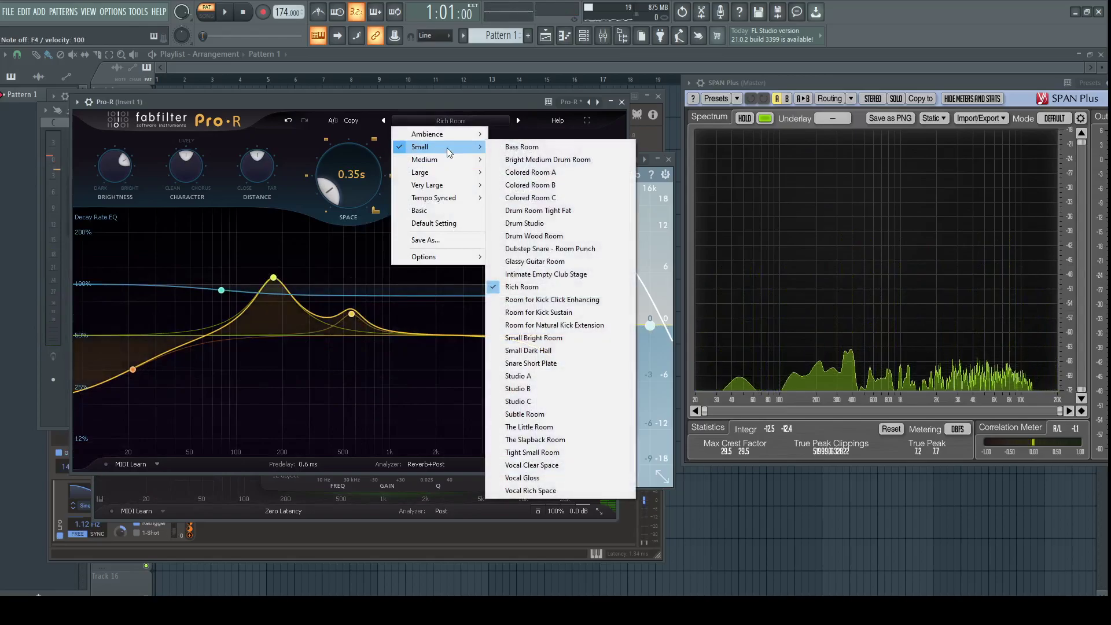
pyautogui.click(565, 350)
# Shorten Pro-R's space to 0.55 s and set the Post EQ low cut to 96 dB/oct at about 186 Hz
pyautogui.moveTo(246, 322); pyautogui.dragTo(293, 341)
pyautogui.press('z')
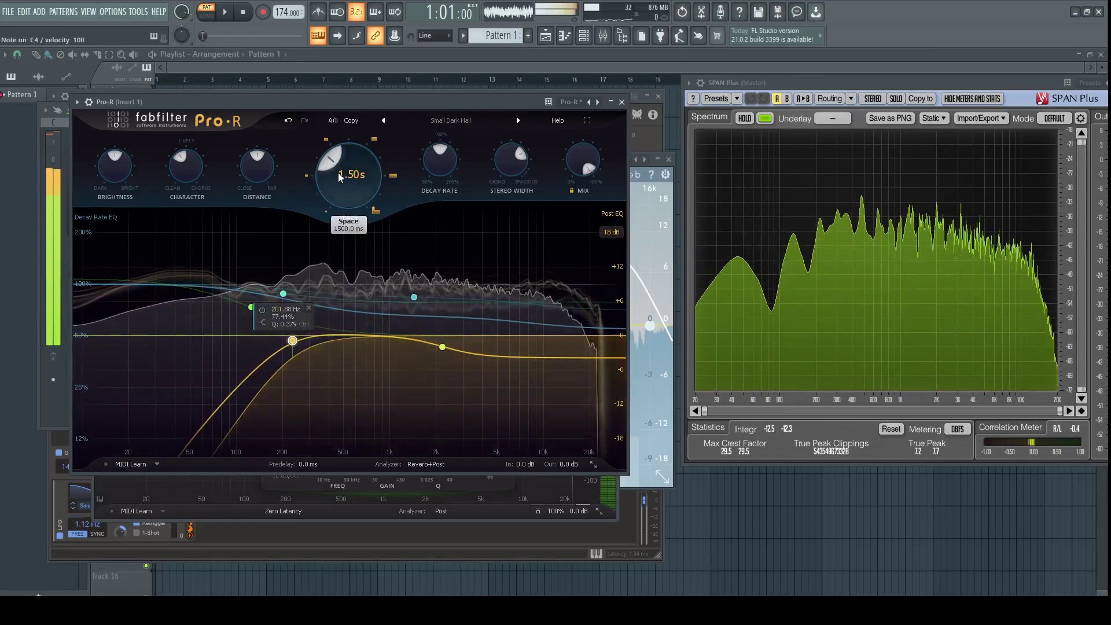
pyautogui.scroll(-5, 339, 179)
pyautogui.scroll(5, 294, 343)
pyautogui.moveTo(293, 344); pyautogui.dragTo(279, 393)
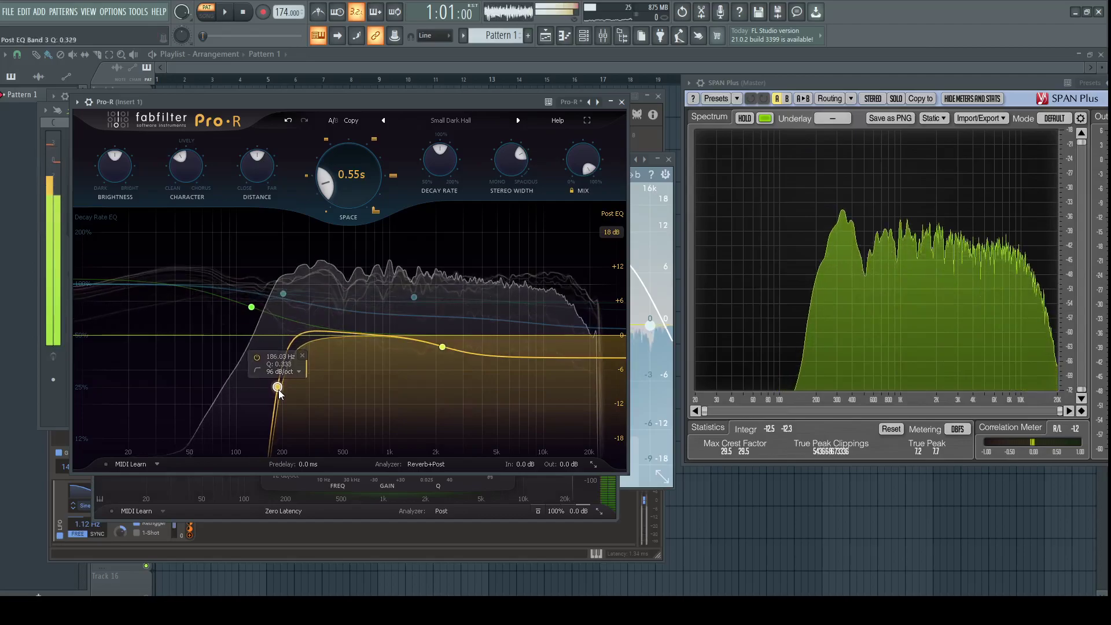
# Set Pro-R's brightness to about 40% and distance to about 86%, raise the character, and lower the decay rate
pyautogui.moveTo(116, 155); pyautogui.dragTo(115, 169)
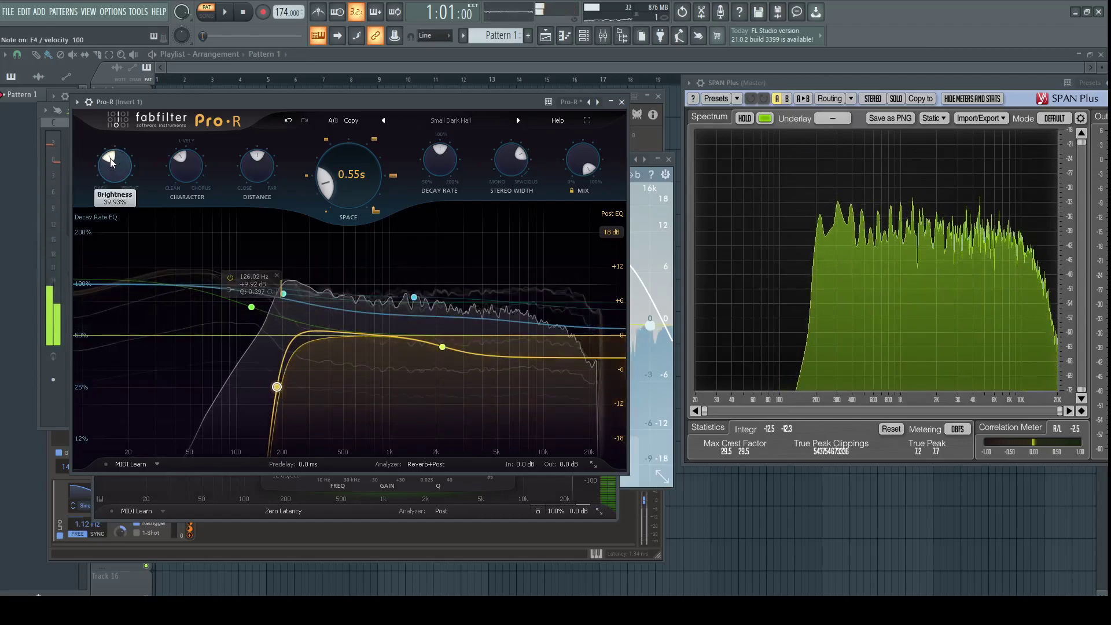
pyautogui.moveTo(194, 170); pyautogui.dragTo(193, 157)
pyautogui.scroll(2, 194, 160)
pyautogui.scroll(-4, 247, 164)
pyautogui.scroll(10, 255, 167)
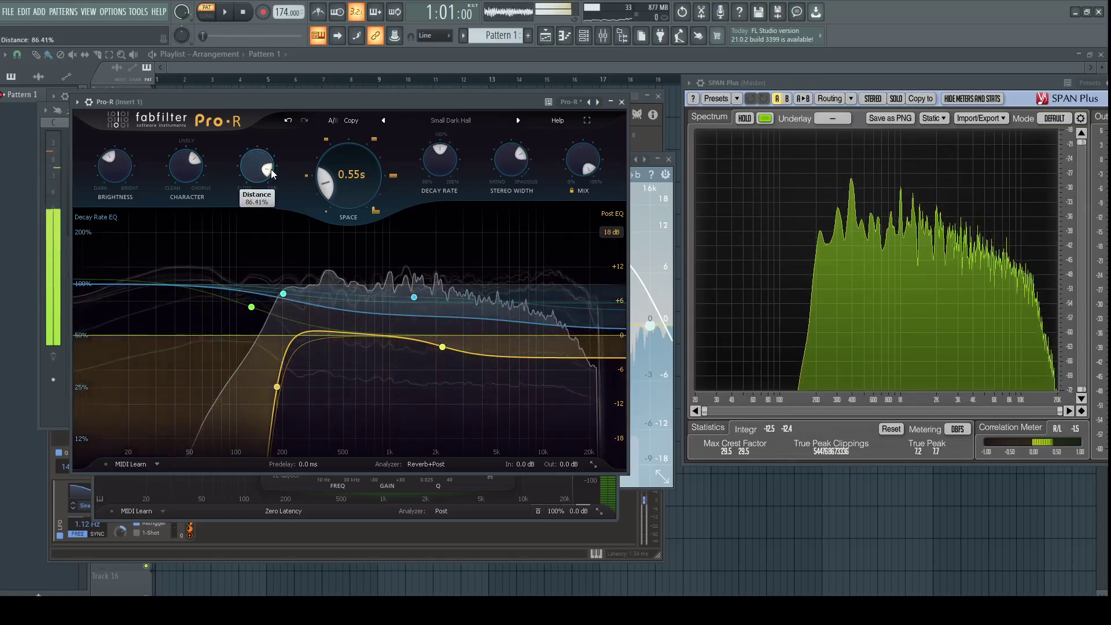
pyautogui.moveTo(452, 164)
pyautogui.scroll(-4, 437, 154)
# Lower Pro-R's mix to about 4.8% and audition the bass with the reverb
pyautogui.moveTo(581, 162)
pyautogui.scroll(-15, 567, 168)
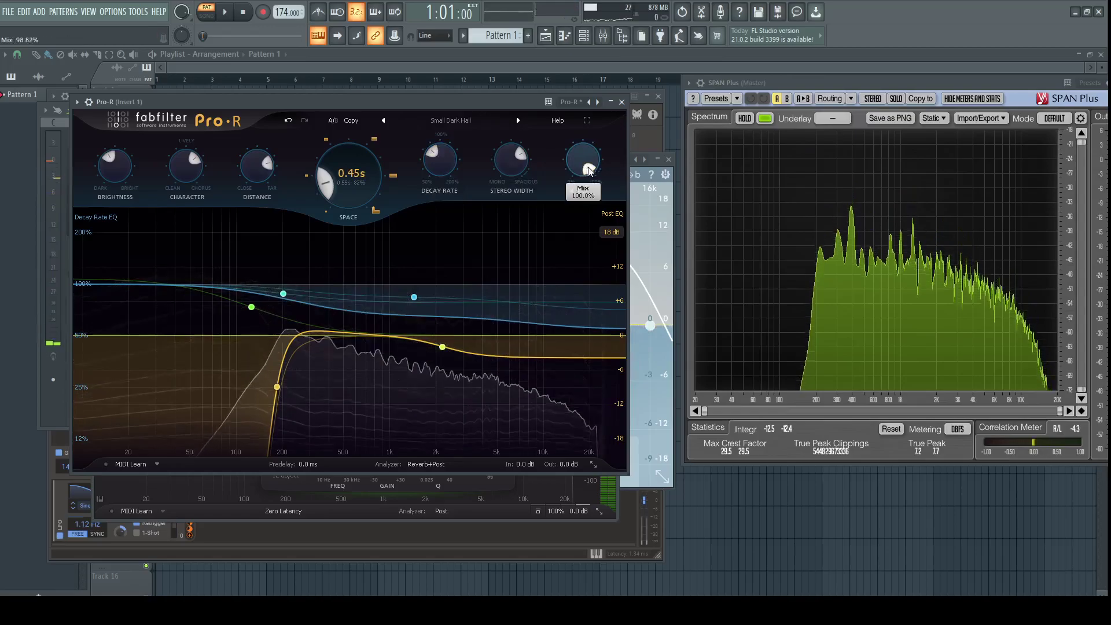
pyautogui.scroll(-2, 573, 168)
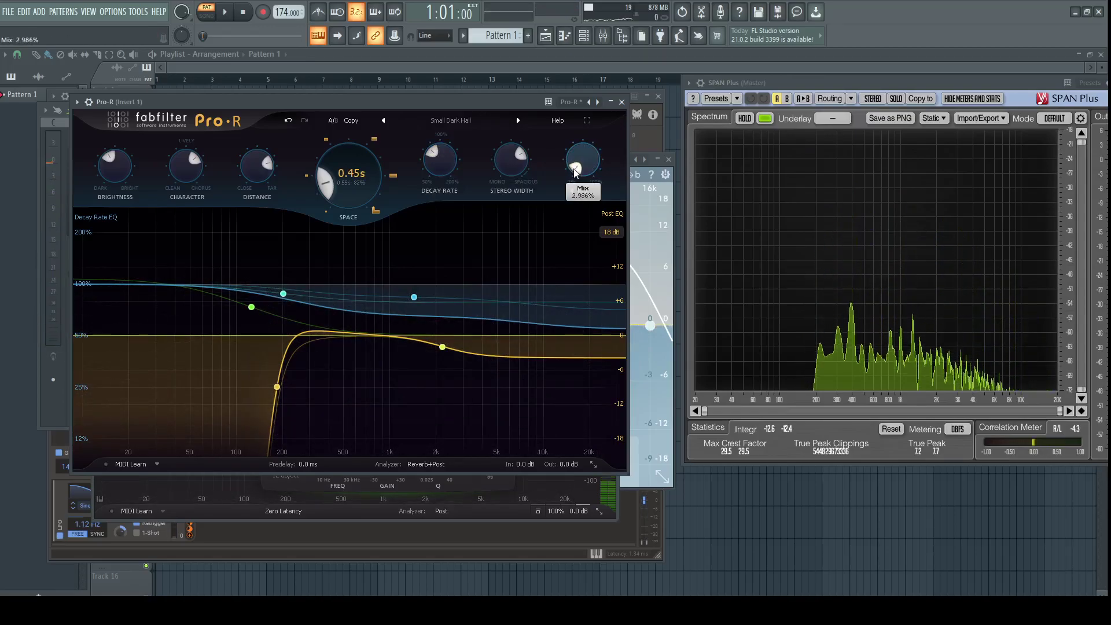
pyautogui.scroll(1, 574, 172)
pyautogui.press('v')
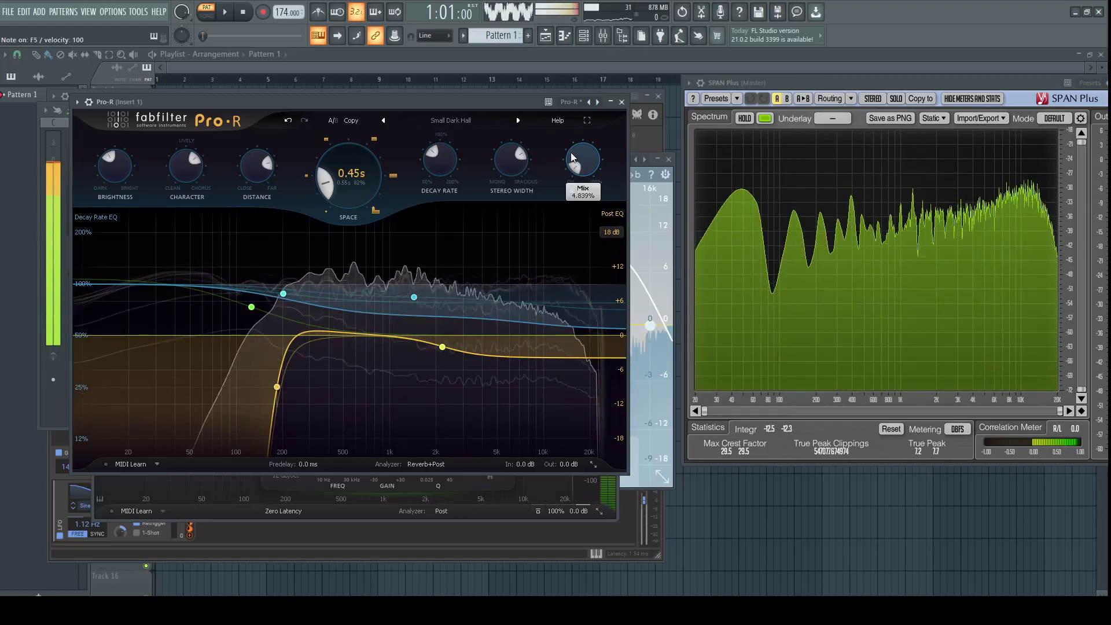
# Lengthen Pro-R's decay time to 0.57 s and move Fruity Soft Clipper after Pro-R in Insert 1's effects chain
pyautogui.click(603, 35)
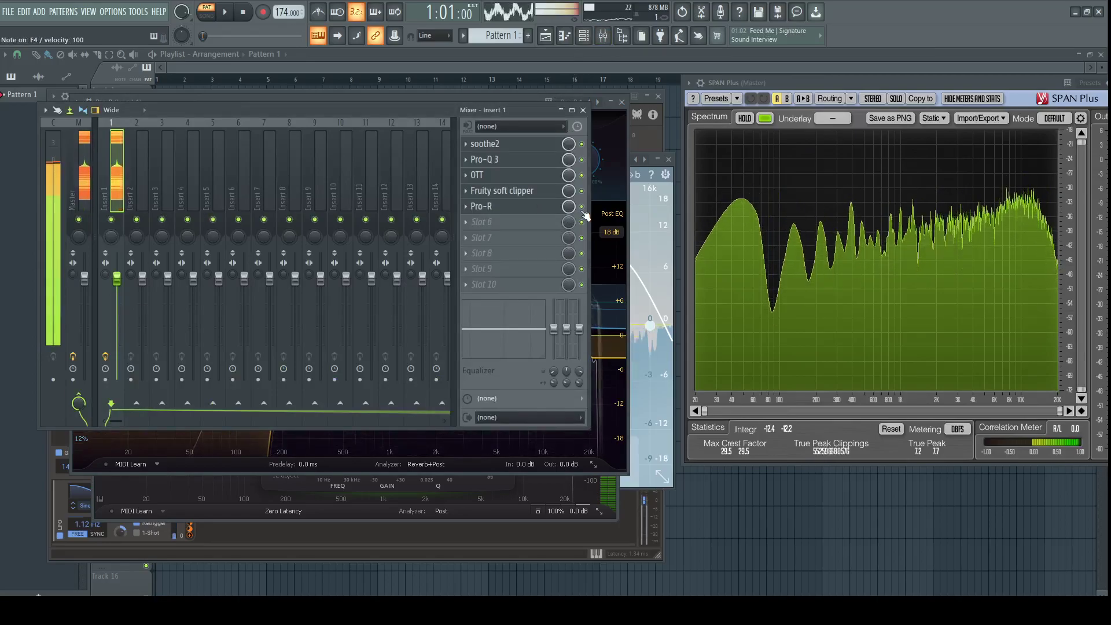
pyautogui.click(515, 102)
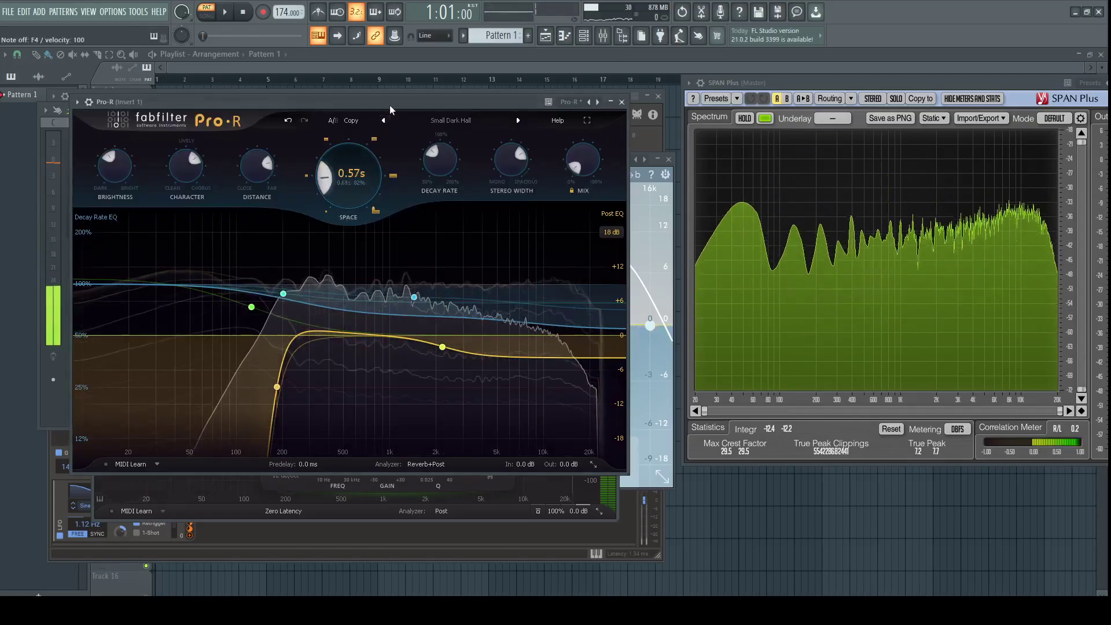
pyautogui.click(603, 38)
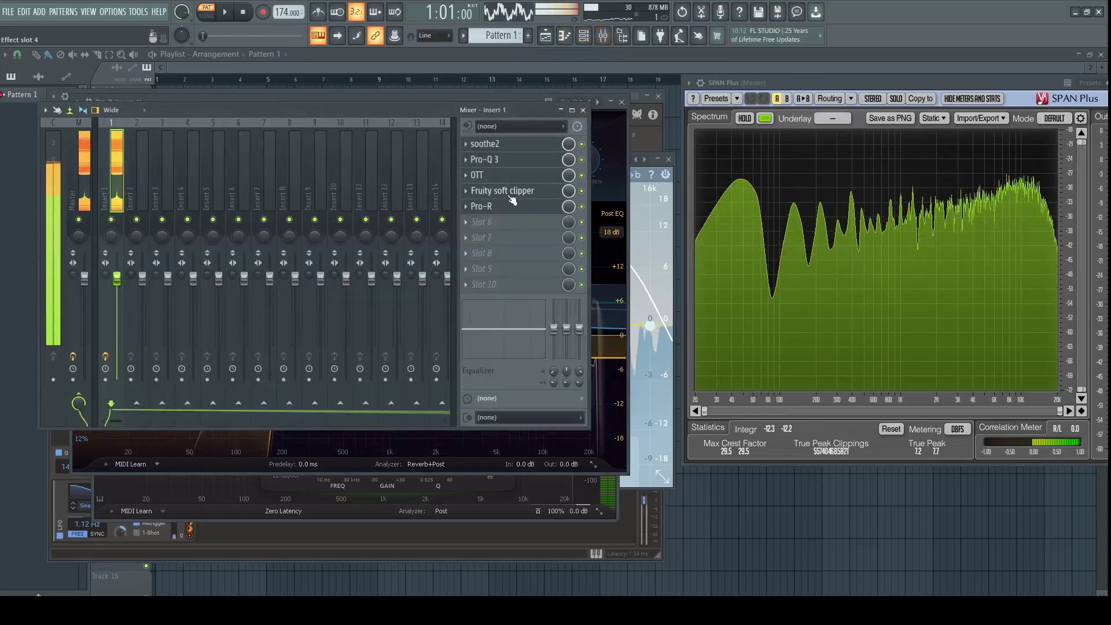
pyautogui.moveTo(512, 259); pyautogui.dragTo(513, 227)
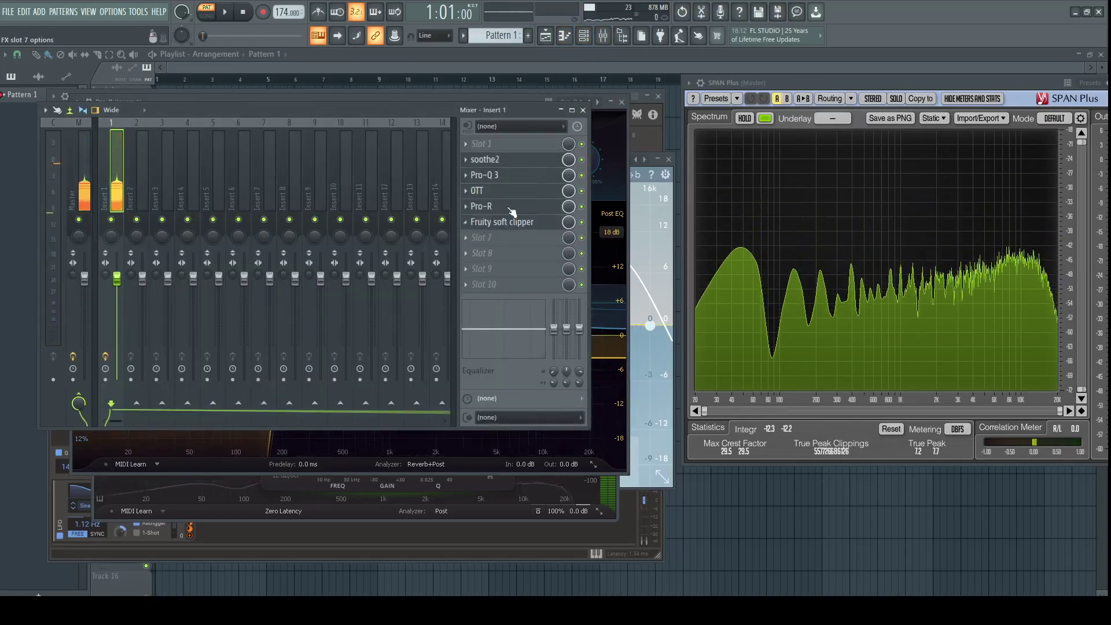